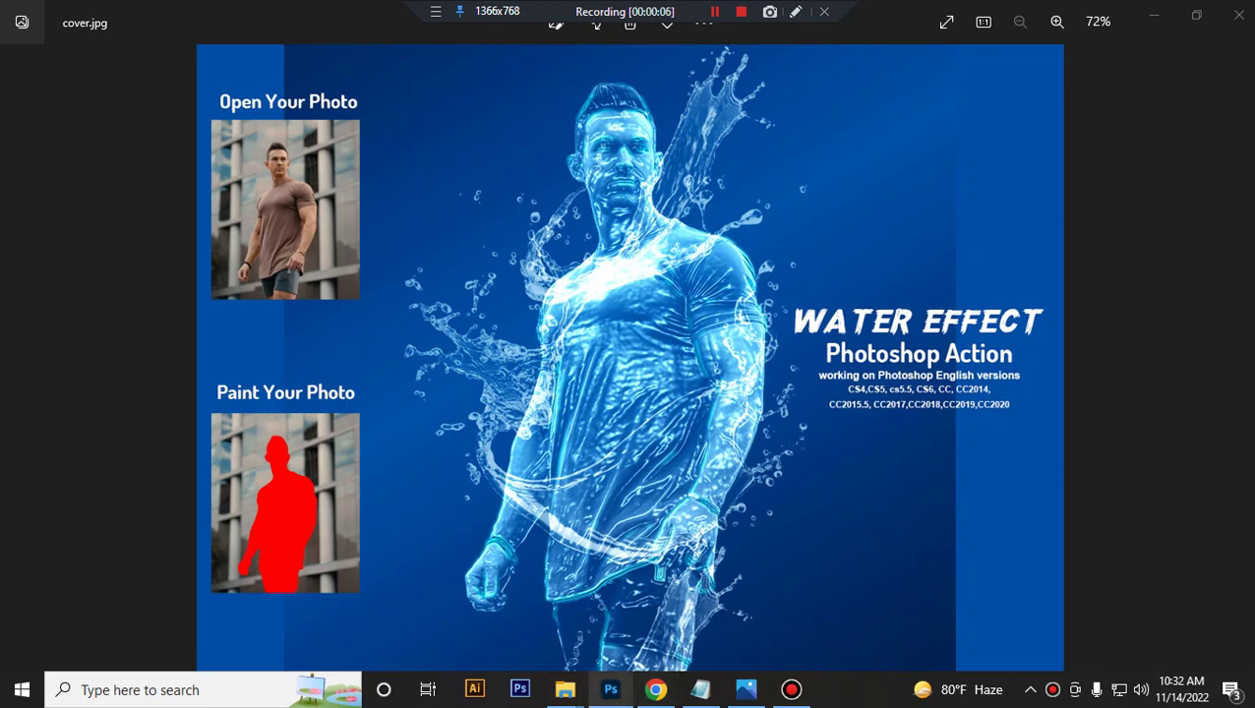
Switch from the Windows Photos cover preview to Photoshop's home screen.
{"action": "left_click", "coordinate": [610, 690]}
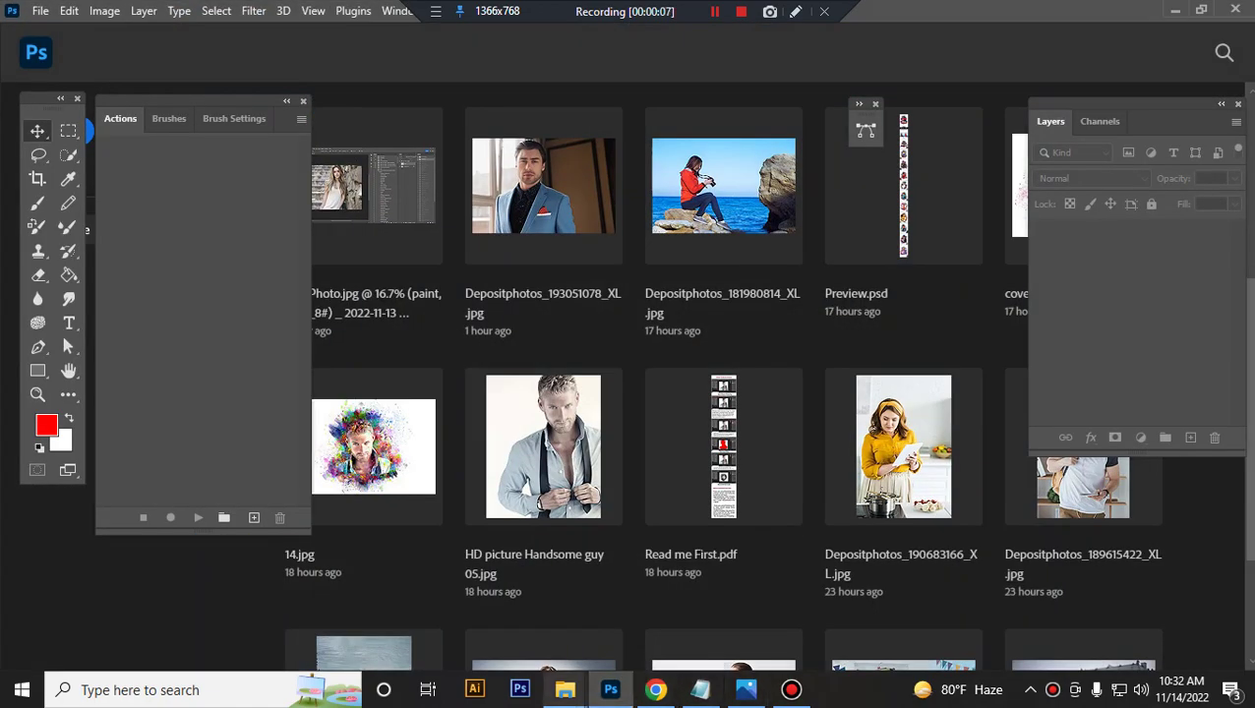
Load the Water Effect Photoshop Action .atn file into Photoshop.
{"action": "left_click", "coordinate": [564, 605]}
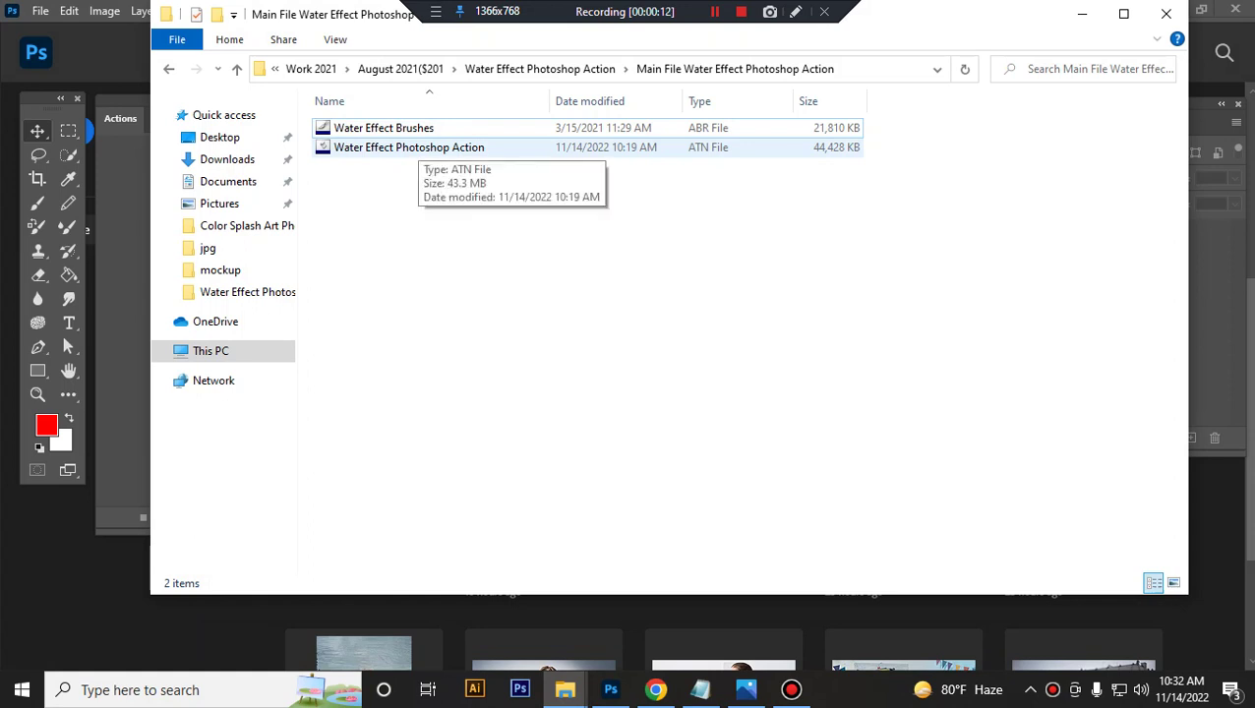
{"action": "double_click", "coordinate": [409, 148]}
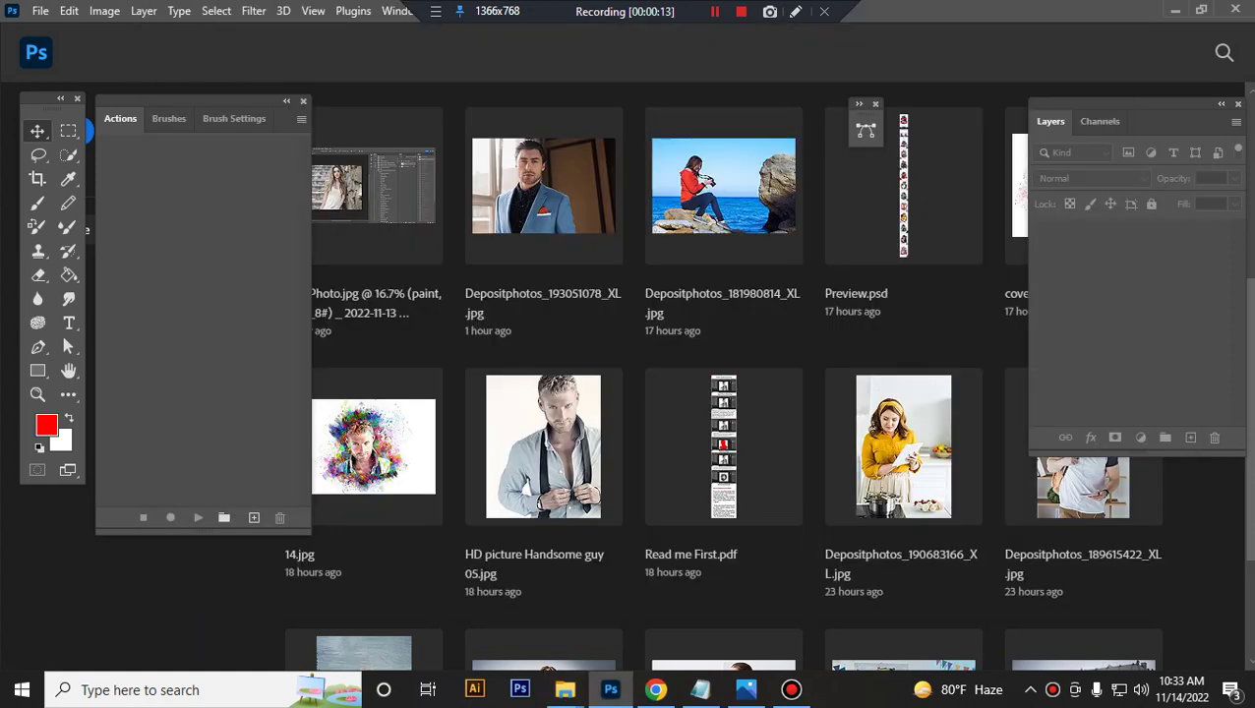
{"action": "left_click", "coordinate": [564, 605]}
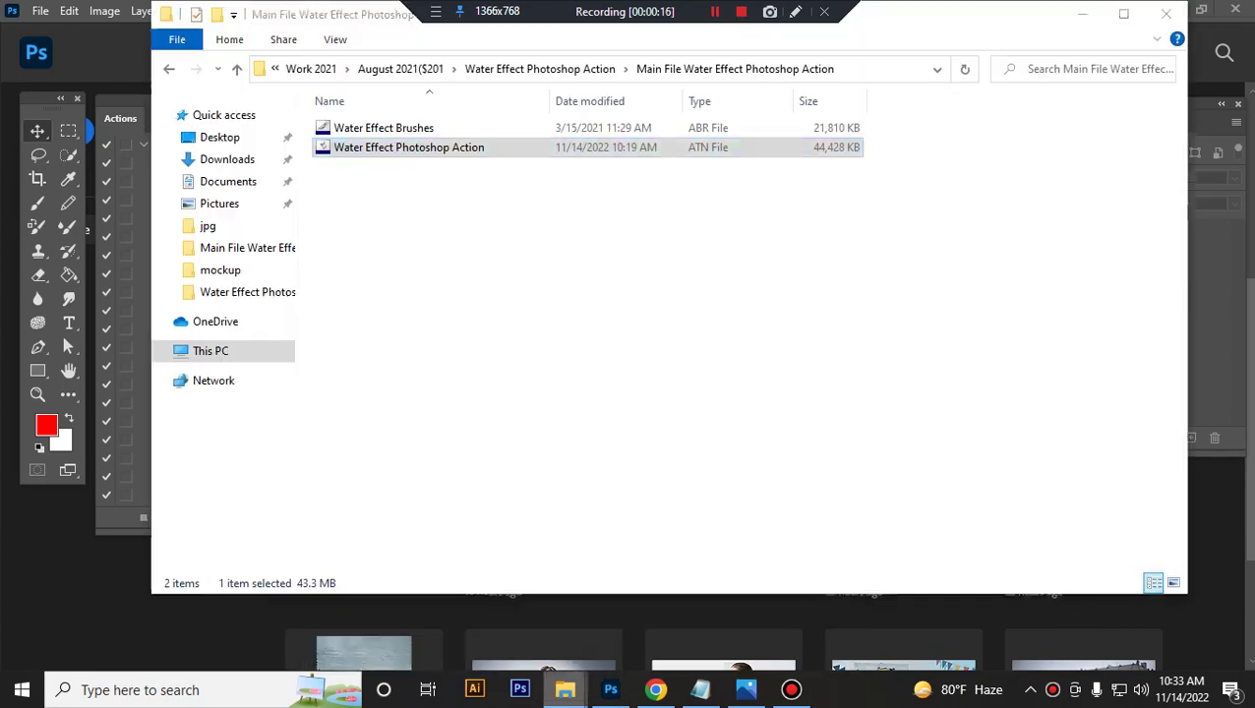
{"action": "key", "text": "Up"}
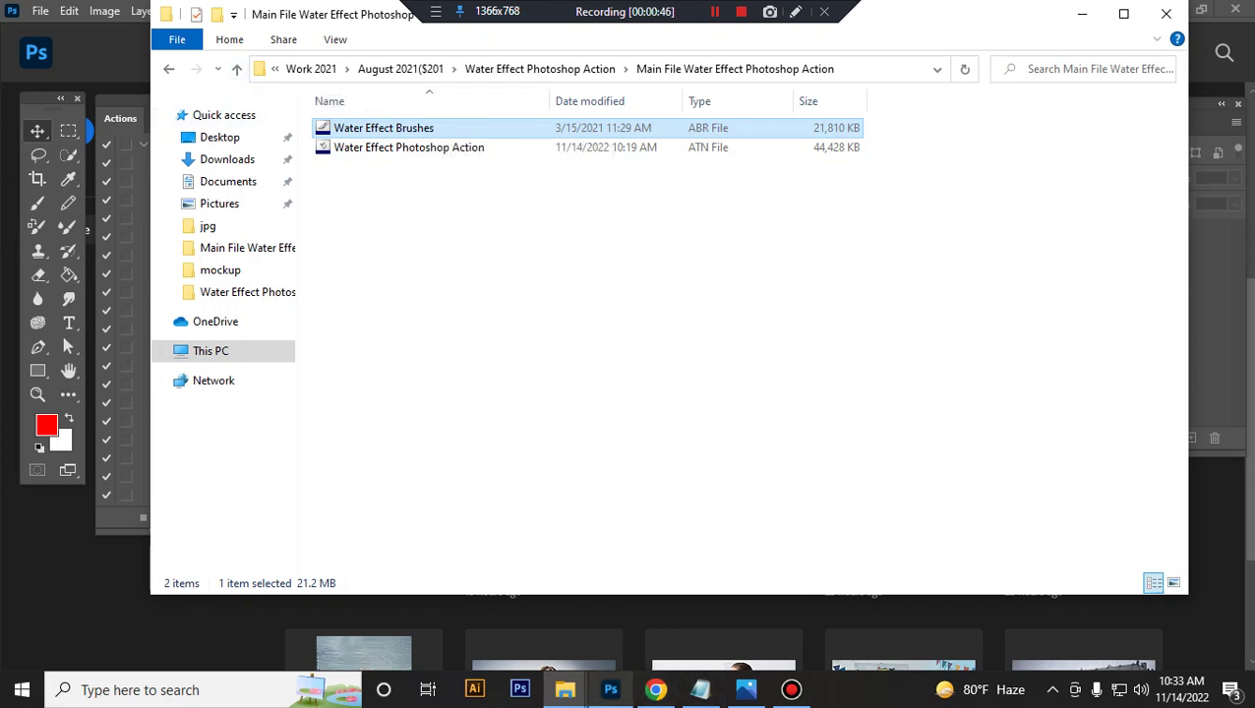
Drag the woman's portrait from the 127 folder into Photoshop as a new document.
{"action": "left_click", "coordinate": [566, 689]}
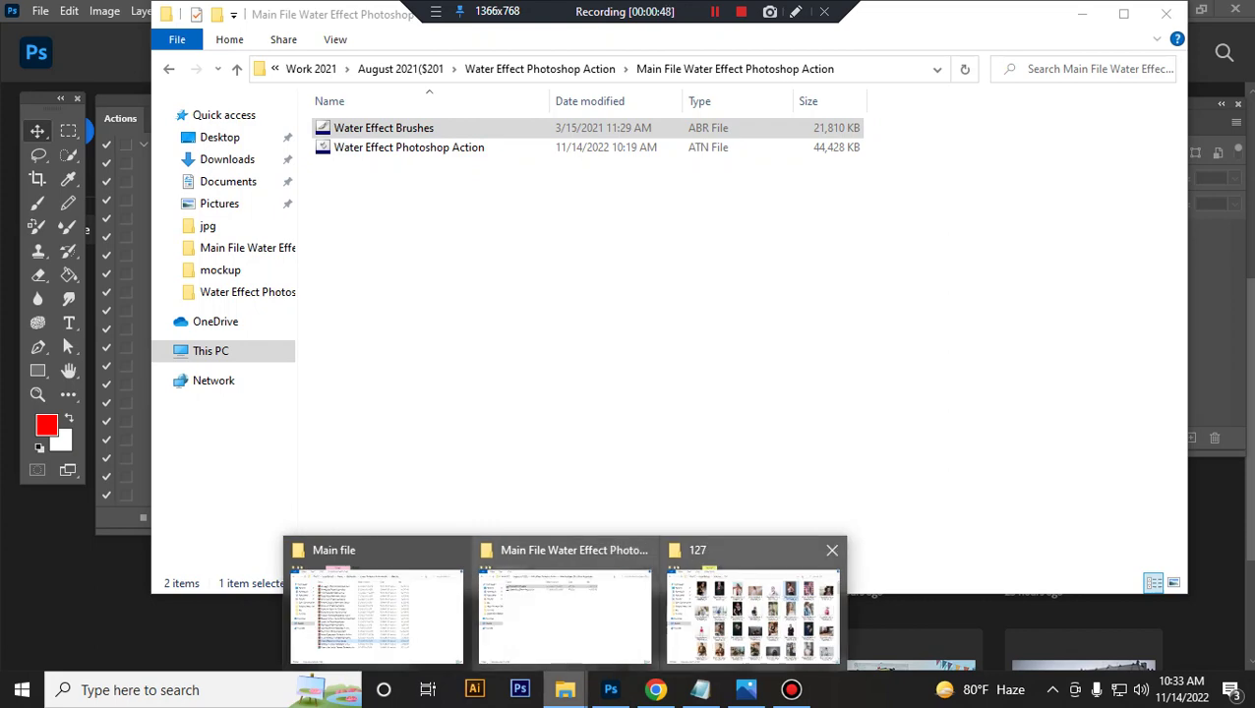
{"action": "left_click", "coordinate": [753, 615]}
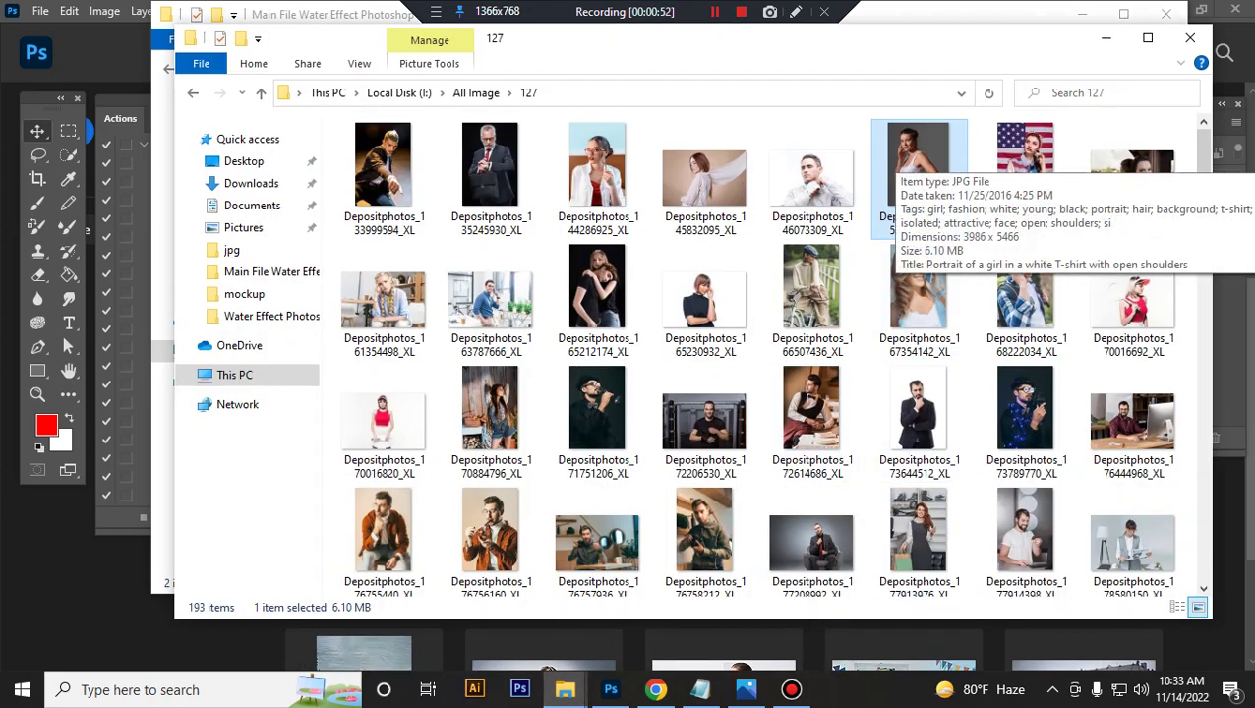
{"action": "mouse_move", "coordinate": [915, 163]}
{"action": "left_mouse_down"}
{"action": "mouse_move", "coordinate": [700, 472]}
{"action": "mouse_move", "coordinate": [654, 688]}
{"action": "left_mouse_up"}
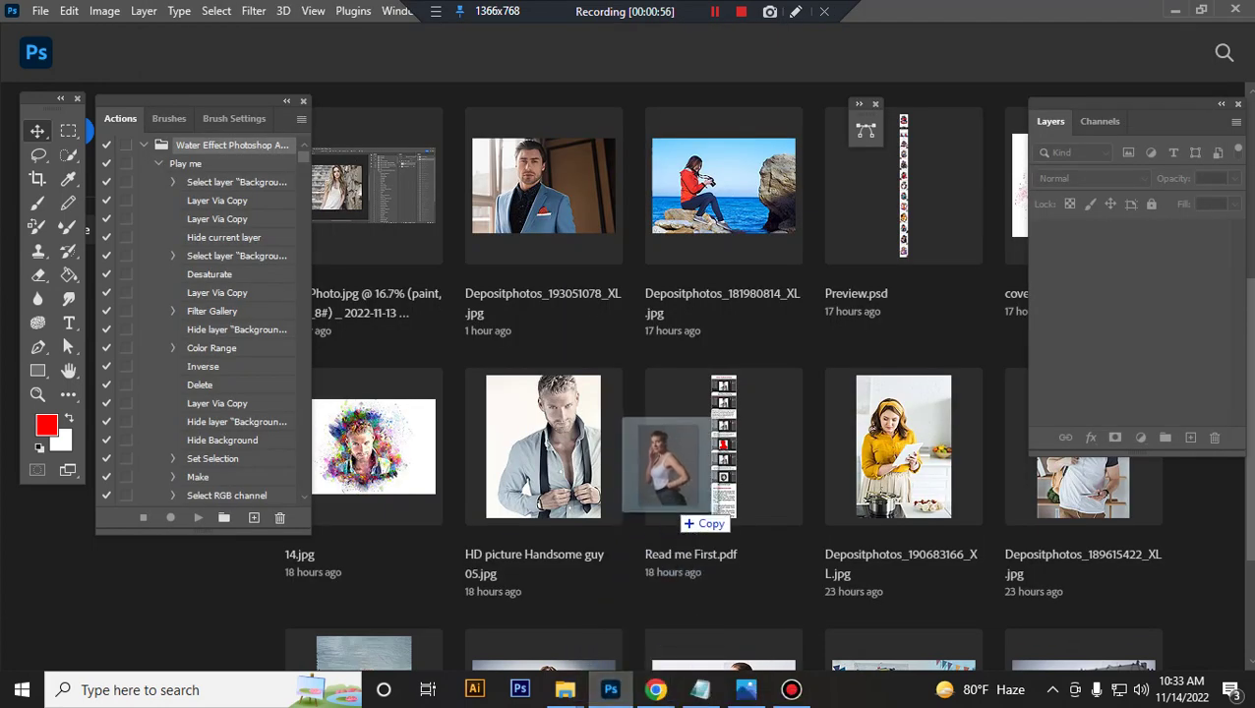
{"action": "left_click_drag", "start_coordinate": [655, 689], "coordinate": [689, 503]}
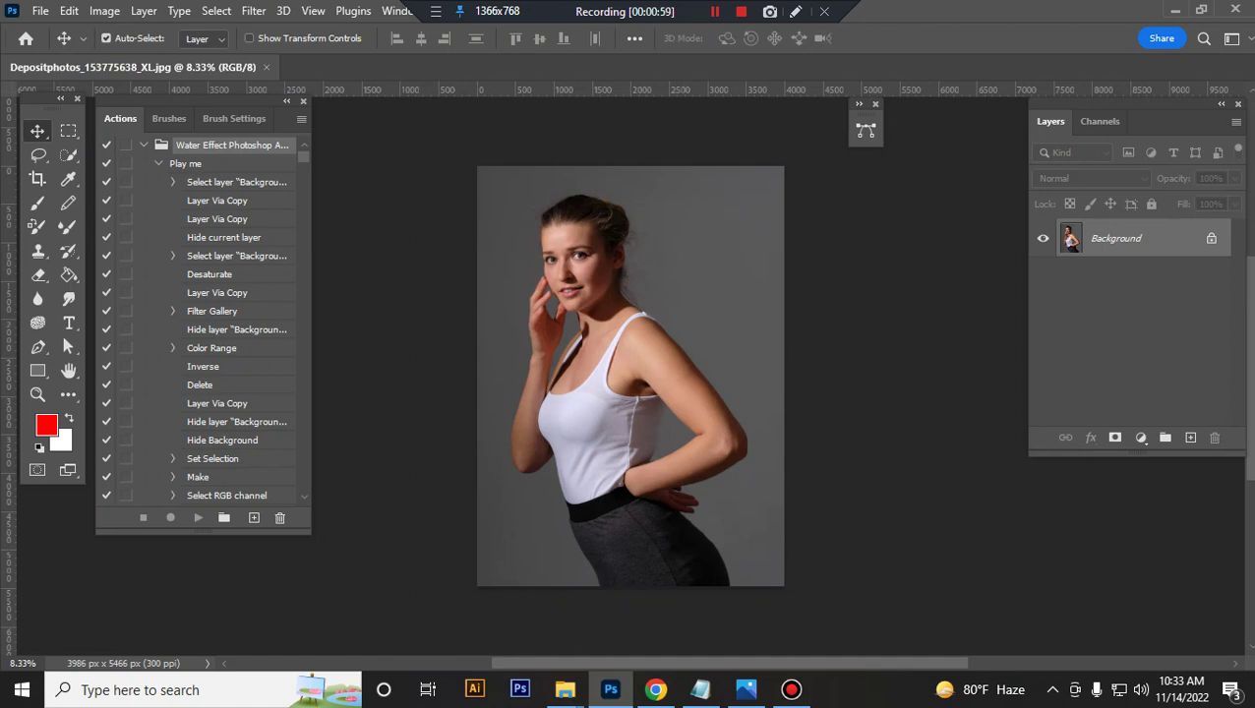
Confirm the photo is RGB Color, 8 Bits/Channel, then select the woman with Quick Selection.
{"action": "left_click", "coordinate": [104, 10]}
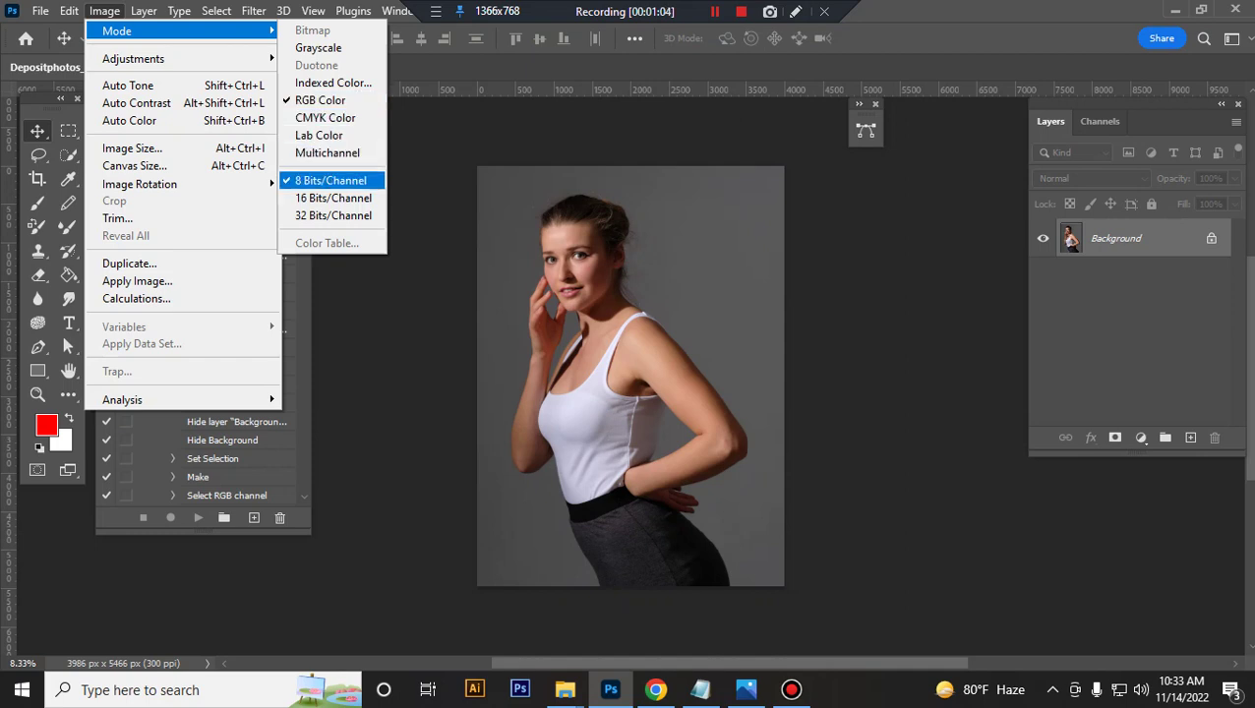
{"action": "key", "text": "Escape"}
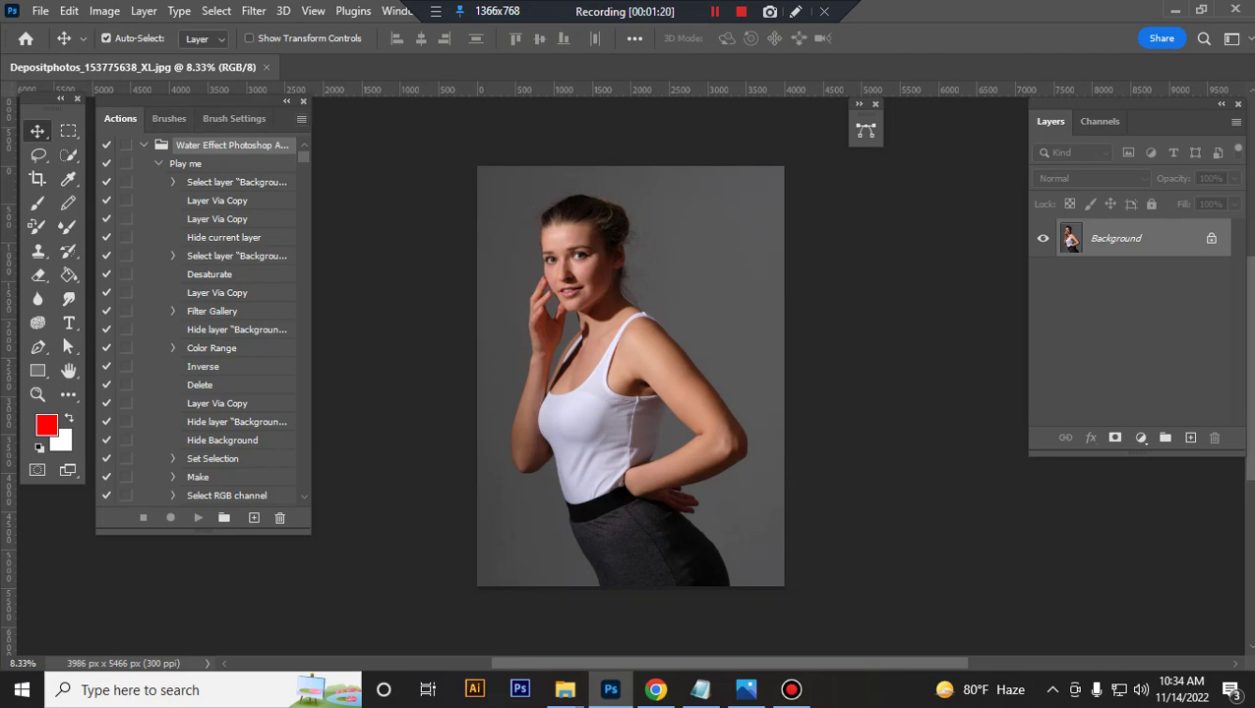
{"action": "key", "text": "w"}
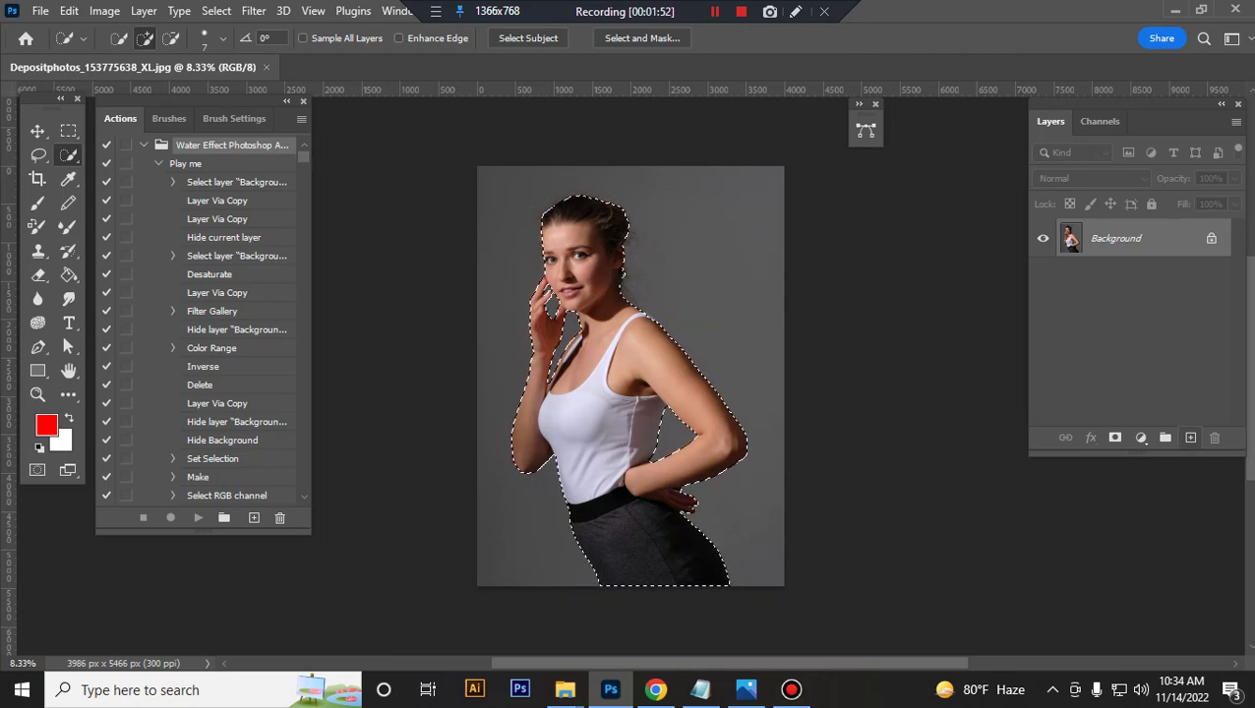
Add a layer named 'paint' and fill the selected figure with solid red, then deselect.
{"action": "left_click", "coordinate": [1190, 437]}
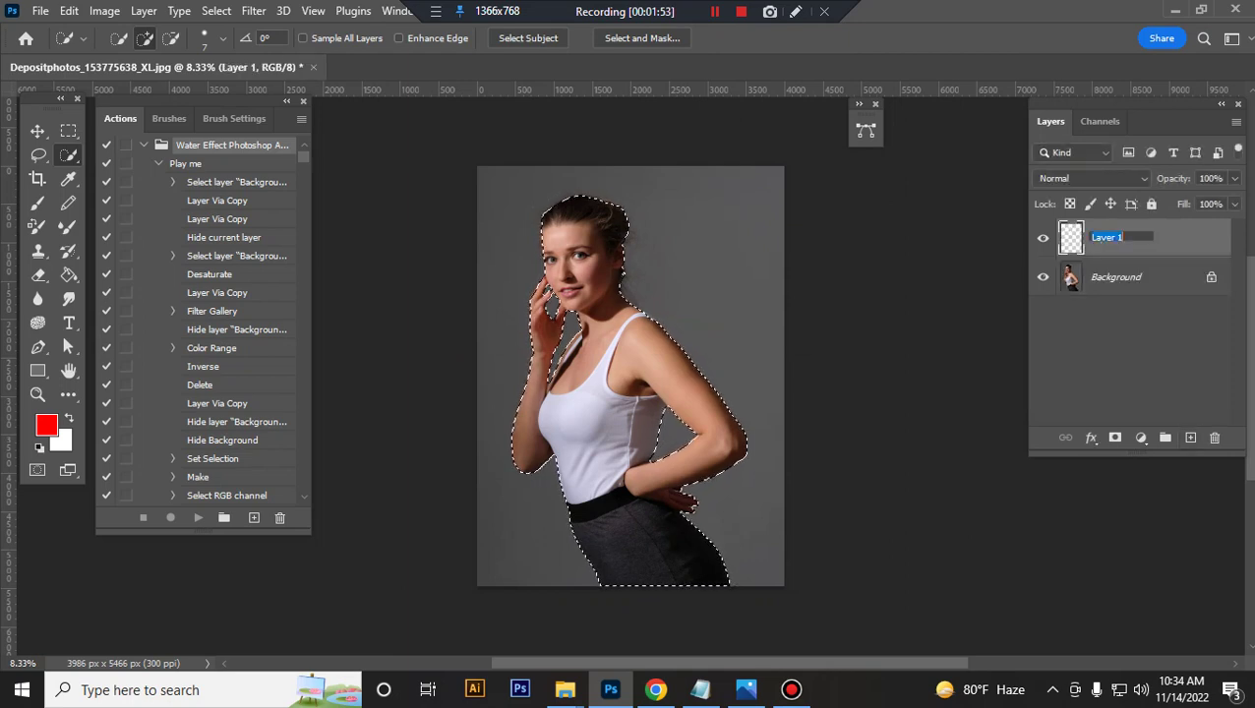
{"action": "type", "text": "o"}
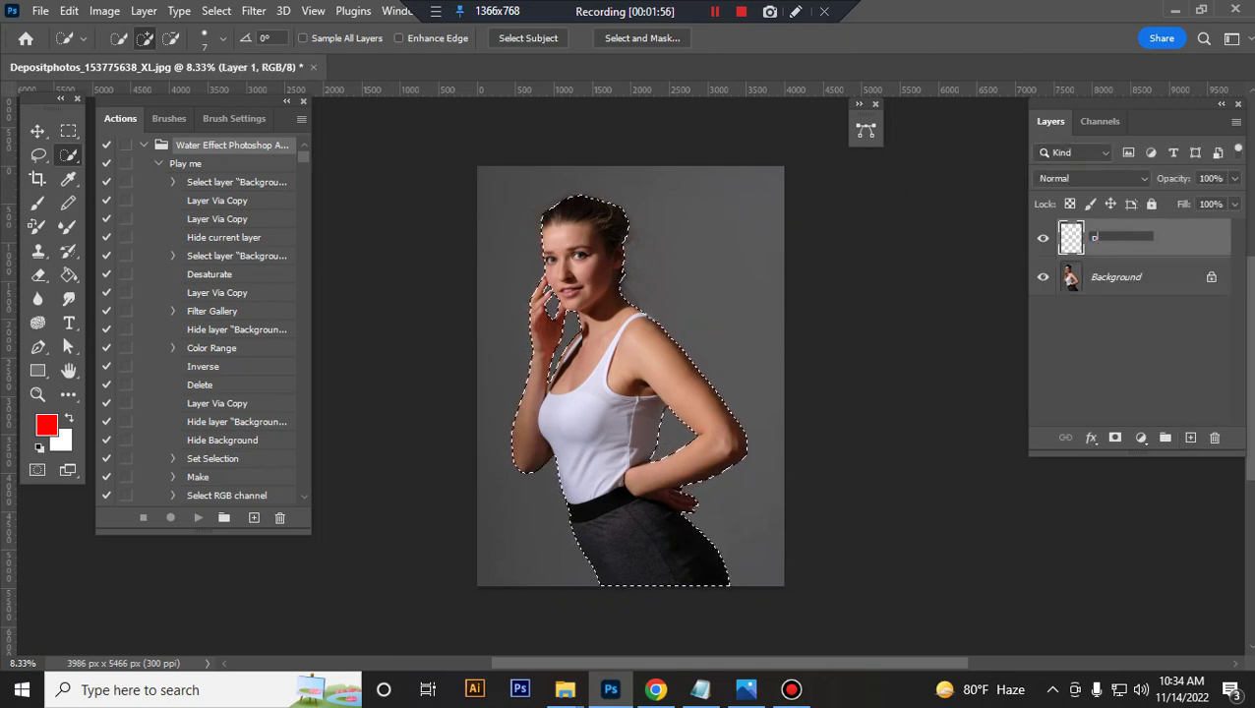
{"action": "type", "text": "aint"}
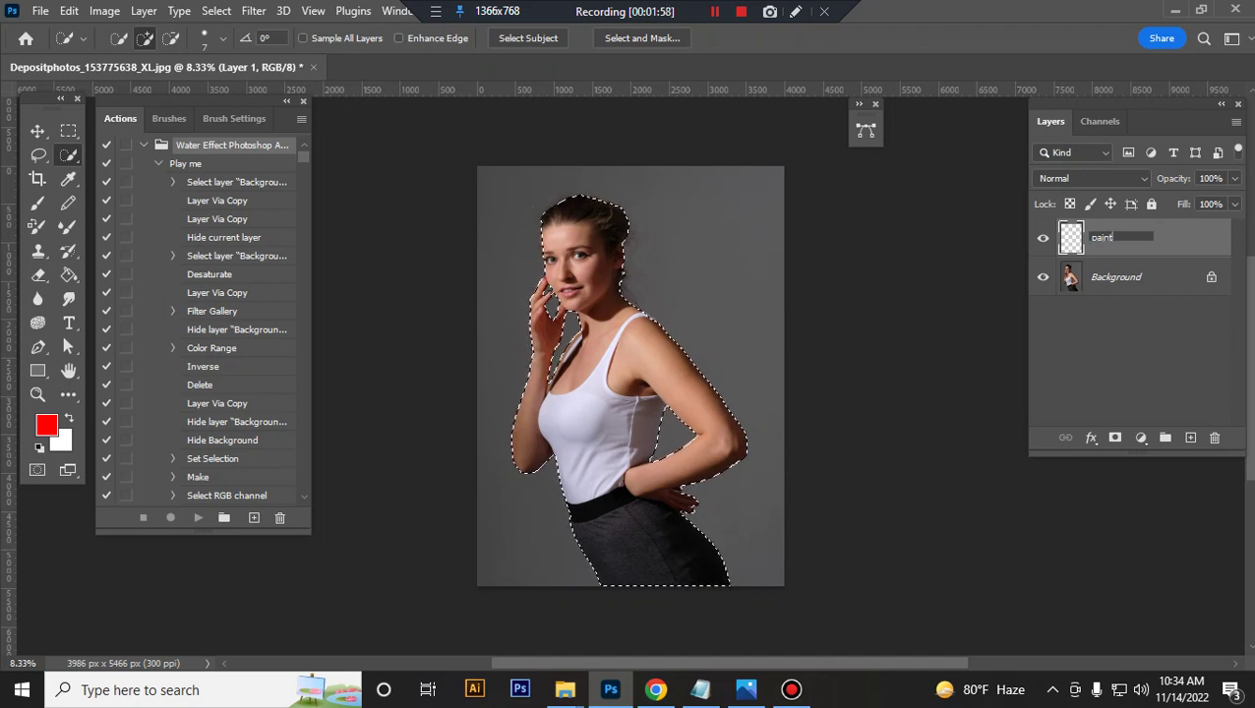
{"action": "key", "text": "Return"}
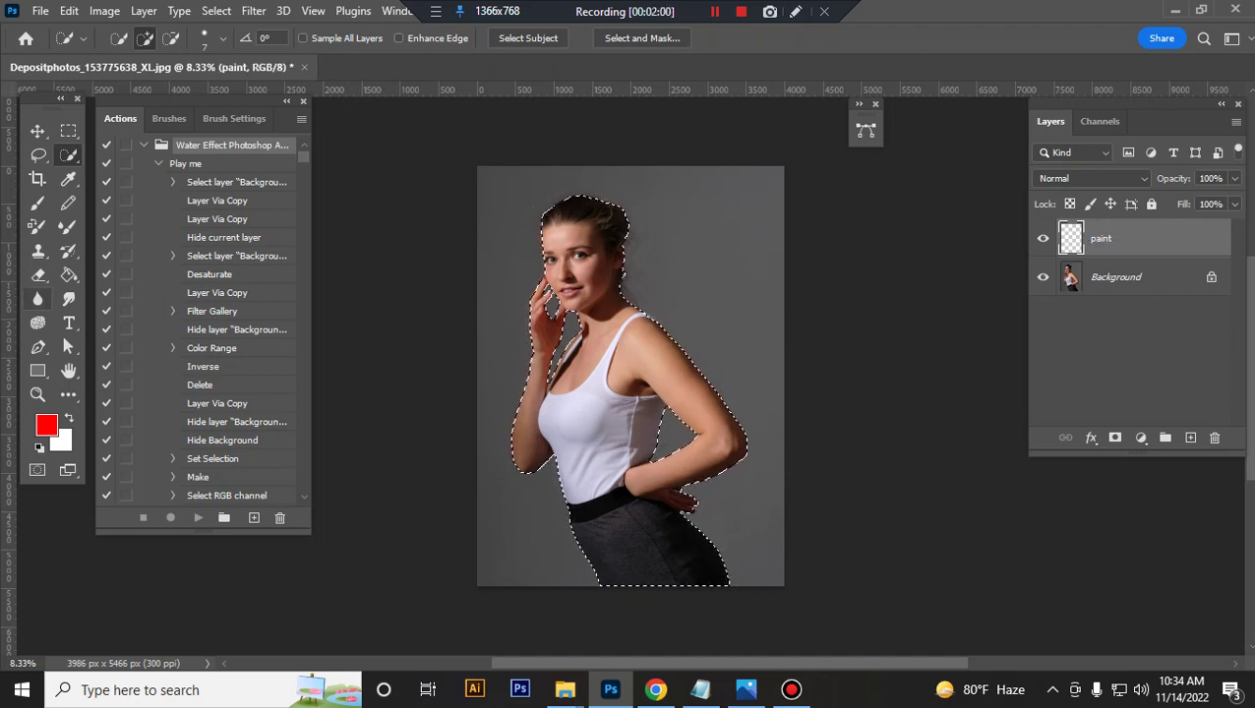
{"action": "left_click", "coordinate": [69, 275]}
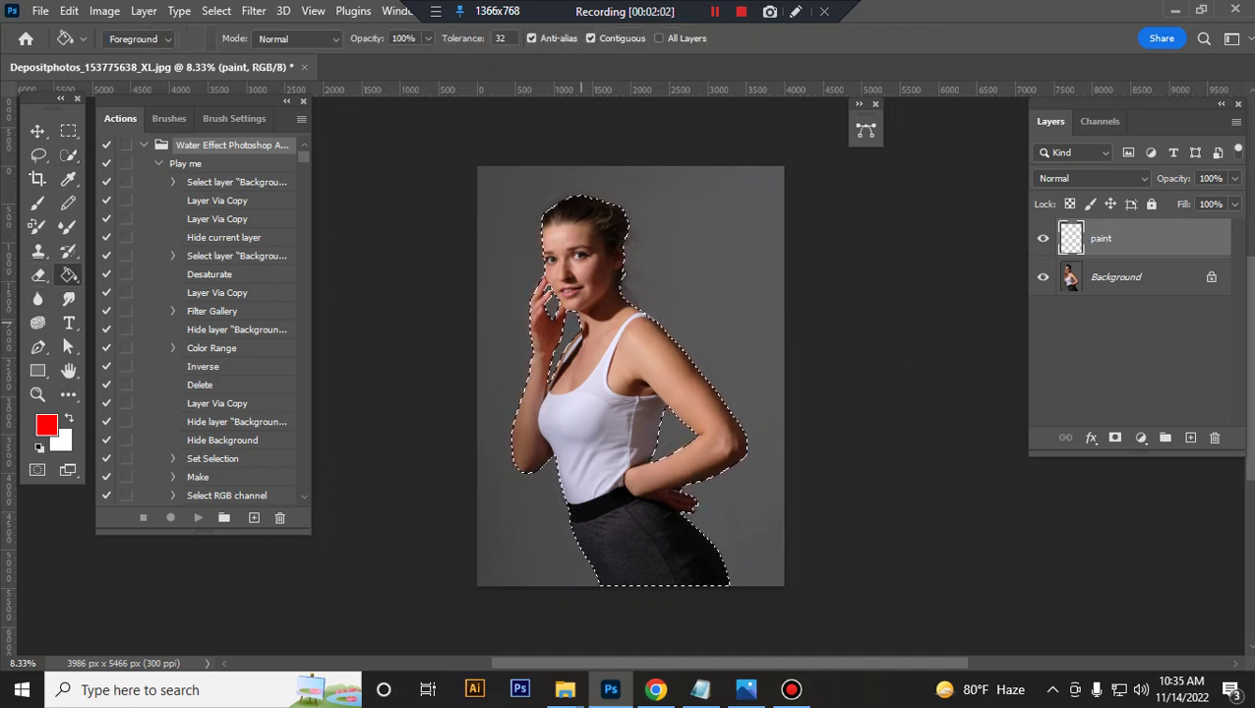
{"action": "key", "text": "alt+BackSpace"}
{"action": "key", "text": "ctrl+d"}
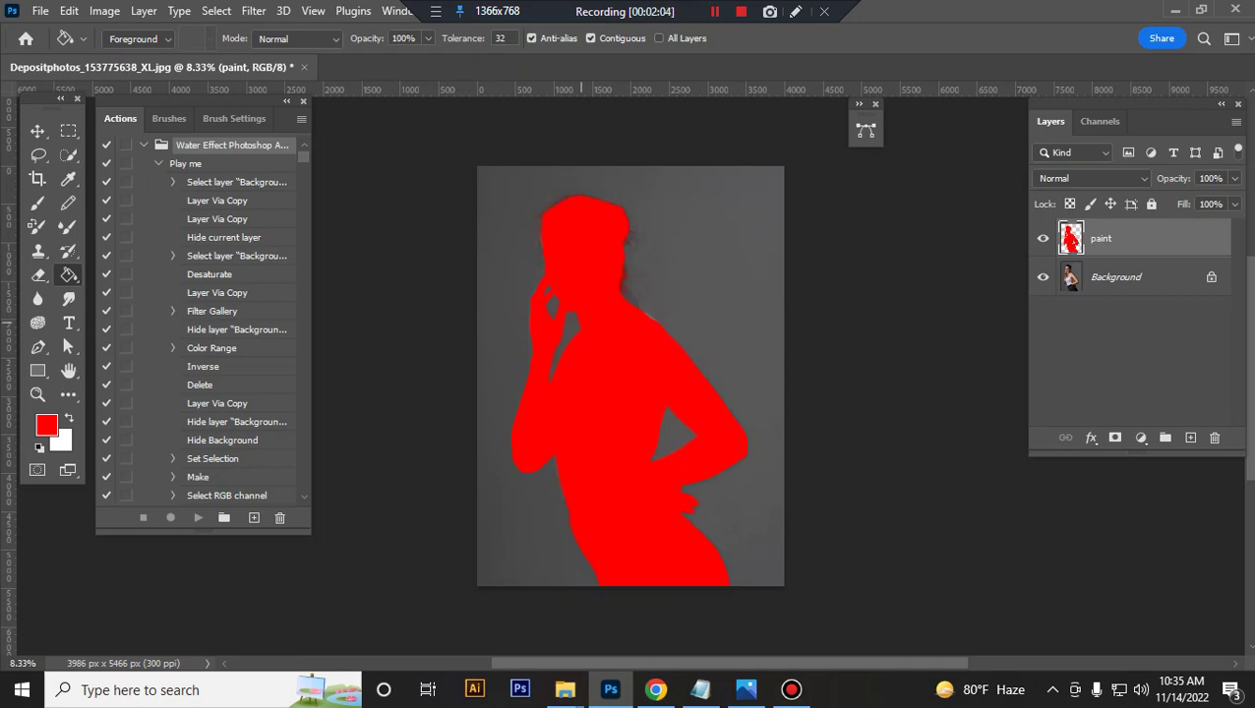
{"action": "key", "text": "v"}
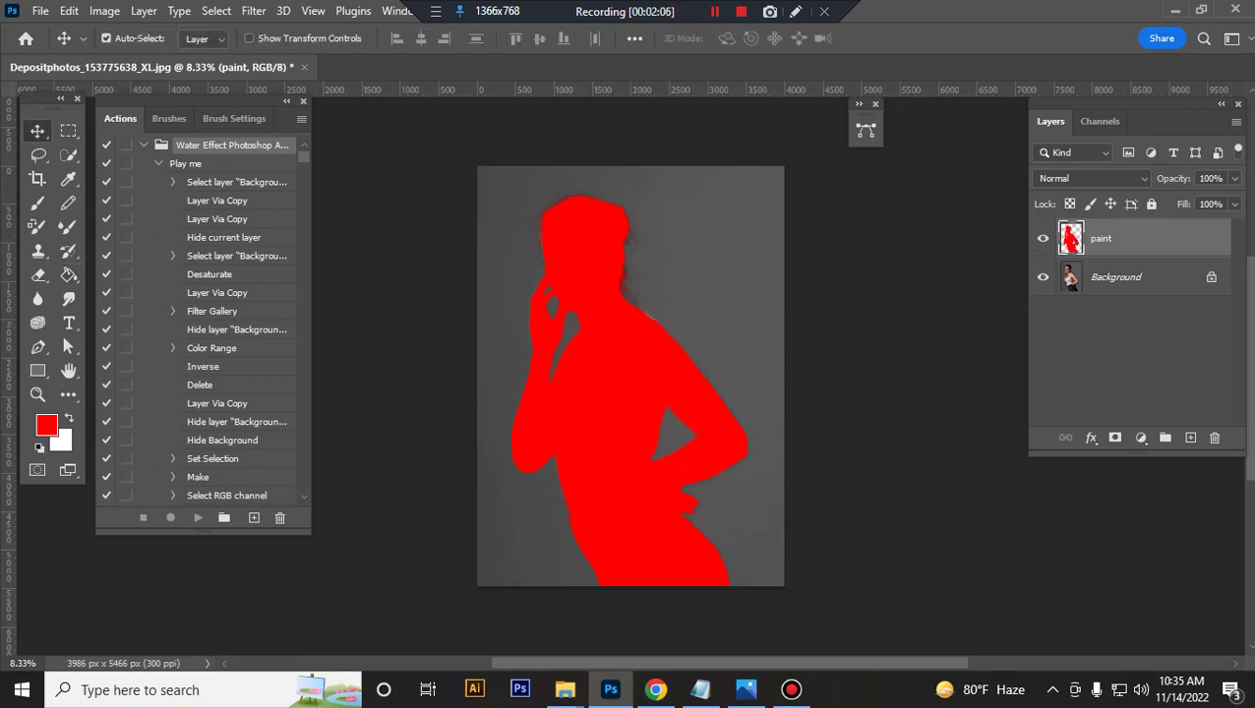
Crop the image to 2000 x 3000 px at 72 ppi and hide the red paint layer.
{"action": "key", "text": "c"}
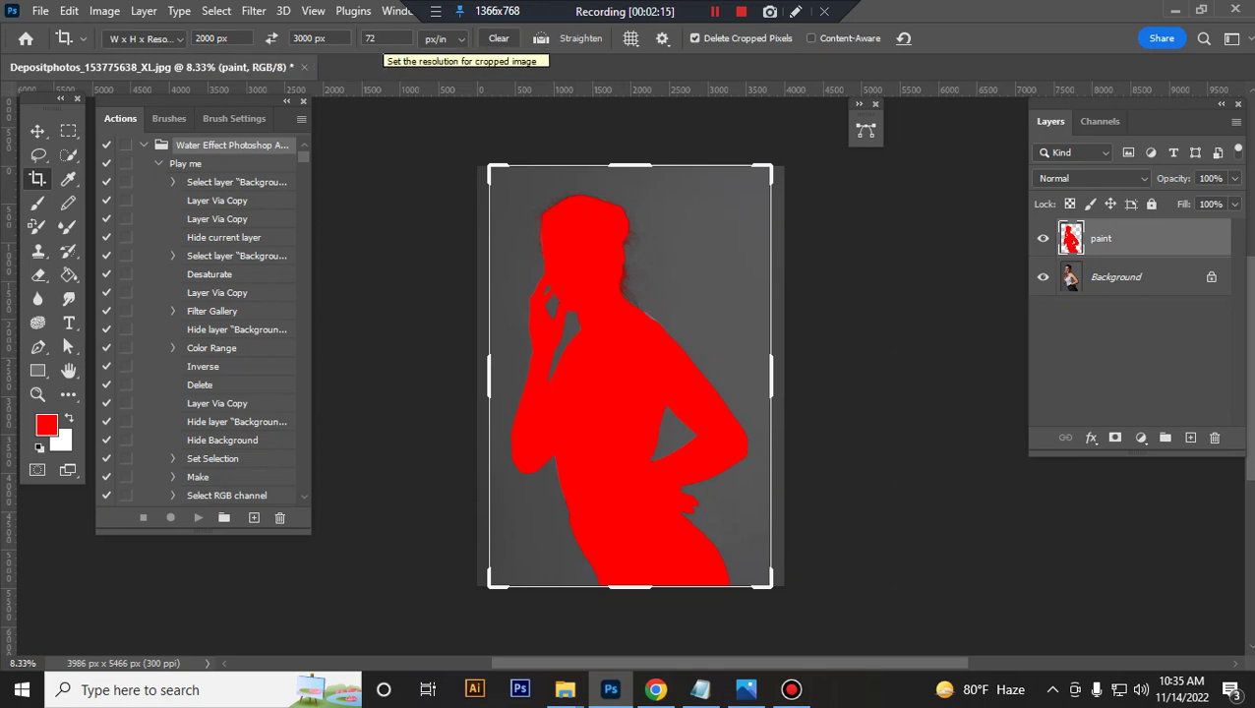
{"action": "left_click", "coordinate": [713, 359]}
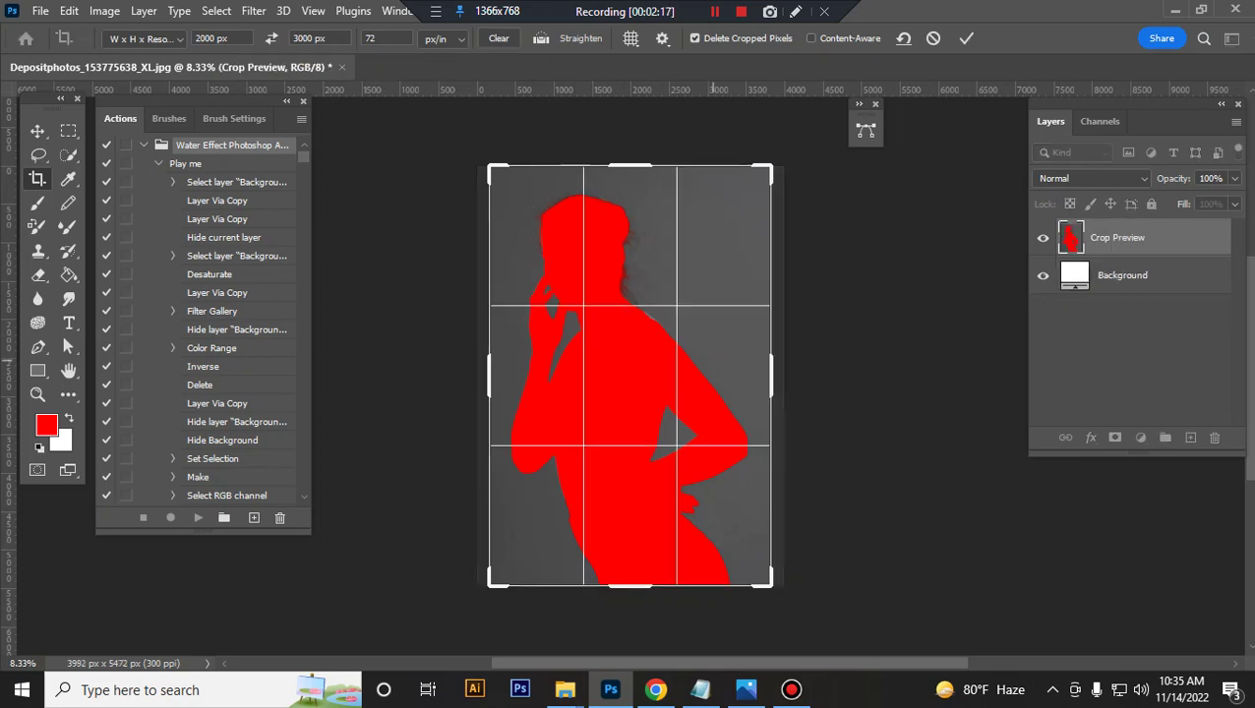
{"action": "key", "text": "Return"}
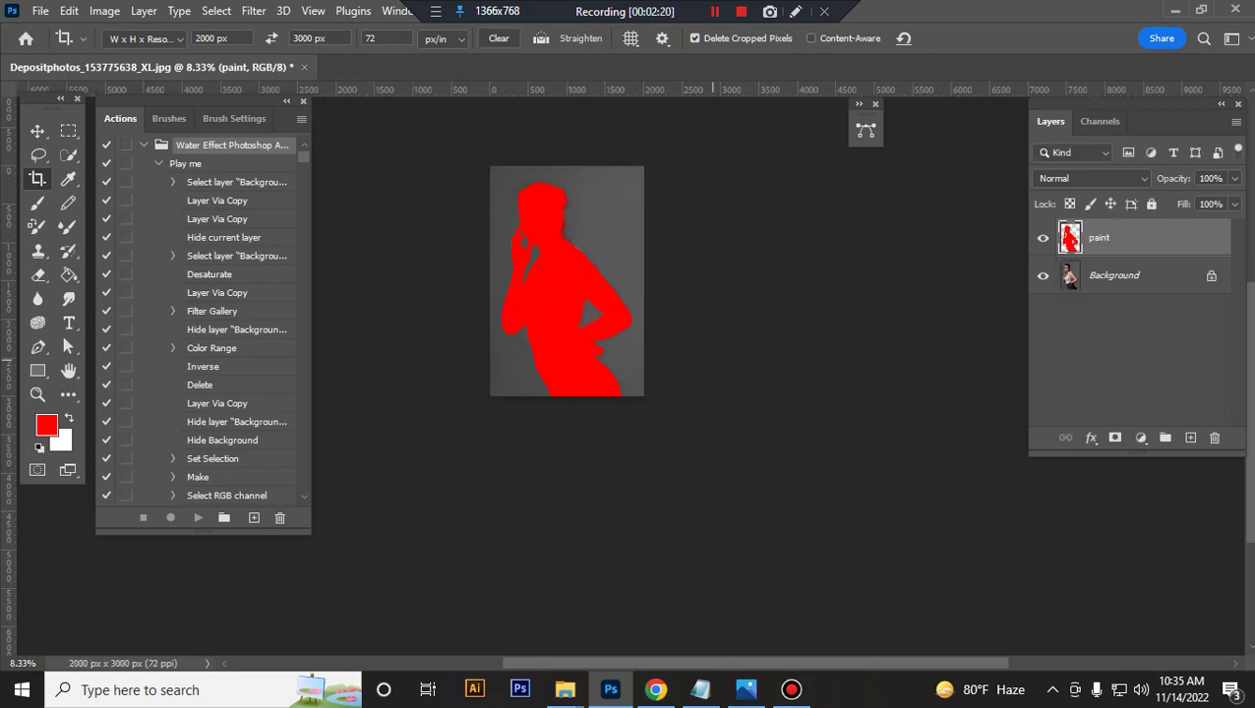
{"action": "key", "text": "v"}
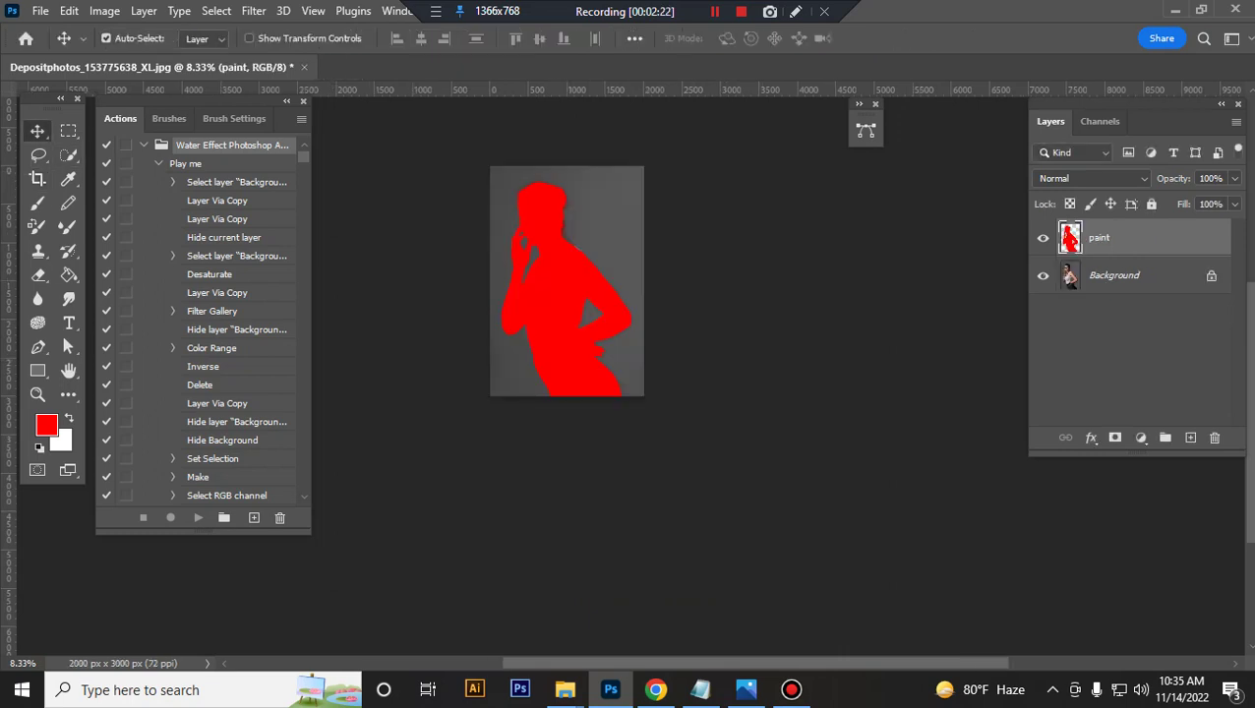
{"action": "key", "text": "ctrl+comma"}
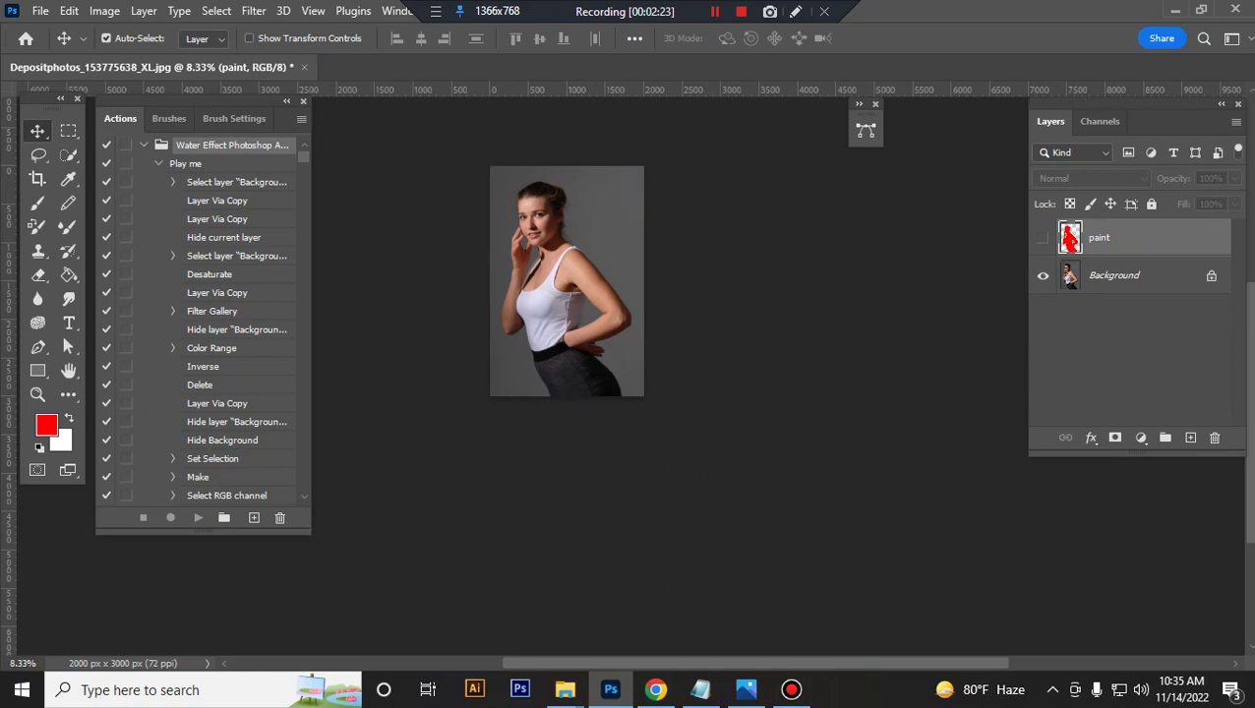
Reset colours to black and white and run the 'Play me' water effect action.
{"action": "key", "text": "d"}
{"action": "left_click", "coordinate": [186, 164]}
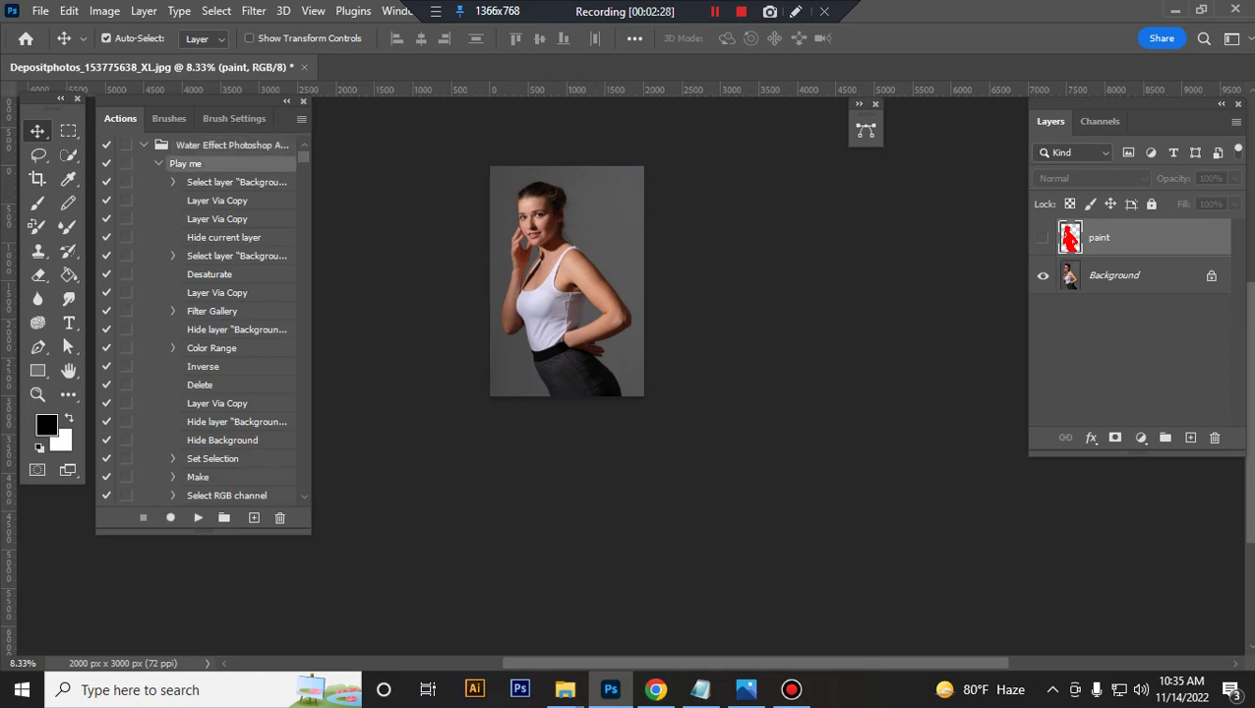
{"action": "left_click", "coordinate": [198, 518]}
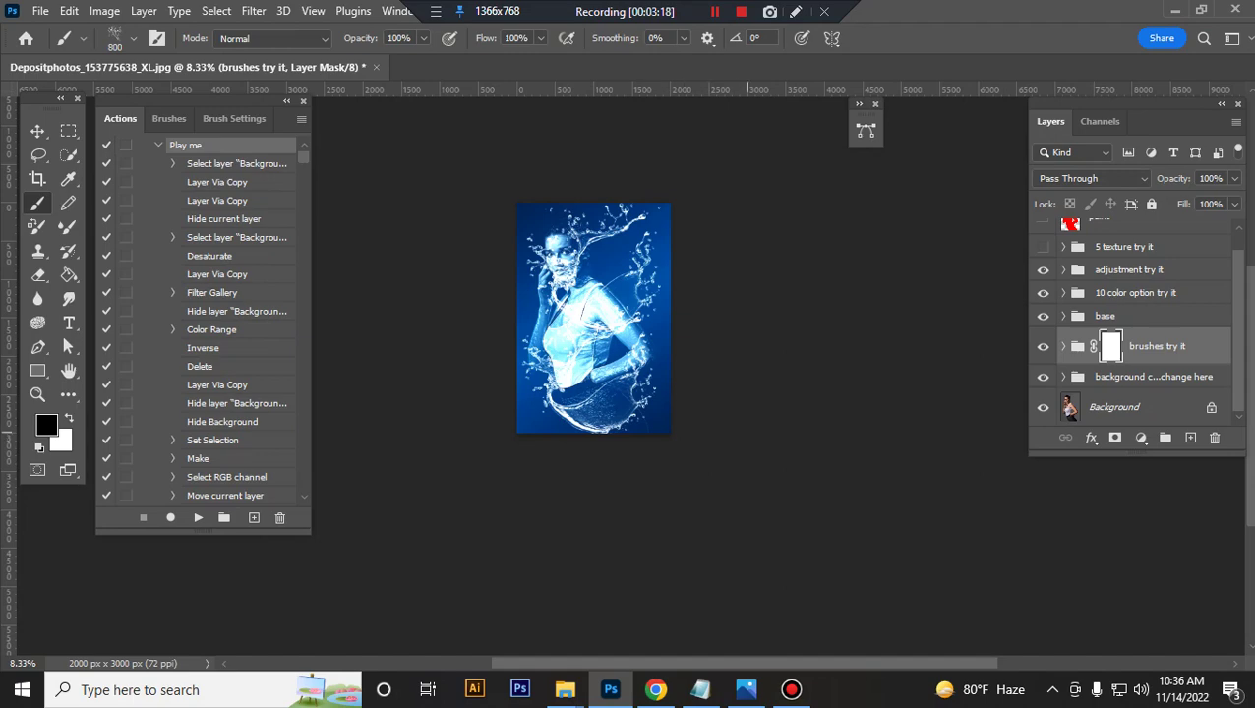
With a 500 px brush, paint black on the 'brushes try it' mask over the chin and neck.
{"action": "key", "text": "ctrl+plus"}
{"action": "key", "text": "ctrl+plus"}
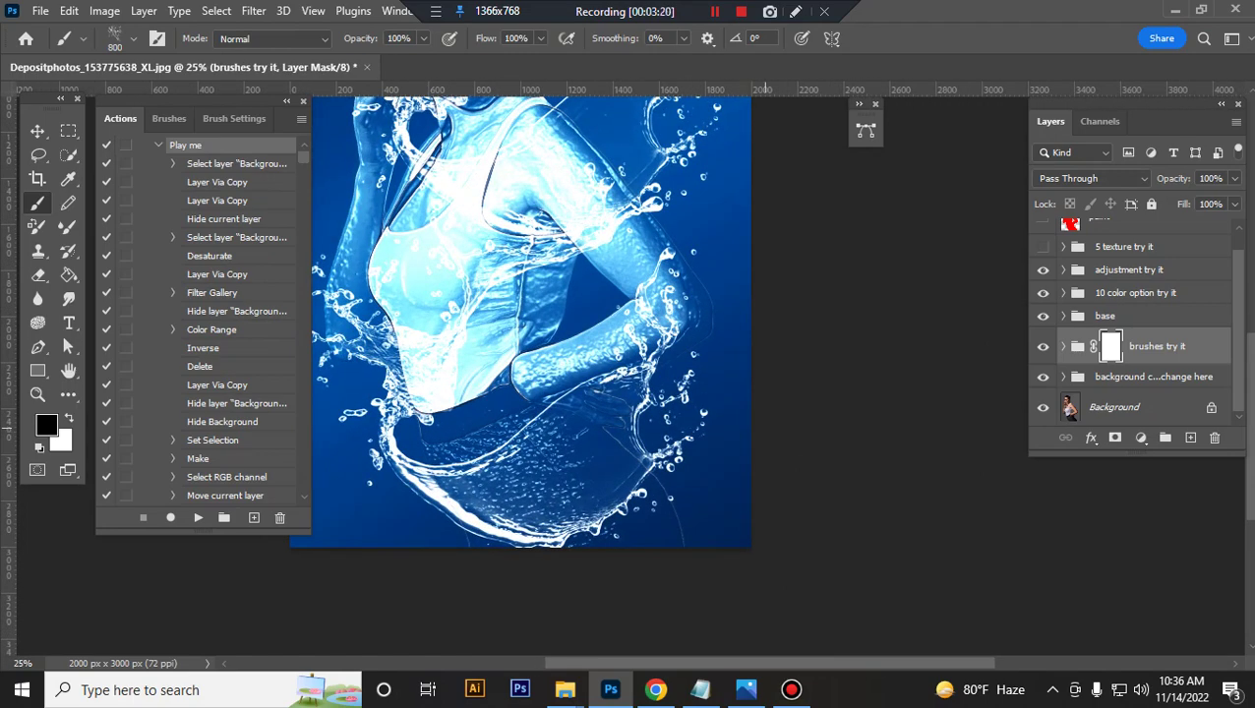
{"action": "left_click_drag", "start_coordinate": [677, 324], "coordinate": [743, 551]}
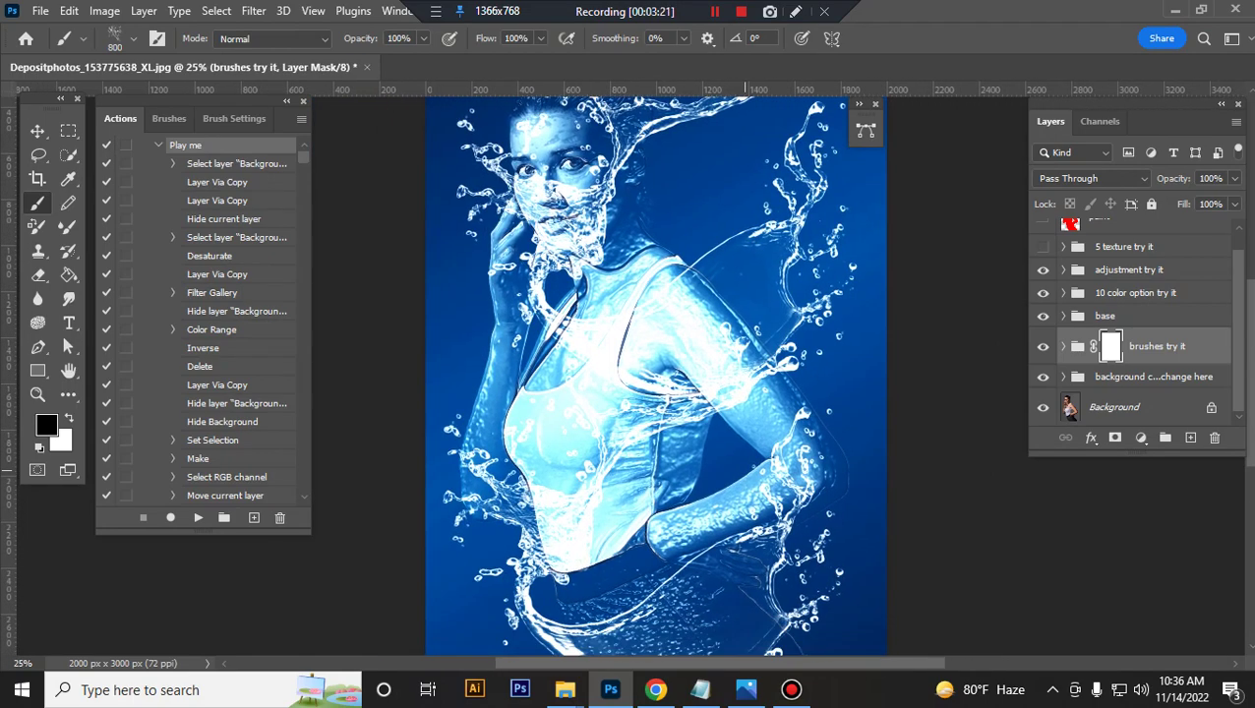
{"action": "key", "text": "ctrl+minus"}
{"action": "key", "text": "ctrl+minus"}
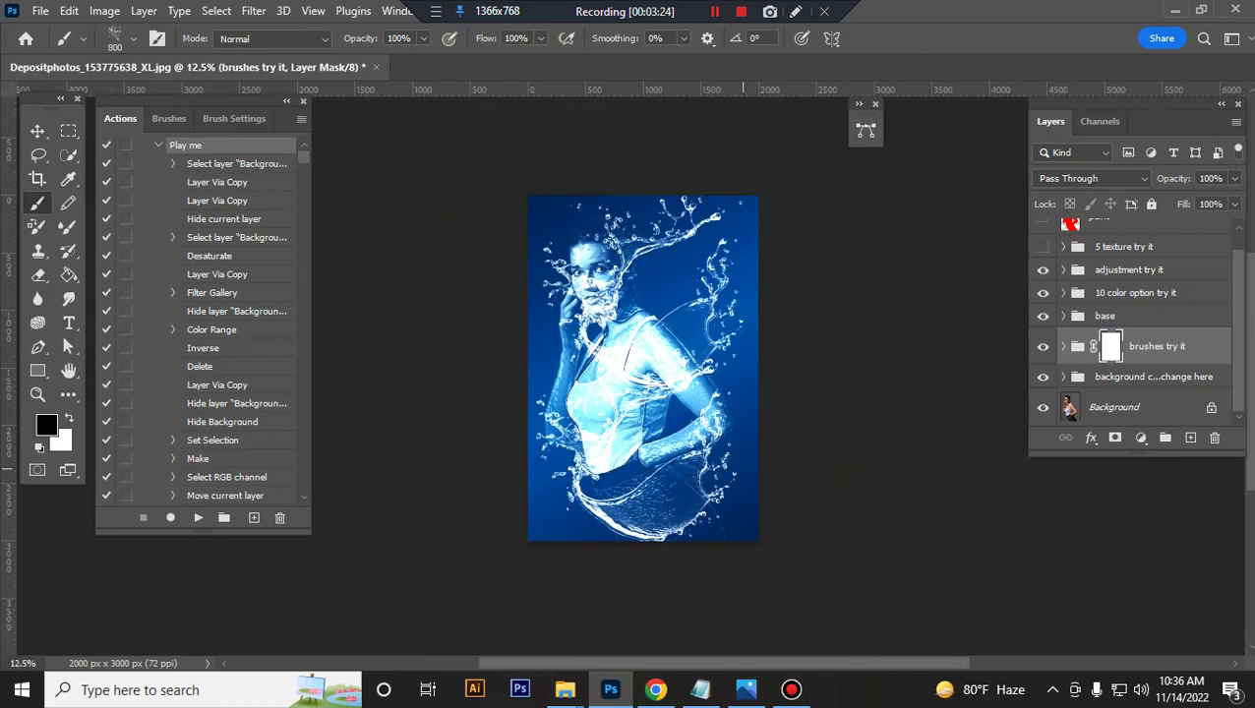
{"action": "key", "text": "ctrl+plus"}
{"action": "key", "text": "ctrl+plus"}
{"action": "key", "text": "ctrl+plus"}
{"action": "key", "text": "ctrl+minus"}
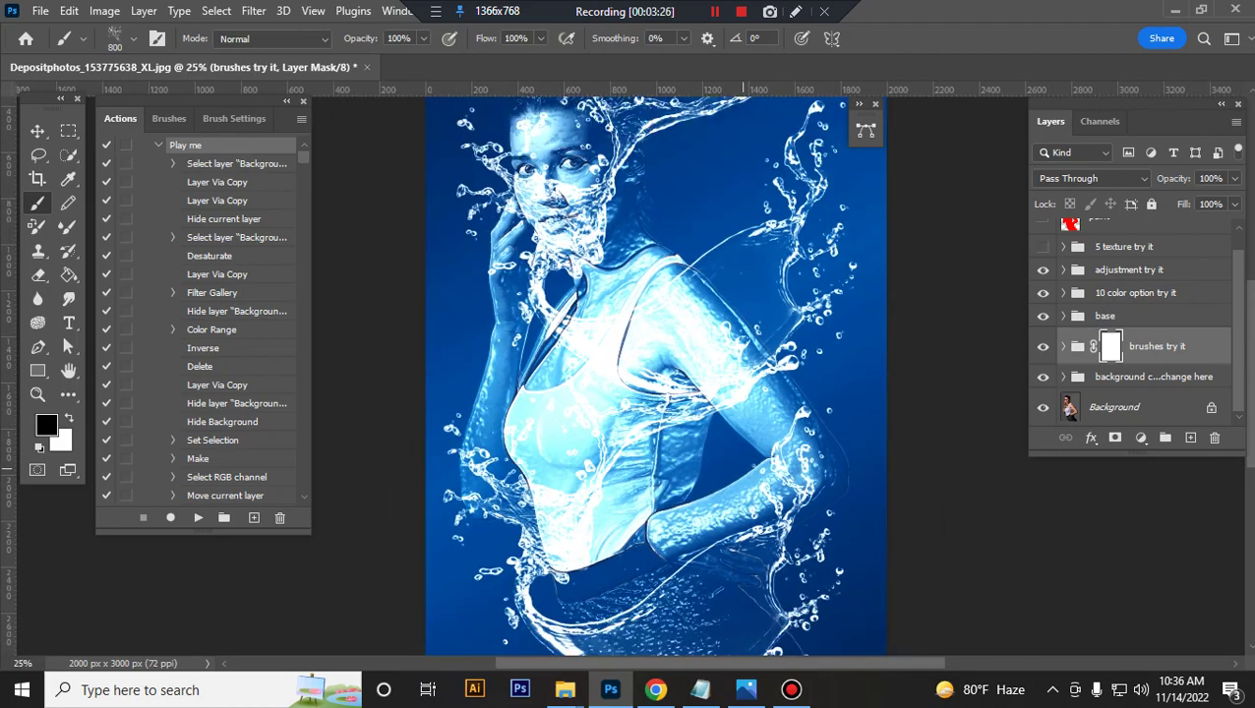
{"action": "key", "text": "ctrl+minus"}
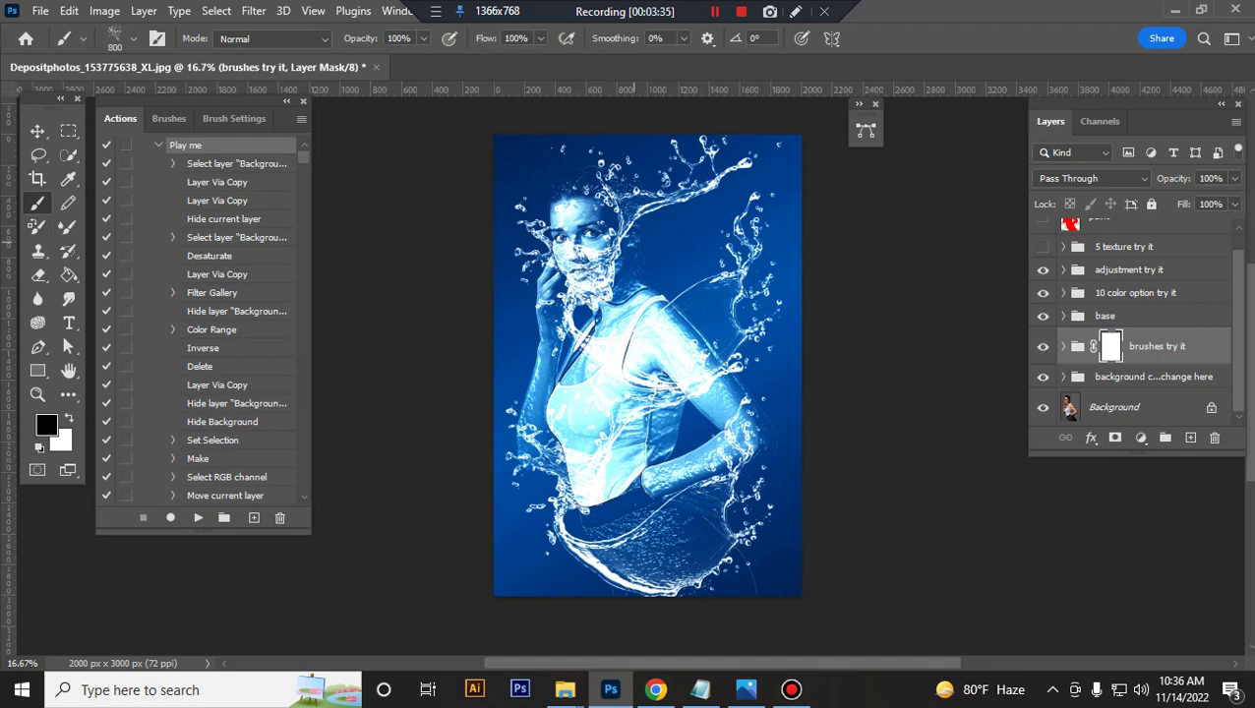
{"action": "key", "text": "bracketleft"}
{"action": "key", "text": "bracketleft"}
{"action": "key", "text": "bracketleft"}
{"action": "left_click_drag", "start_coordinate": [588, 262], "coordinate": [600, 292]}
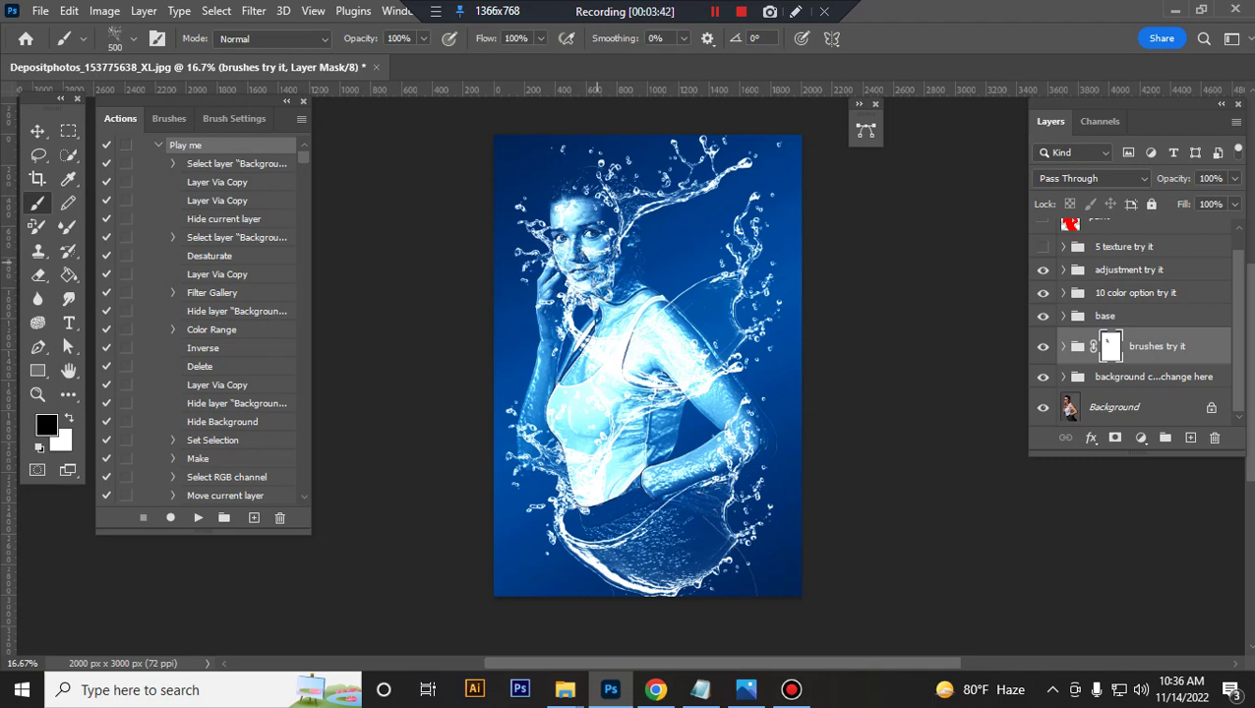
{"action": "mouse_move", "coordinate": [603, 248]}
{"action": "left_mouse_down"}
{"action": "mouse_move", "coordinate": [581, 303]}
{"action": "mouse_move", "coordinate": [571, 280]}
{"action": "left_mouse_up"}
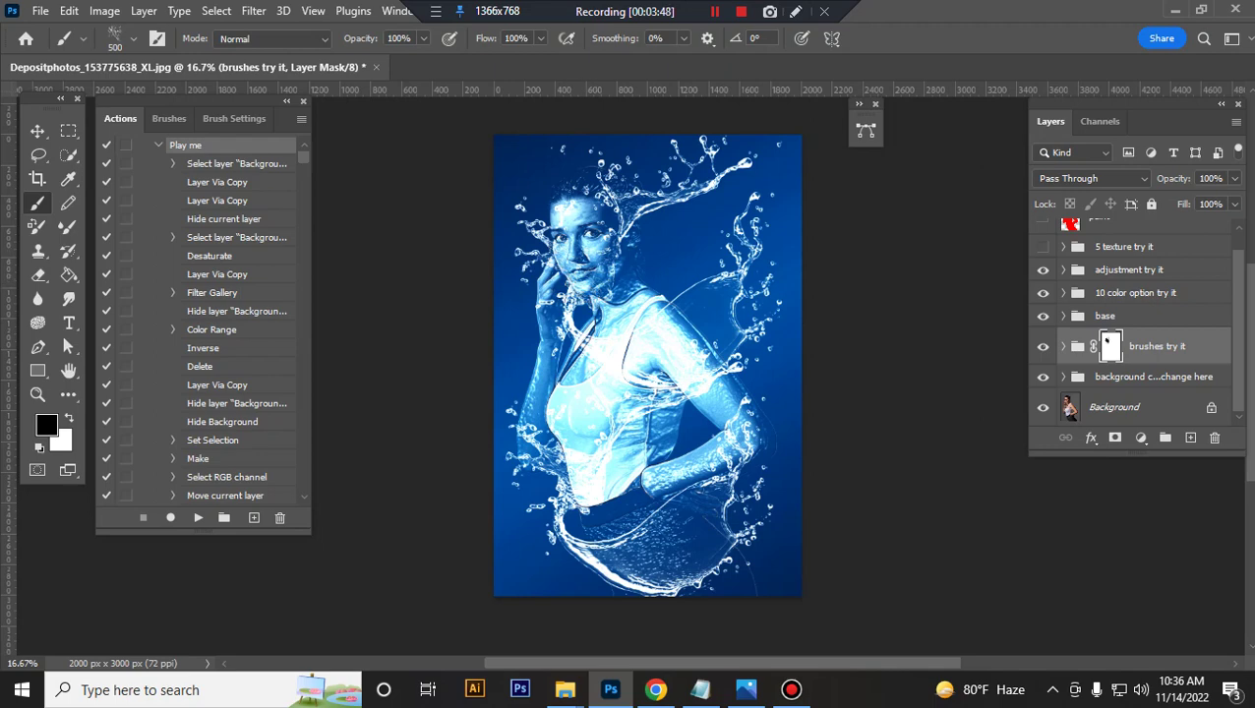
{"action": "scroll", "coordinate": [1132, 324], "scroll_direction": "up", "scroll_amount": 1}
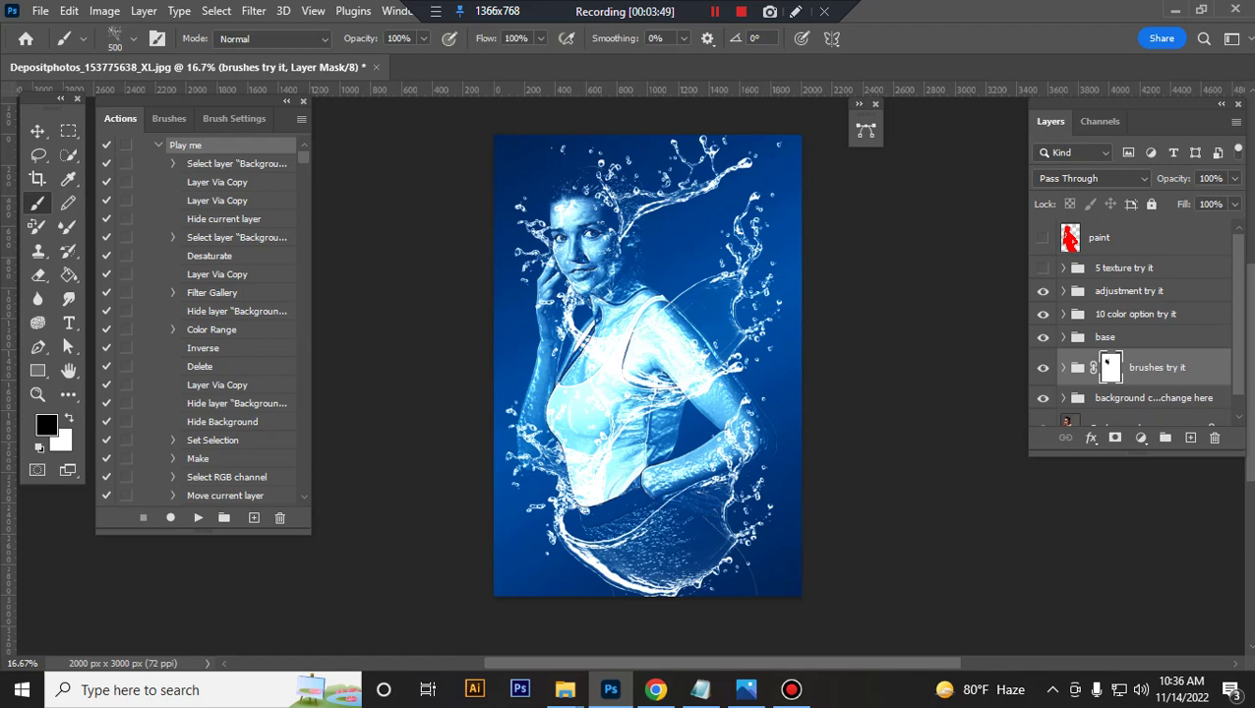
{"action": "left_click", "coordinate": [1125, 268]}
{"action": "key", "text": "ctrl+plus"}
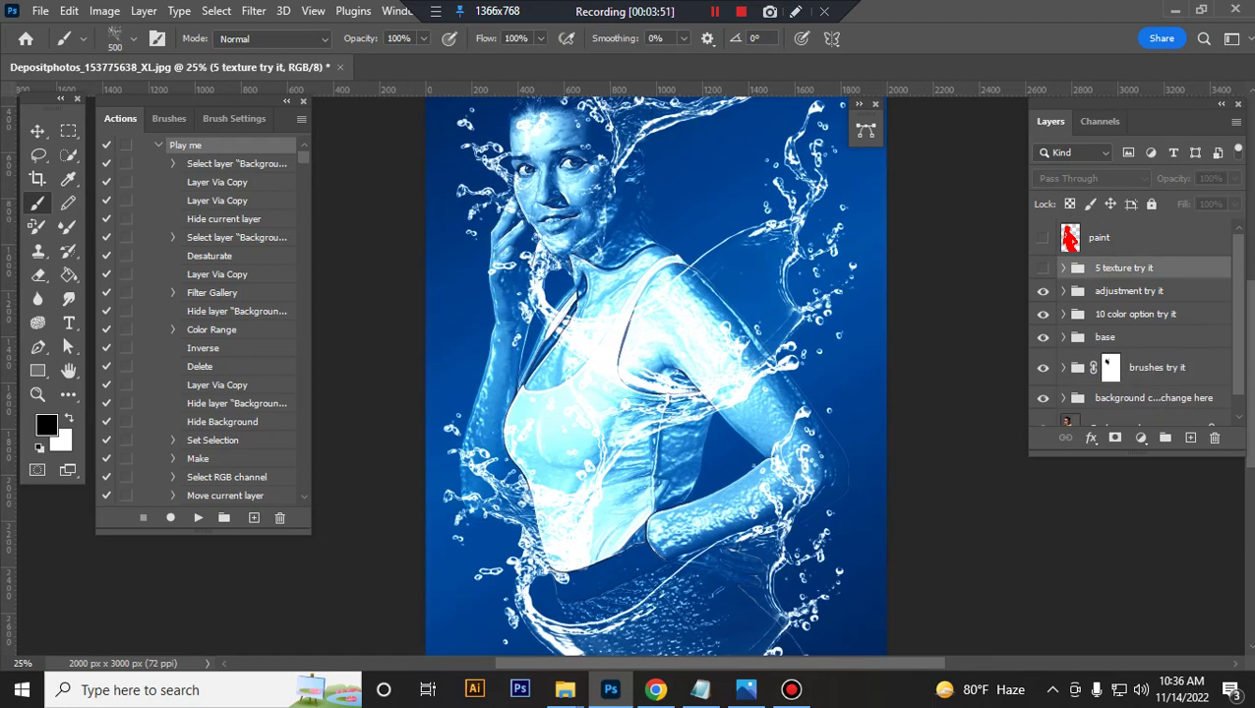
{"action": "left_click", "coordinate": [1043, 268]}
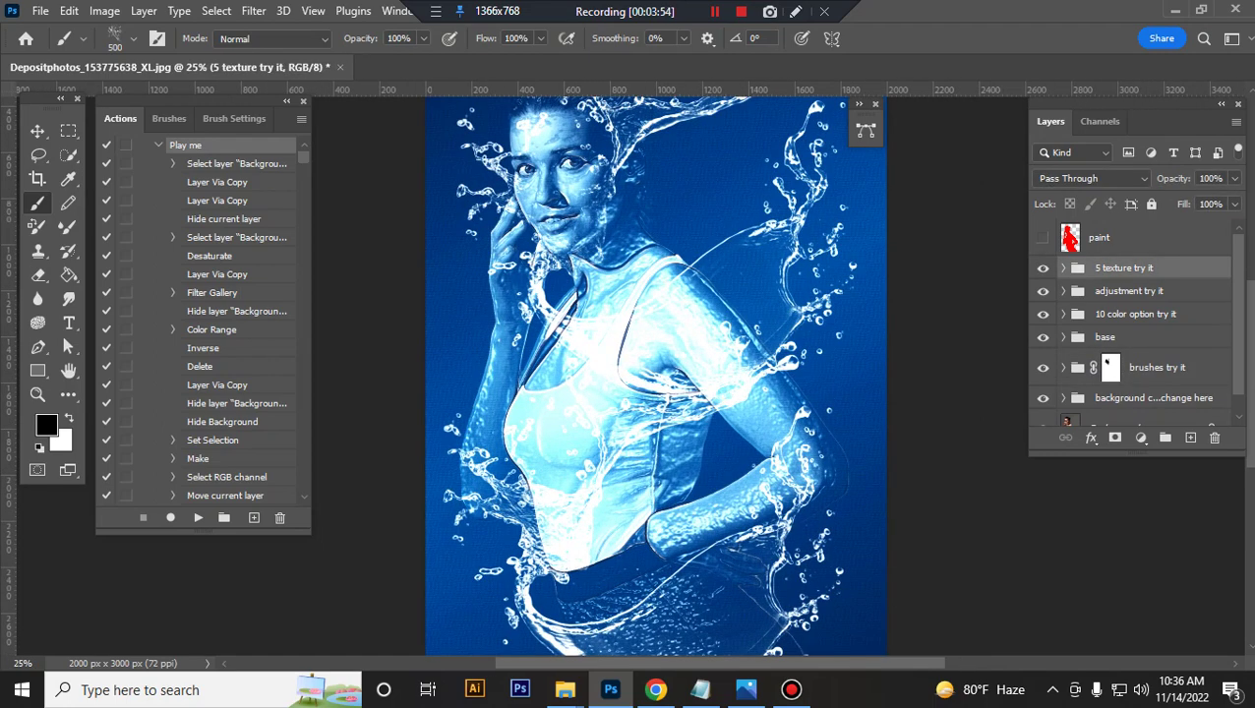
{"action": "key", "text": "ctrl+plus"}
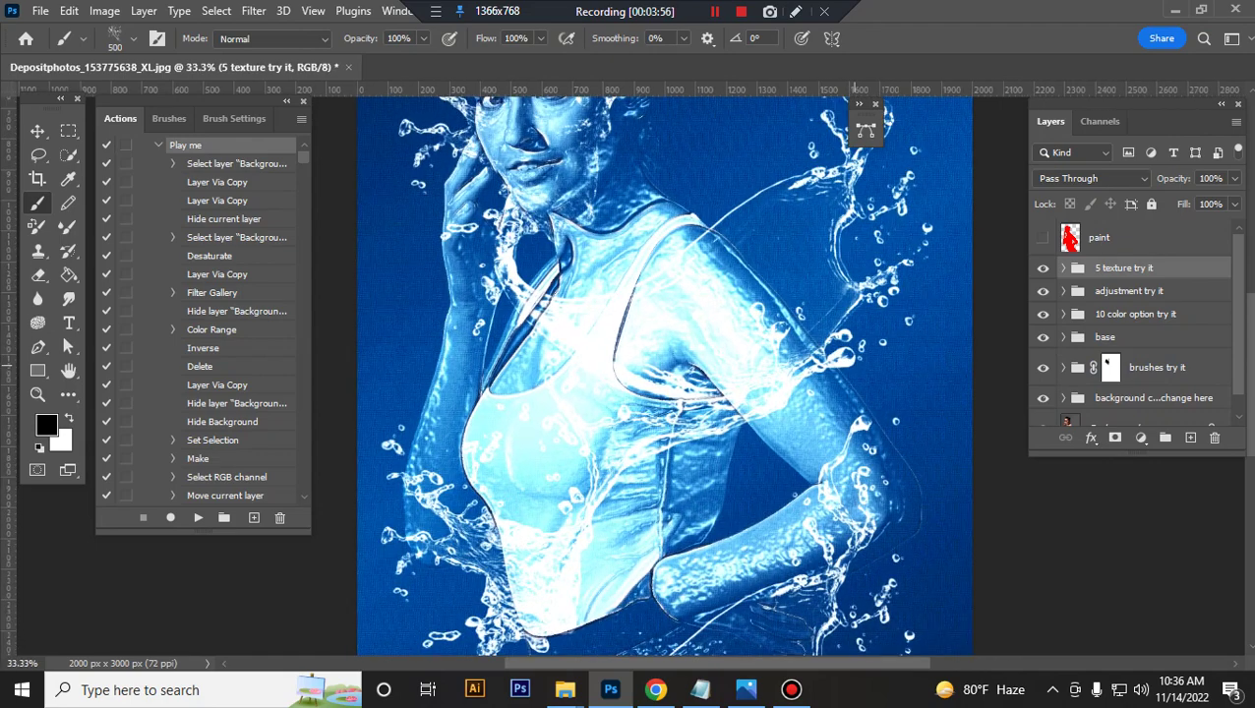
{"action": "scroll", "coordinate": [664, 374], "scroll_direction": "up", "scroll_amount": 5}
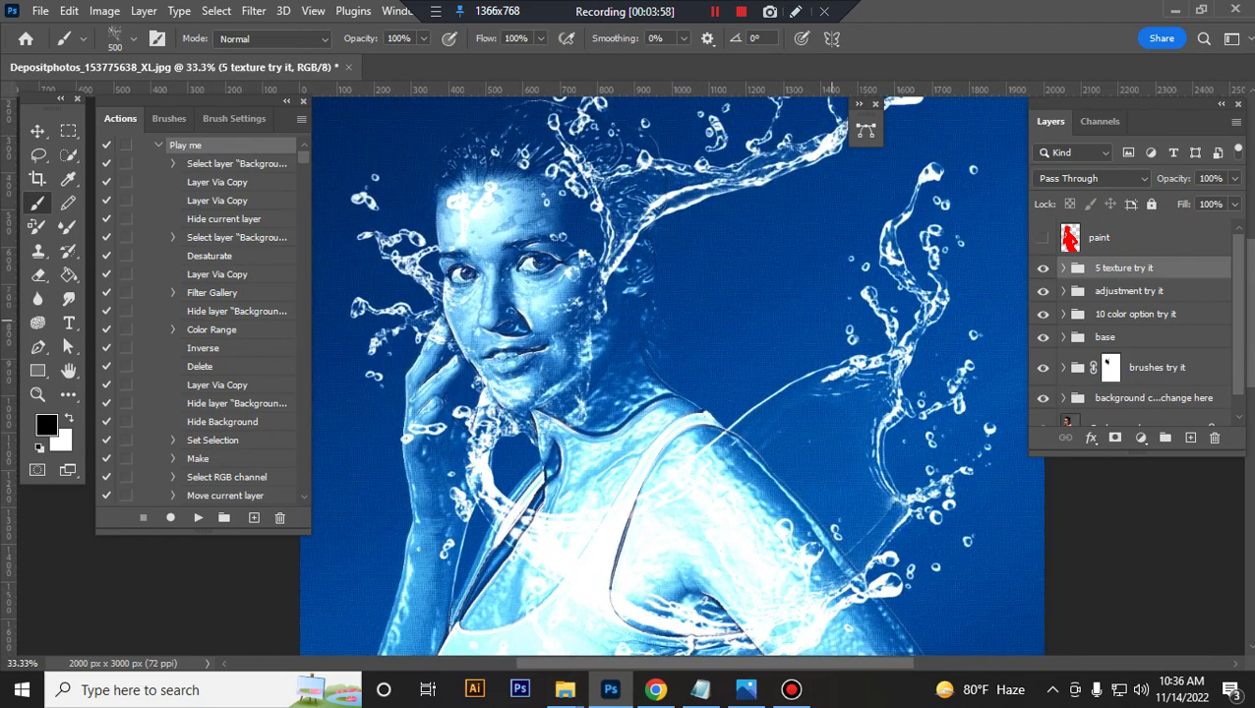
{"action": "key", "text": "ctrl+plus"}
{"action": "left_click", "coordinate": [1043, 268]}
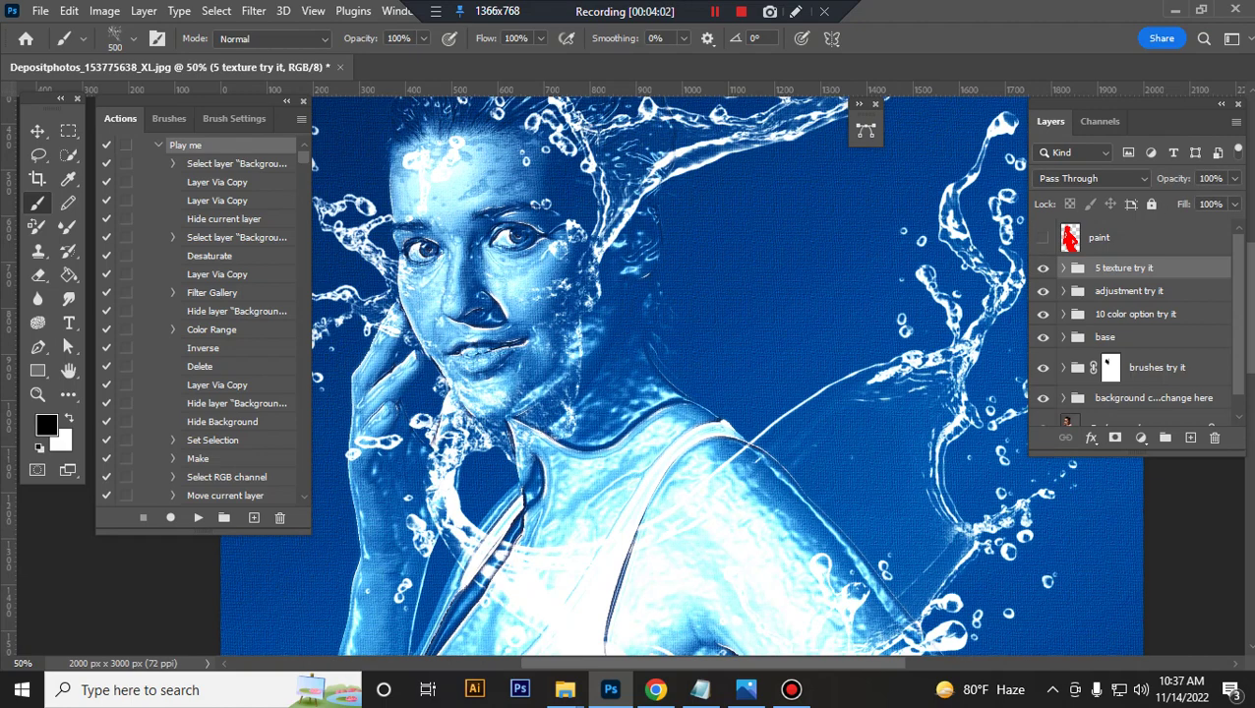
{"action": "left_click", "coordinate": [1063, 268]}
{"action": "scroll", "coordinate": [1132, 335], "scroll_direction": "down", "scroll_amount": 3}
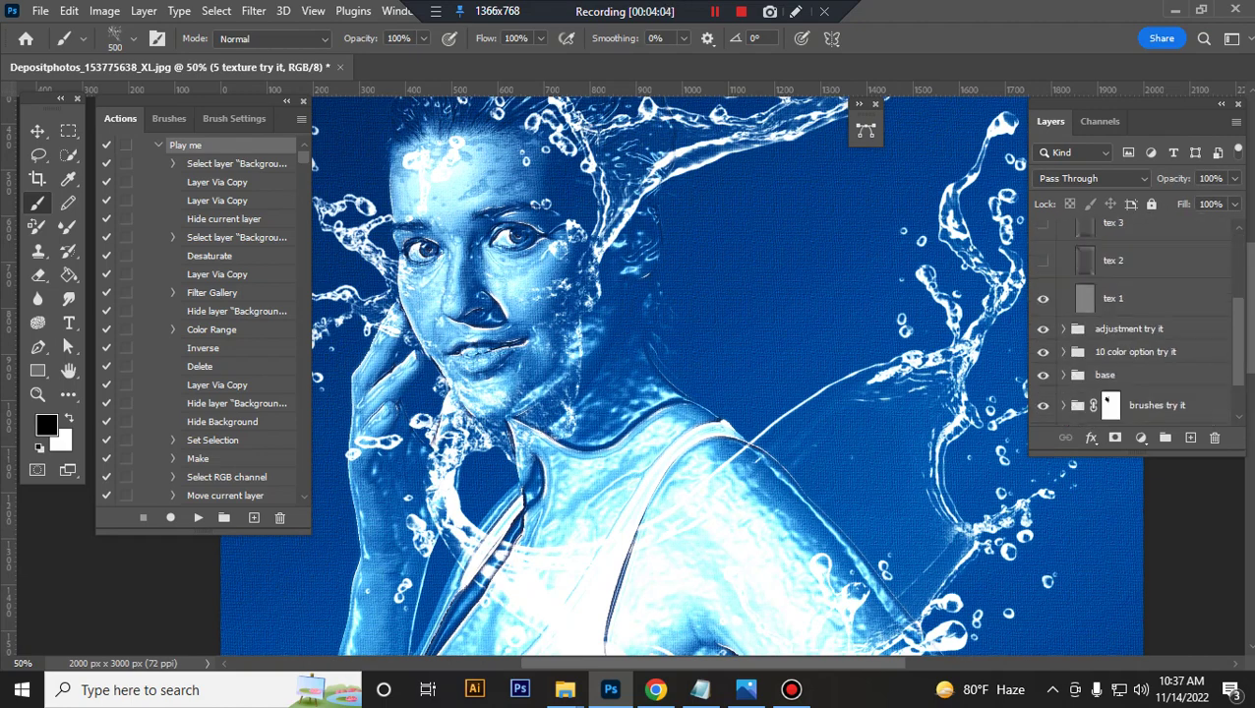
{"action": "left_click", "coordinate": [1043, 298]}
{"action": "left_click", "coordinate": [1043, 261]}
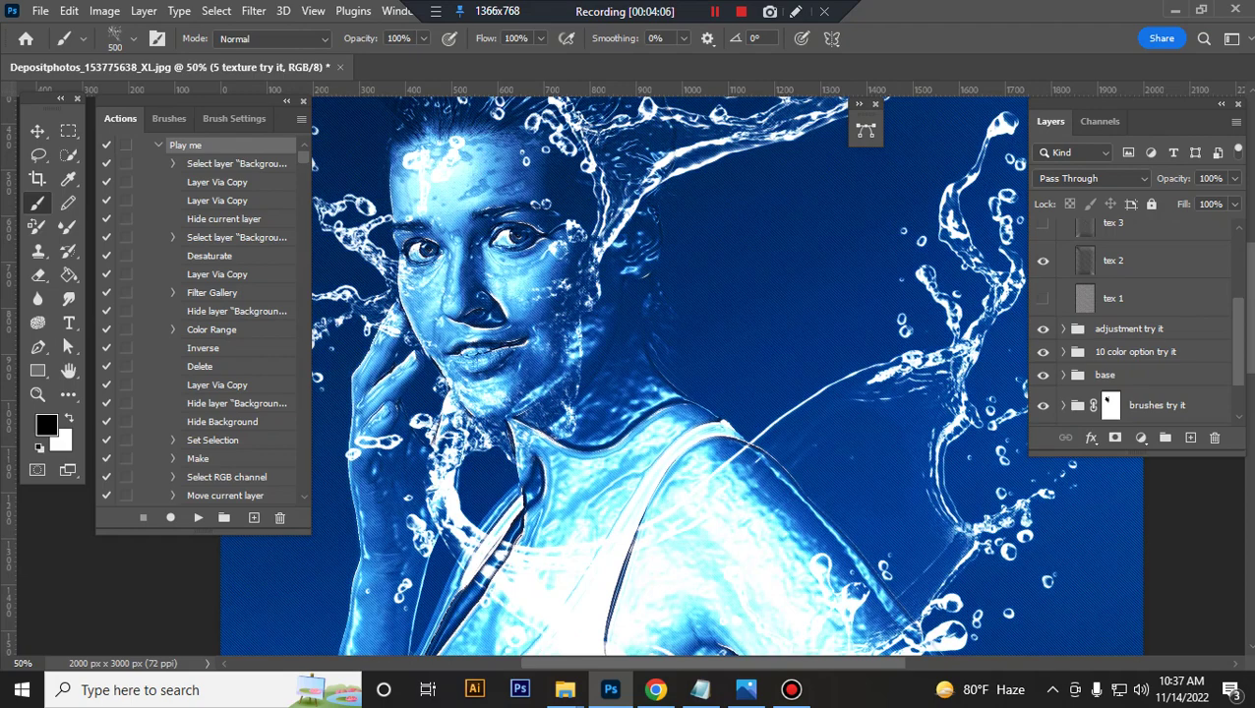
{"action": "left_click", "coordinate": [1043, 261]}
{"action": "scroll", "coordinate": [1131, 315], "scroll_direction": "up", "scroll_amount": 2}
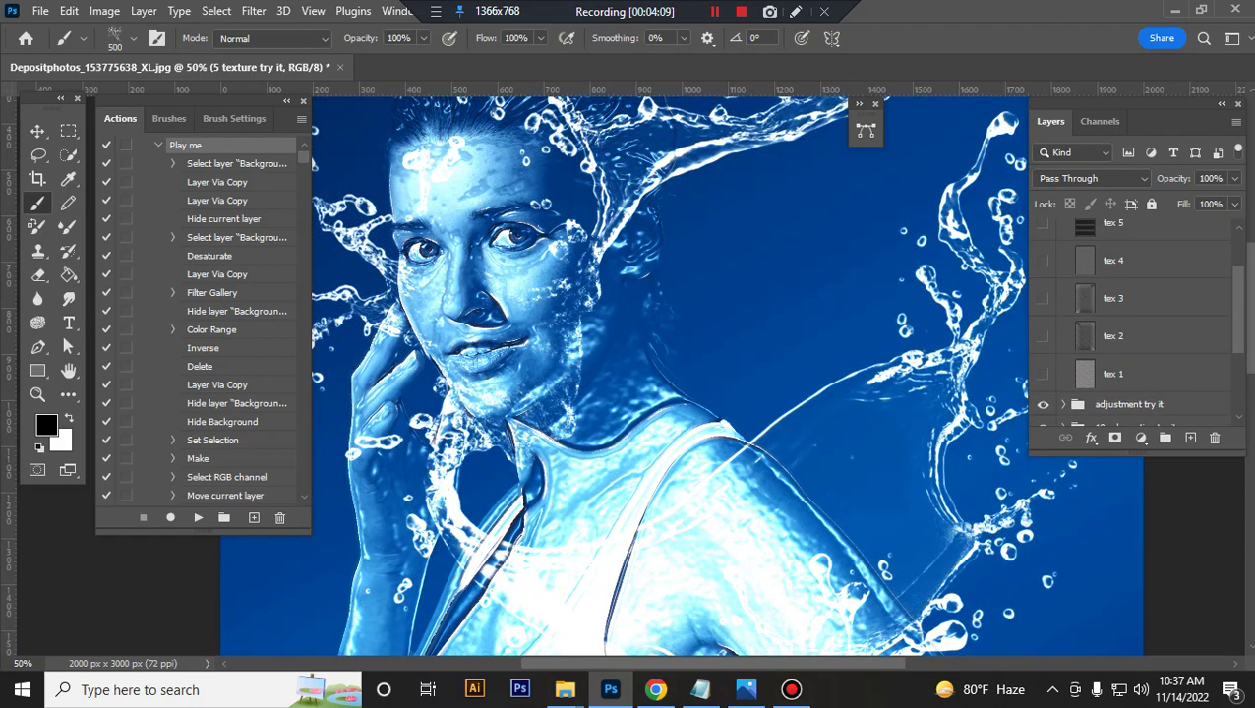
{"action": "left_click", "coordinate": [1043, 298]}
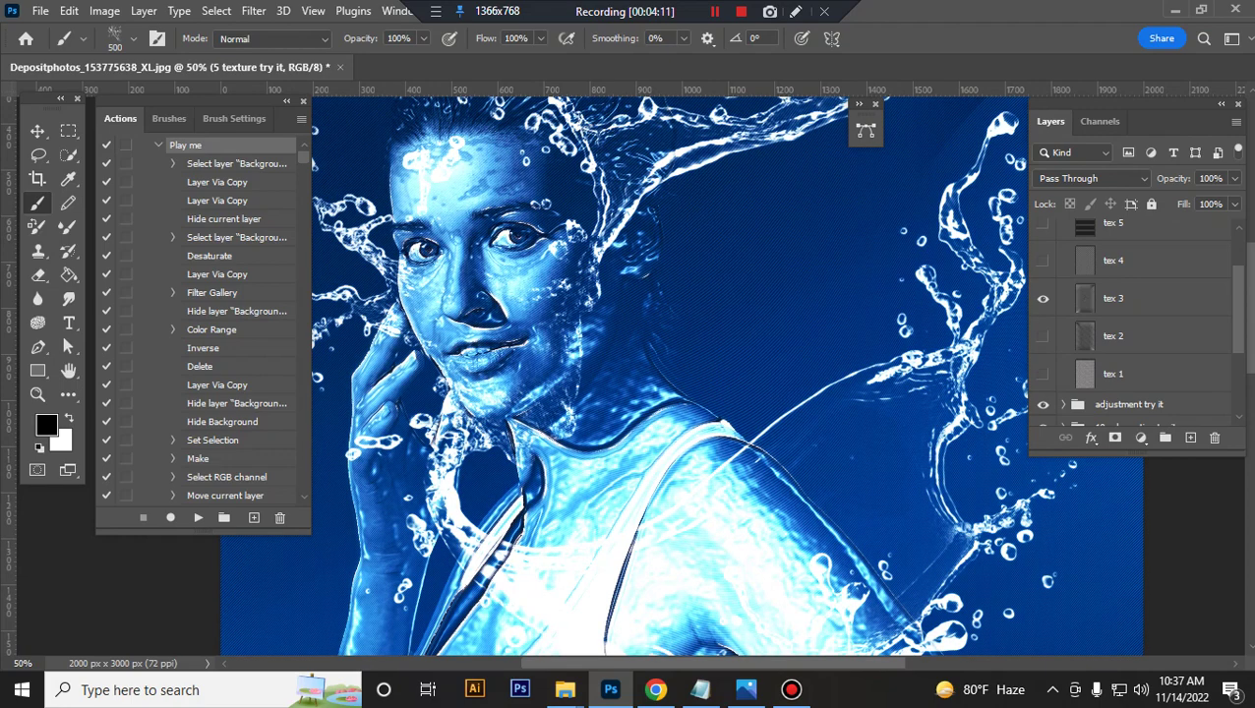
{"action": "key", "text": "ctrl+plus"}
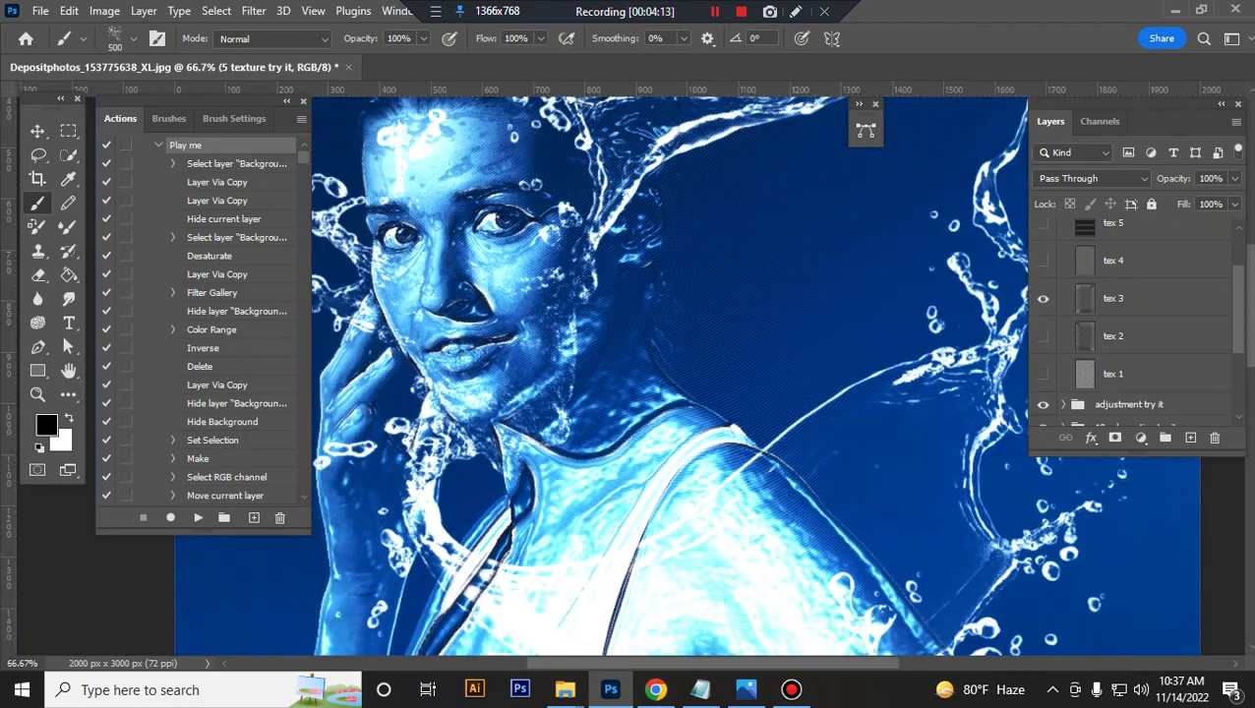
{"action": "key", "text": "ctrl+minus"}
{"action": "key", "text": "ctrl+minus"}
{"action": "key", "text": "ctrl+minus"}
{"action": "left_click", "coordinate": [1043, 298]}
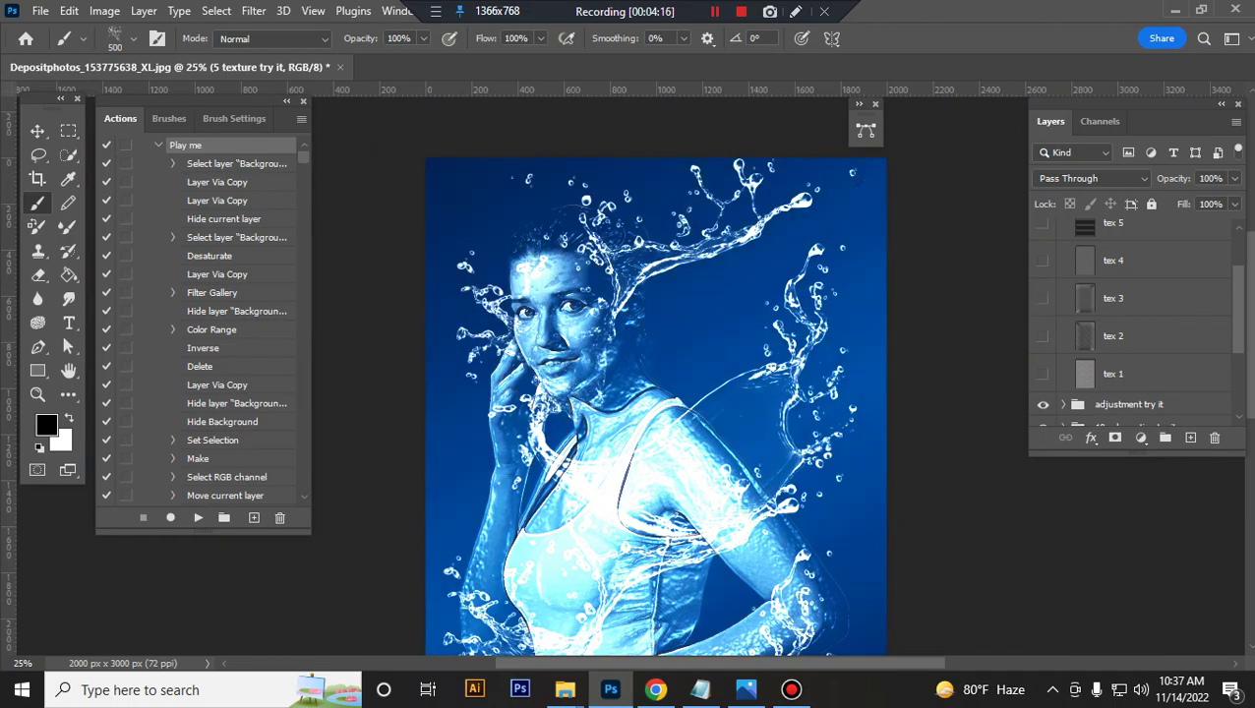
{"action": "left_click", "coordinate": [1043, 260]}
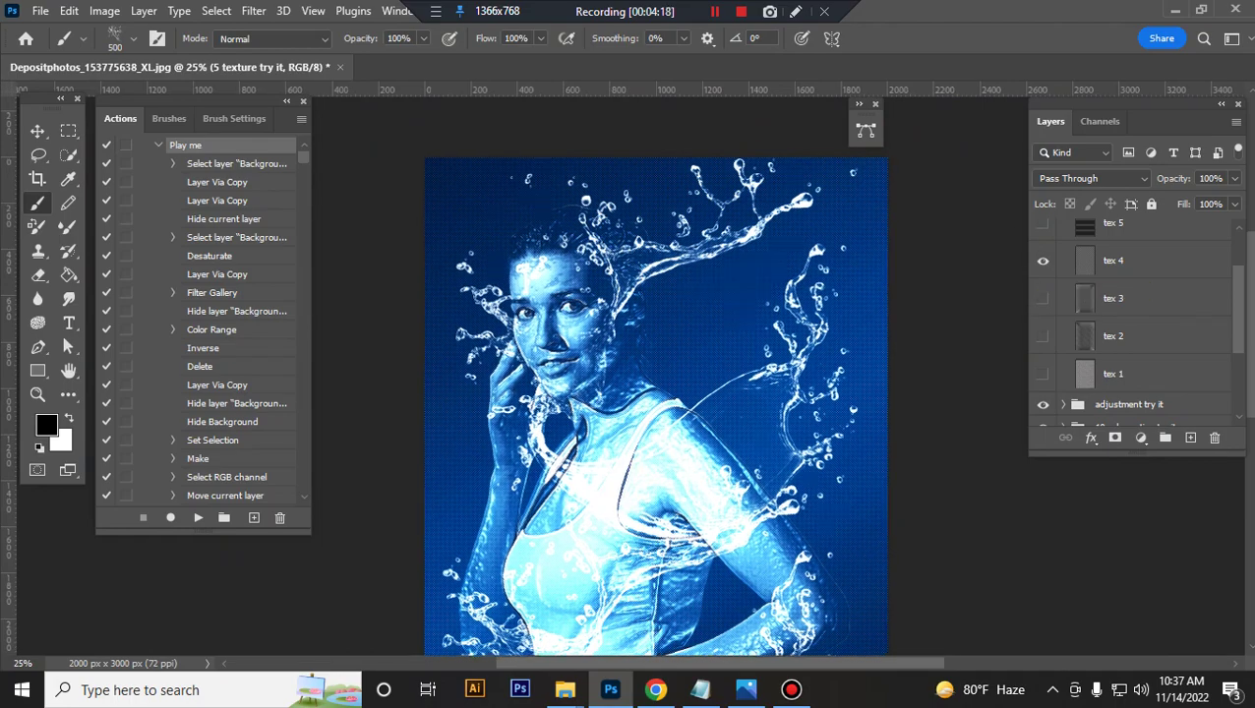
{"action": "key", "text": "ctrl+plus"}
{"action": "key", "text": "ctrl+plus"}
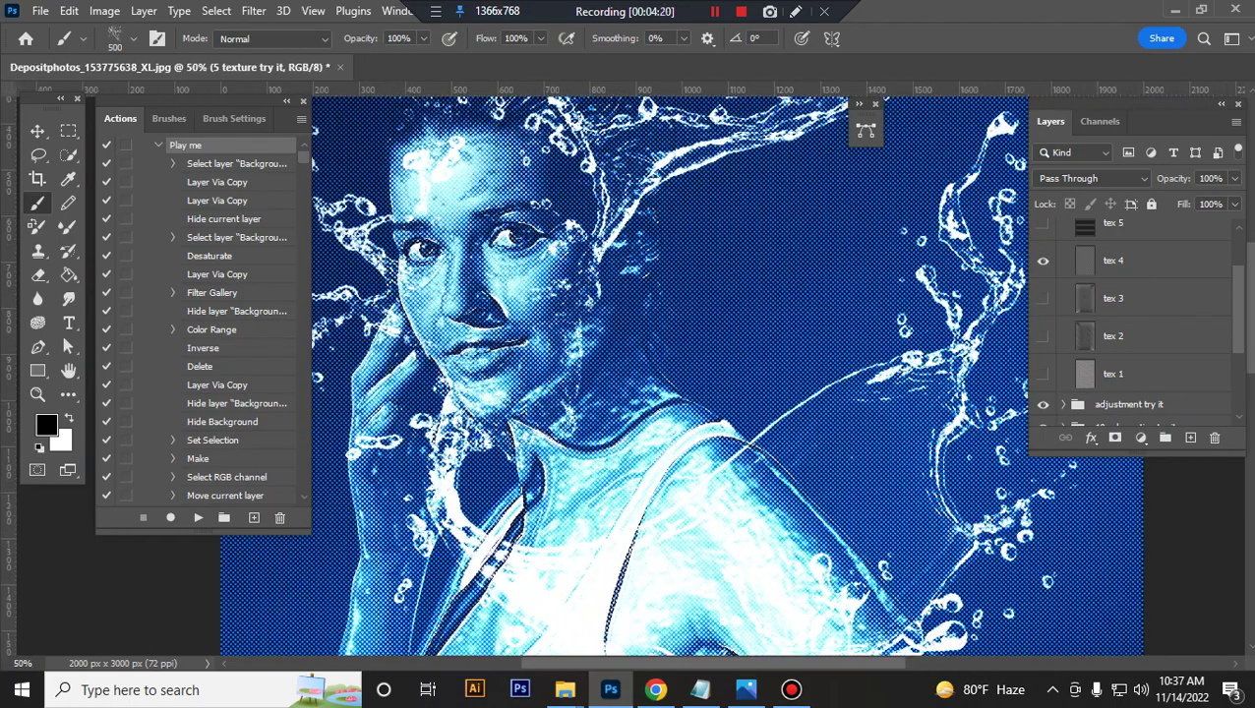
{"action": "key", "text": "ctrl+minus"}
{"action": "left_click", "coordinate": [1043, 261]}
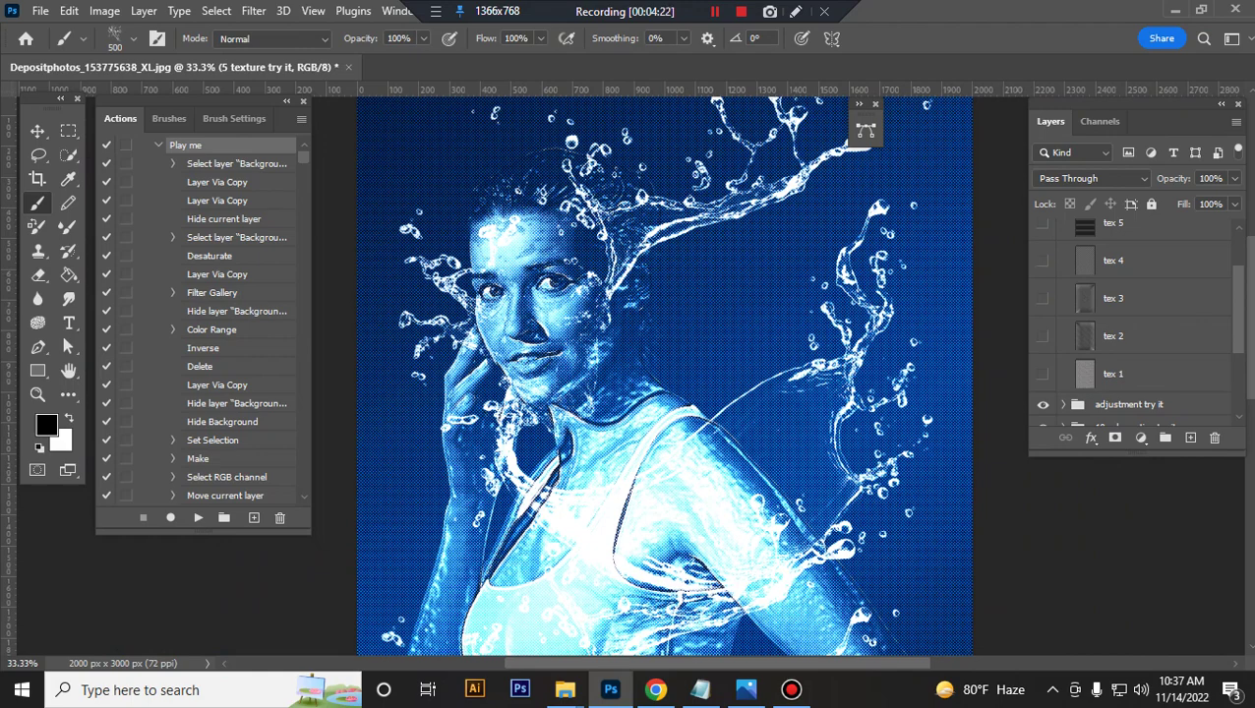
{"action": "left_click", "coordinate": [1043, 223]}
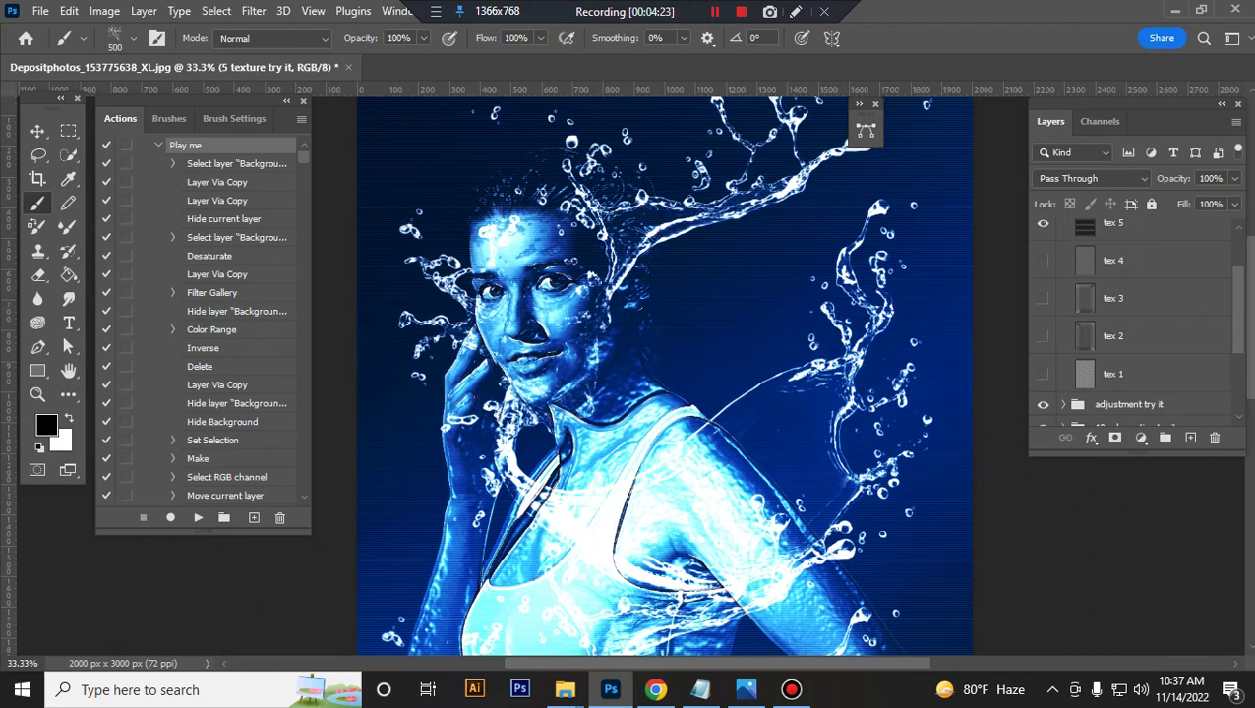
{"action": "key", "text": "ctrl+plus"}
{"action": "key", "text": "ctrl+minus"}
{"action": "key", "text": "ctrl+minus"}
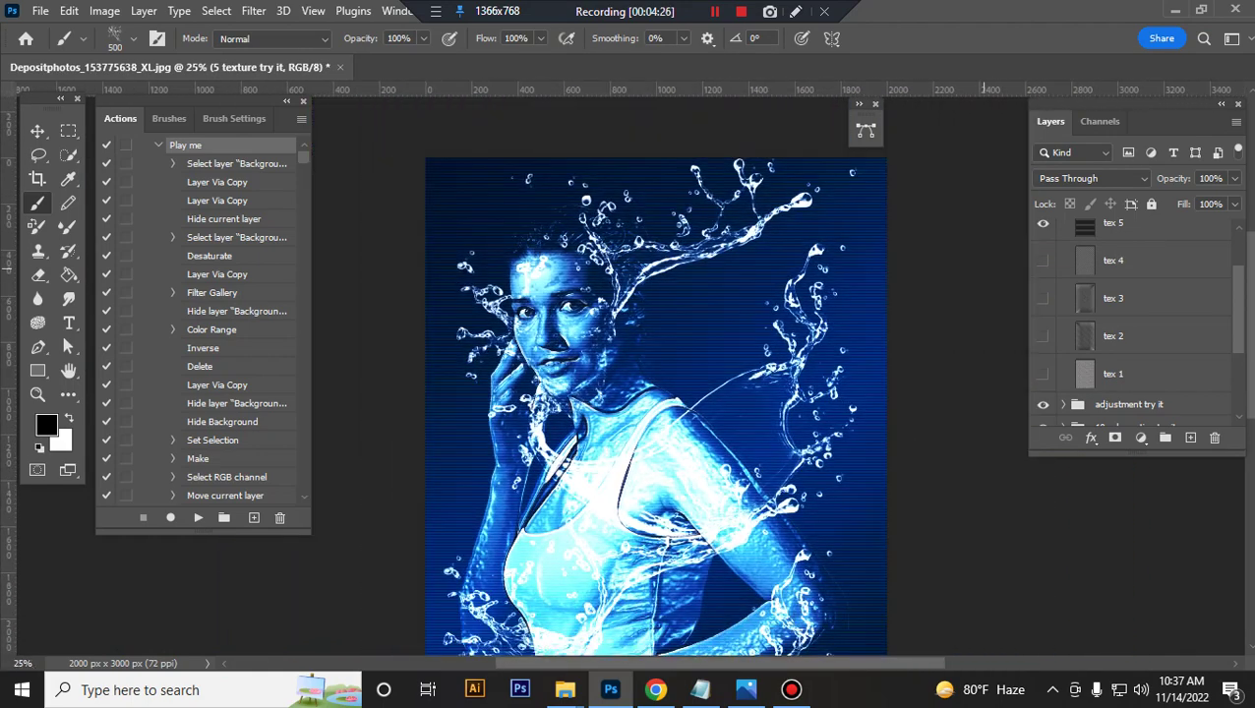
{"action": "left_click", "coordinate": [1043, 223]}
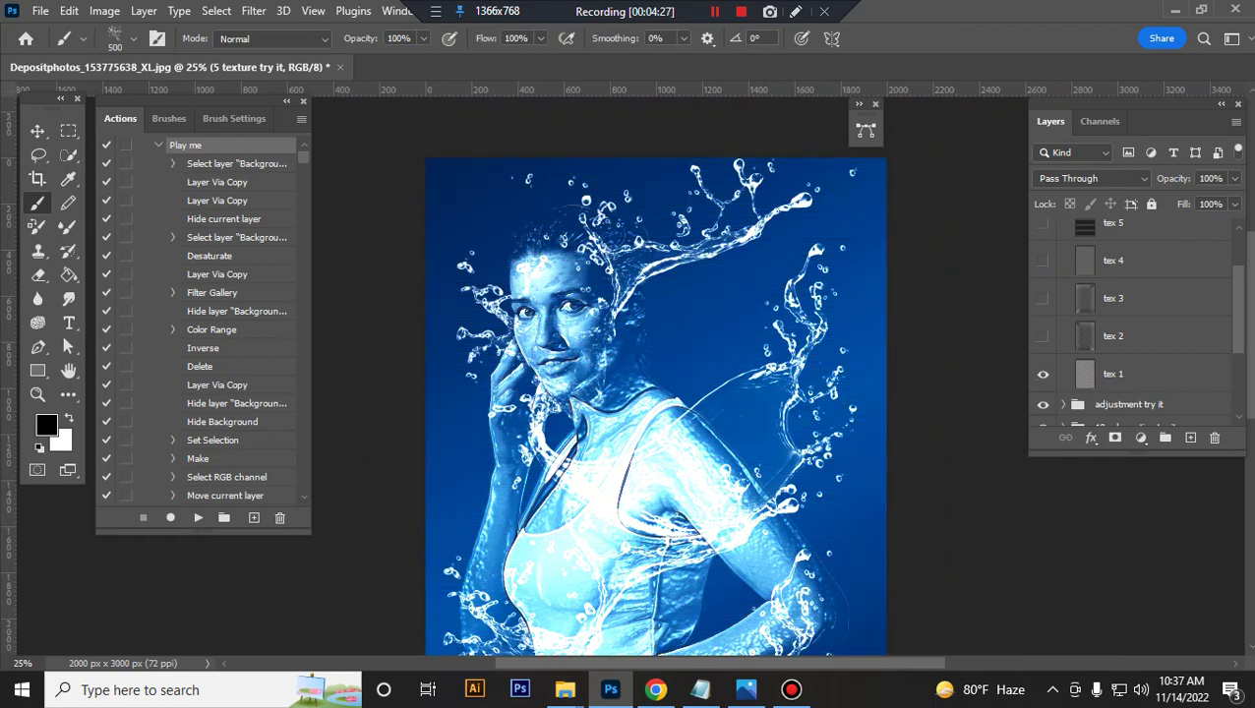
{"action": "scroll", "coordinate": [1139, 322], "scroll_direction": "up", "scroll_amount": 2}
{"action": "left_click", "coordinate": [1064, 267]}
{"action": "left_click", "coordinate": [1043, 268]}
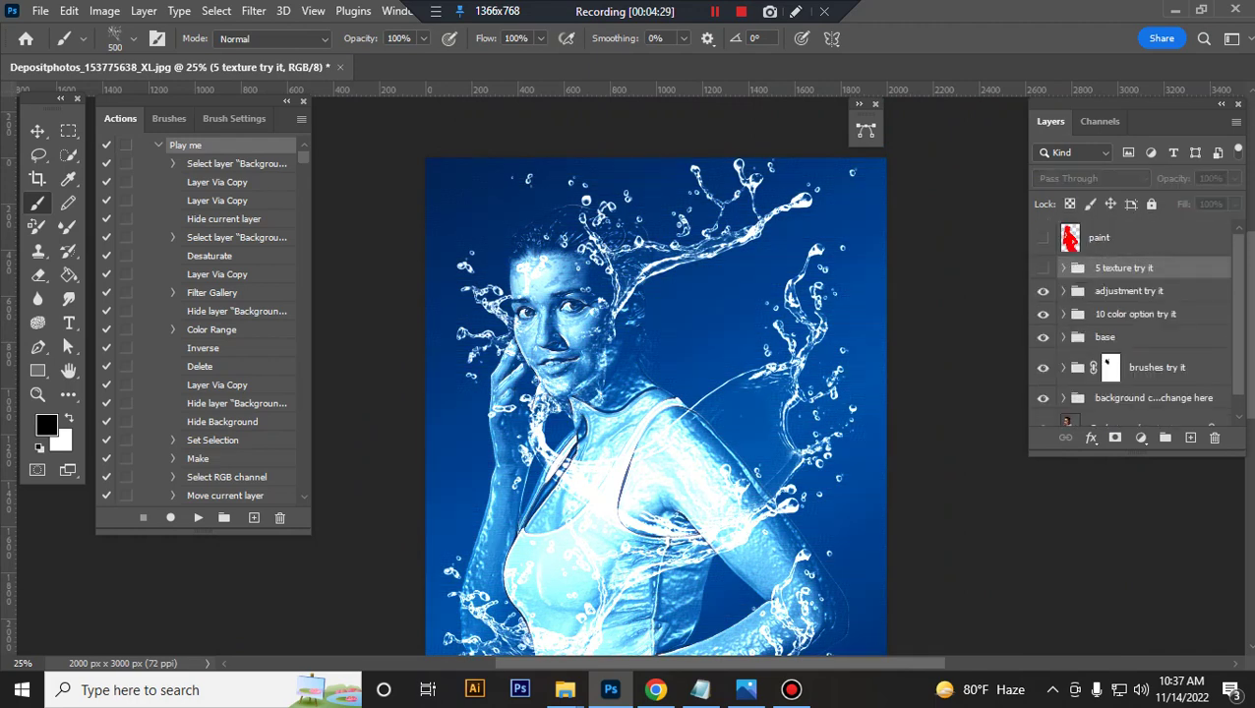
Expand the 'adjustment try it' group to reveal the Selective Color 1 layer.
{"action": "left_click", "coordinate": [1132, 291]}
{"action": "key", "text": "ctrl+plus"}
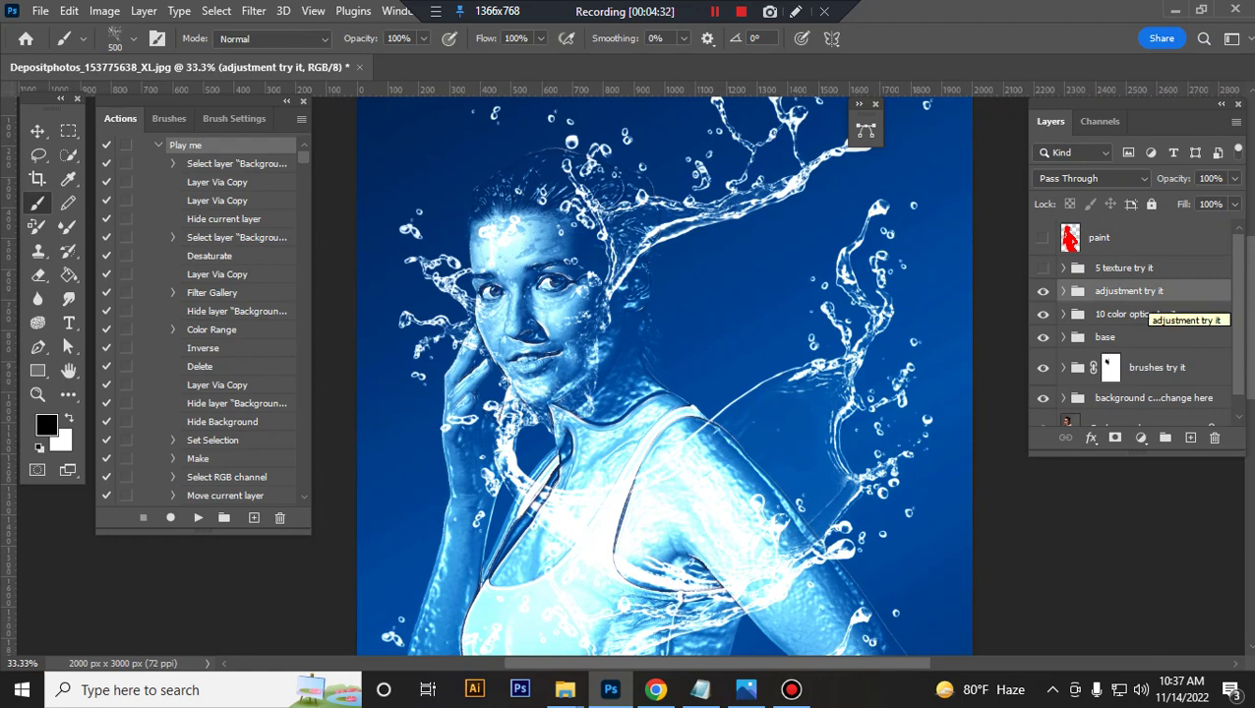
{"action": "left_click", "coordinate": [1064, 291]}
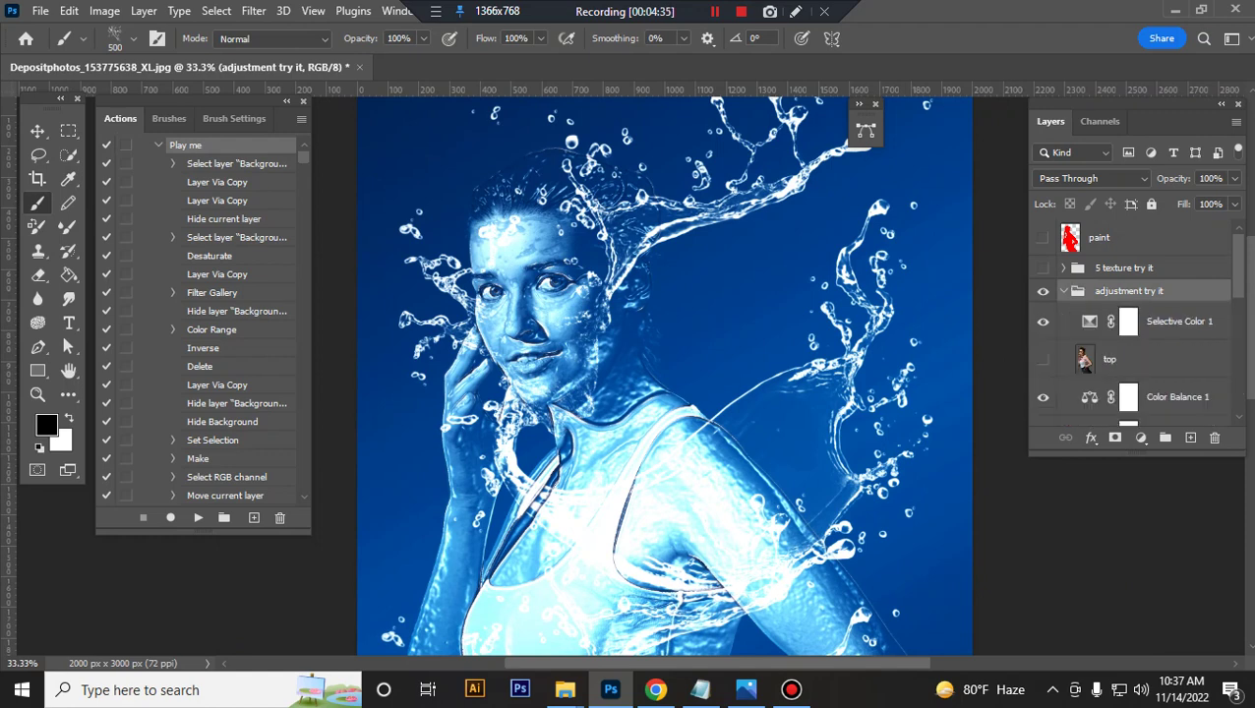
{"action": "scroll", "coordinate": [1136, 324], "scroll_direction": "down", "scroll_amount": 1}
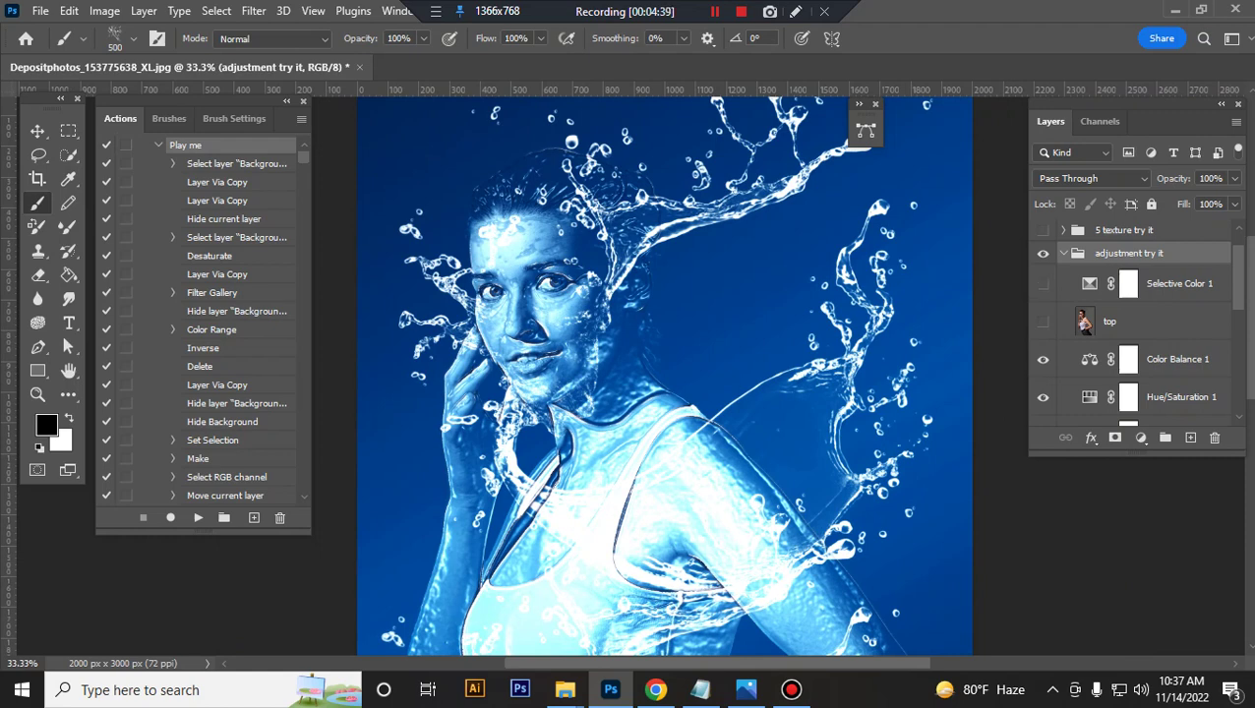
Open Selective Color 1 and add slightly more black to the Blacks and Neutrals ranges.
{"action": "double_click", "coordinate": [1090, 283]}
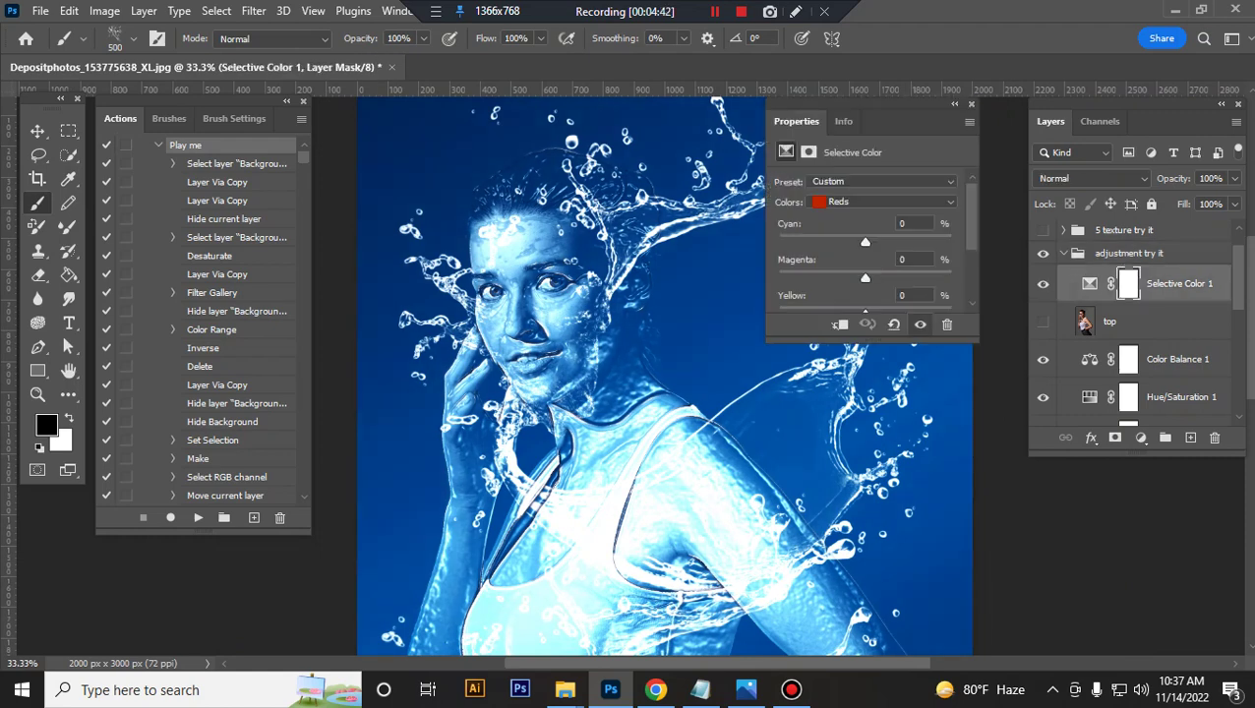
{"action": "left_click", "coordinate": [885, 202]}
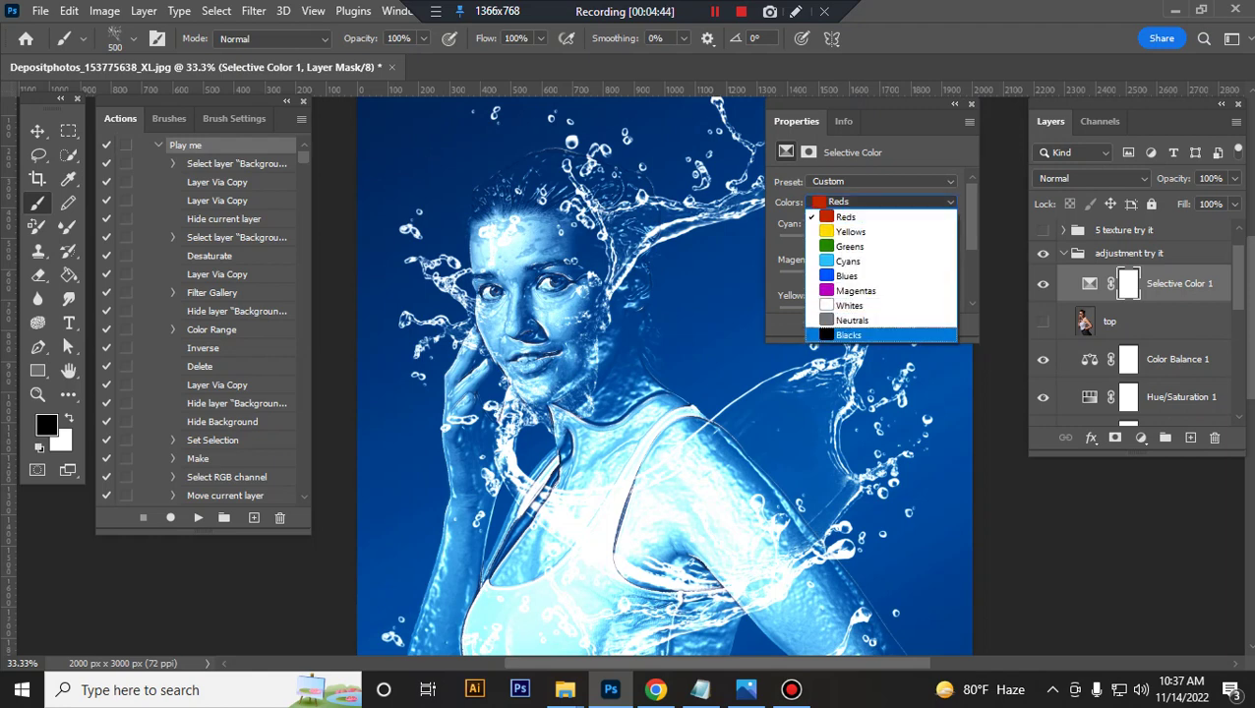
{"action": "left_click", "coordinate": [846, 339]}
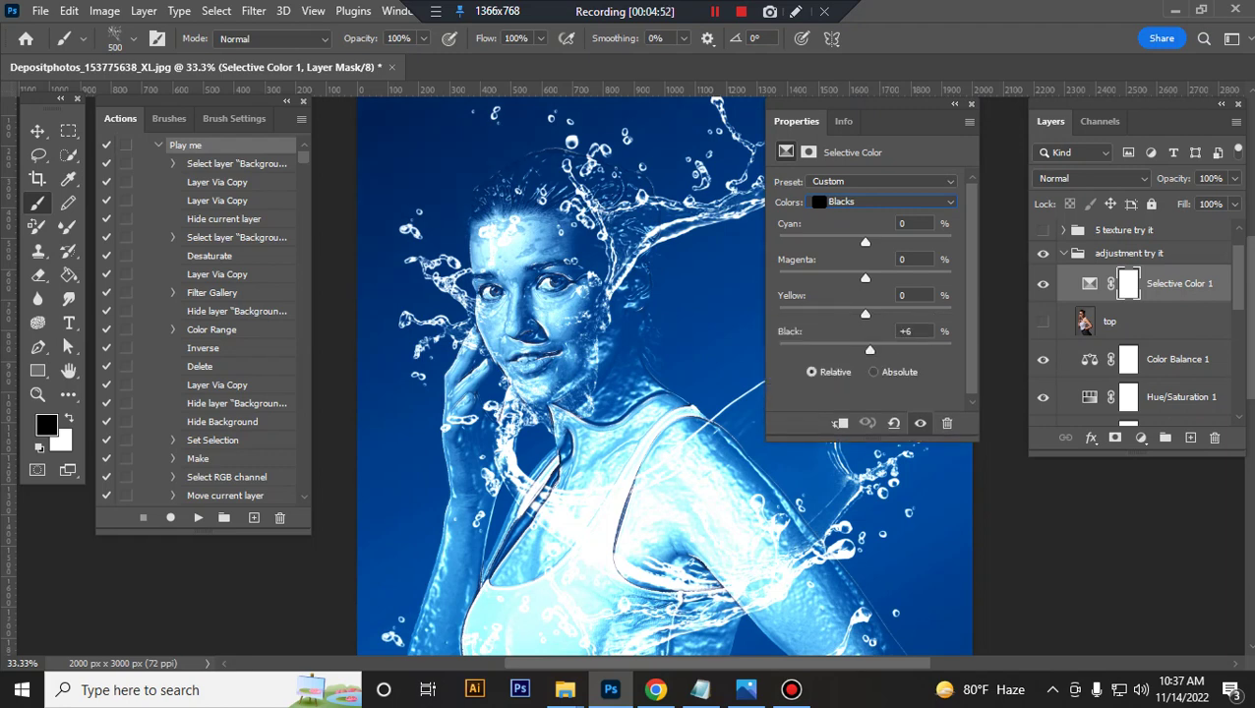
{"action": "mouse_move", "coordinate": [864, 350]}
{"action": "left_mouse_down"}
{"action": "mouse_move", "coordinate": [879, 349]}
{"action": "mouse_move", "coordinate": [869, 349]}
{"action": "left_mouse_up"}
{"action": "left_click", "coordinate": [883, 202]}
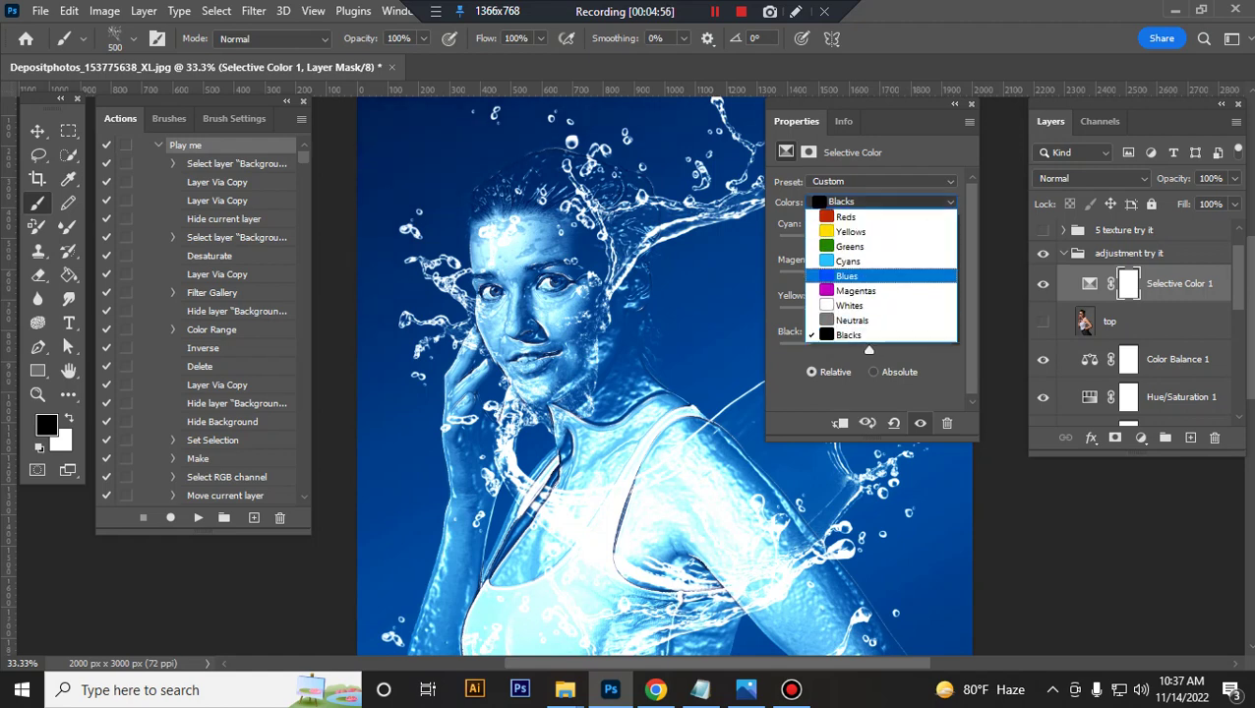
{"action": "left_click", "coordinate": [842, 321]}
{"action": "left_click_drag", "start_coordinate": [870, 350], "coordinate": [872, 349]}
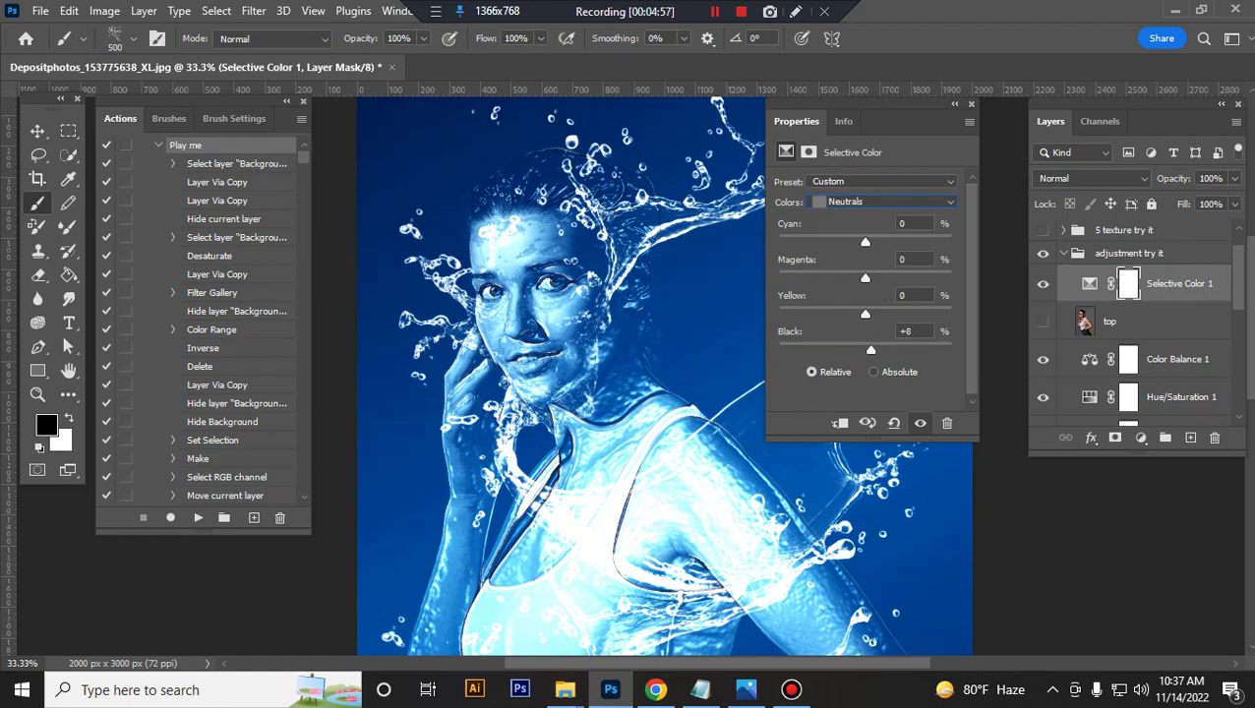
Set Selective Color's Whites range Black value to -27%.
{"action": "left_click", "coordinate": [883, 202]}
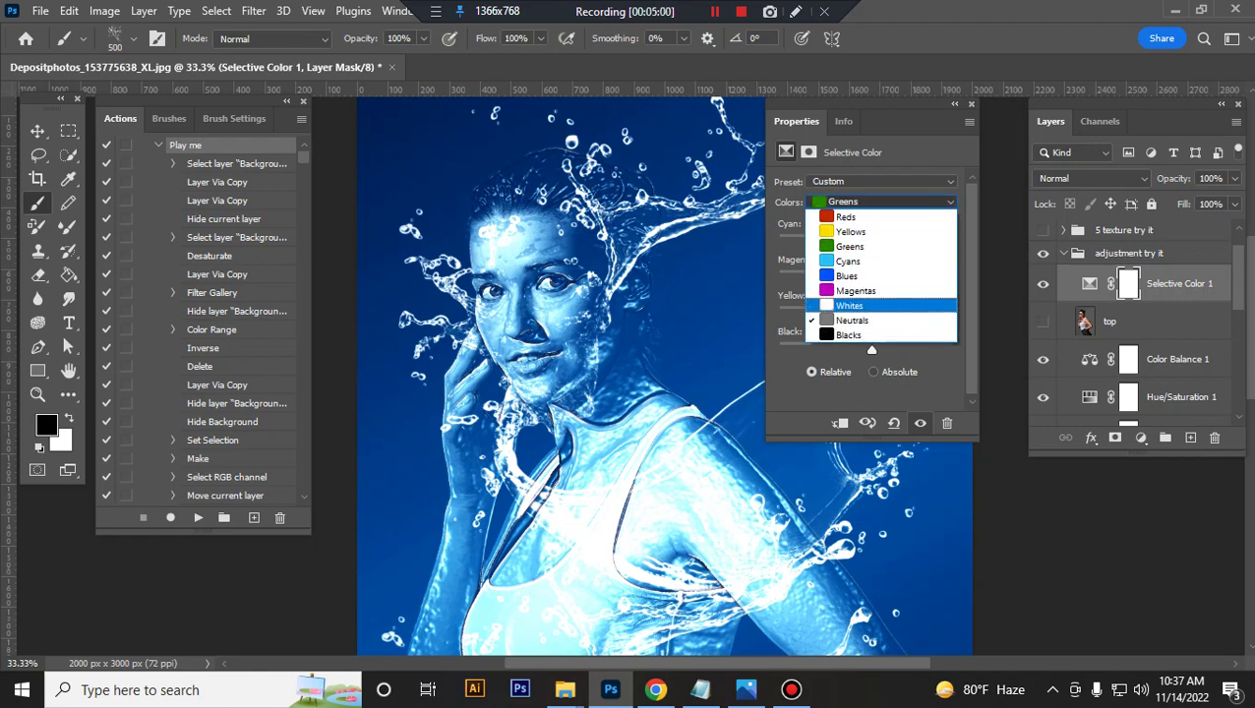
{"action": "left_click", "coordinate": [842, 303]}
{"action": "left_click_drag", "start_coordinate": [850, 351], "coordinate": [841, 350]}
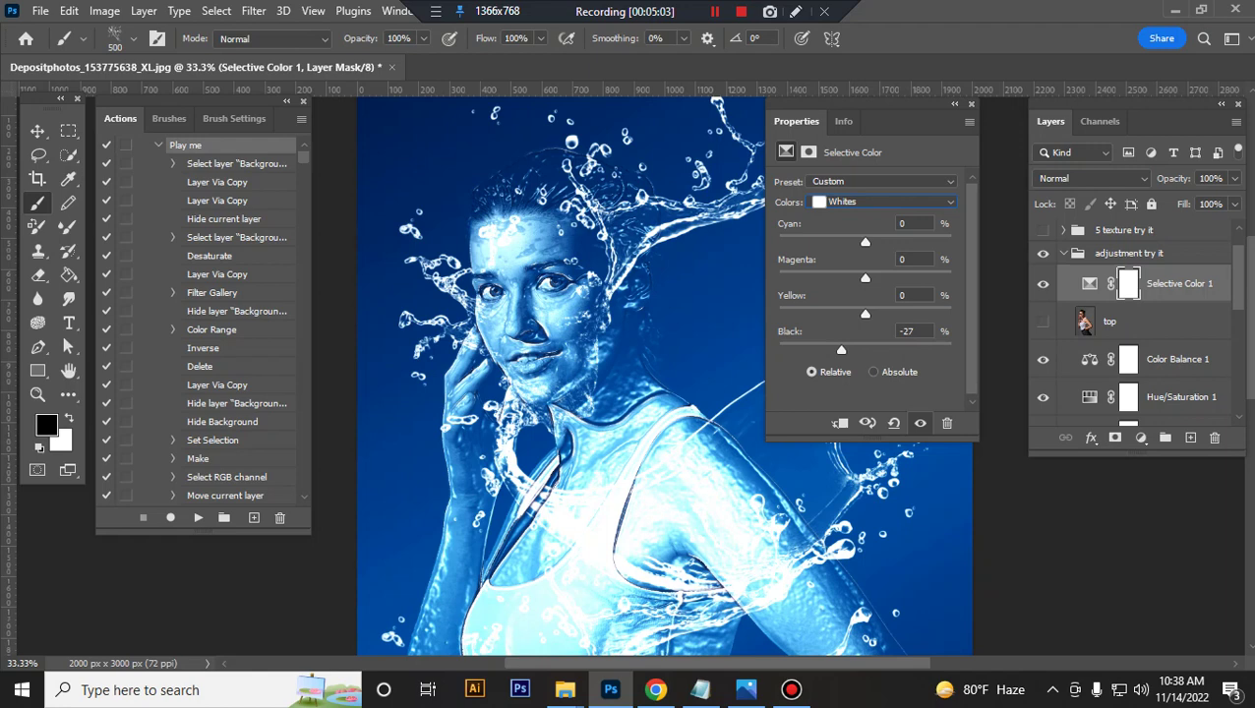
{"action": "scroll", "coordinate": [1131, 315], "scroll_direction": "down", "scroll_amount": 1}
{"action": "scroll", "coordinate": [1132, 315], "scroll_direction": "down", "scroll_amount": 1}
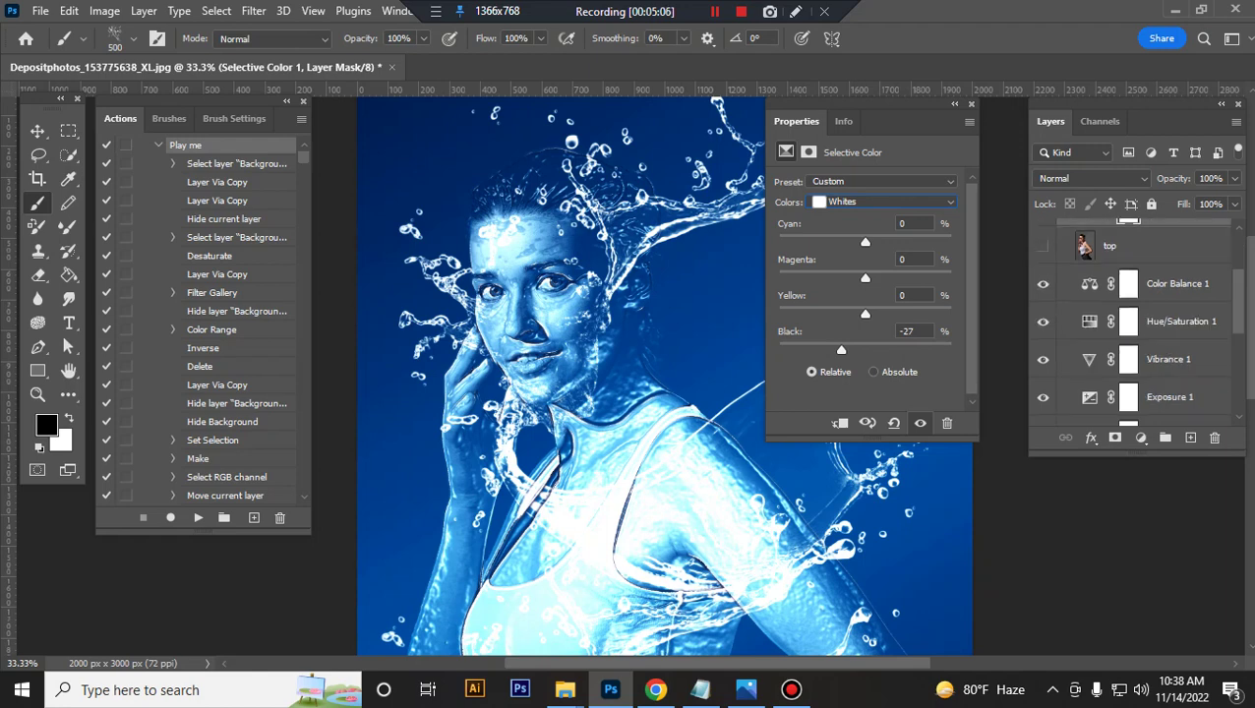
{"action": "scroll", "coordinate": [1131, 315], "scroll_direction": "down", "scroll_amount": 1}
Raise Vibrance 1 to +20.
{"action": "left_click", "coordinate": [1128, 321]}
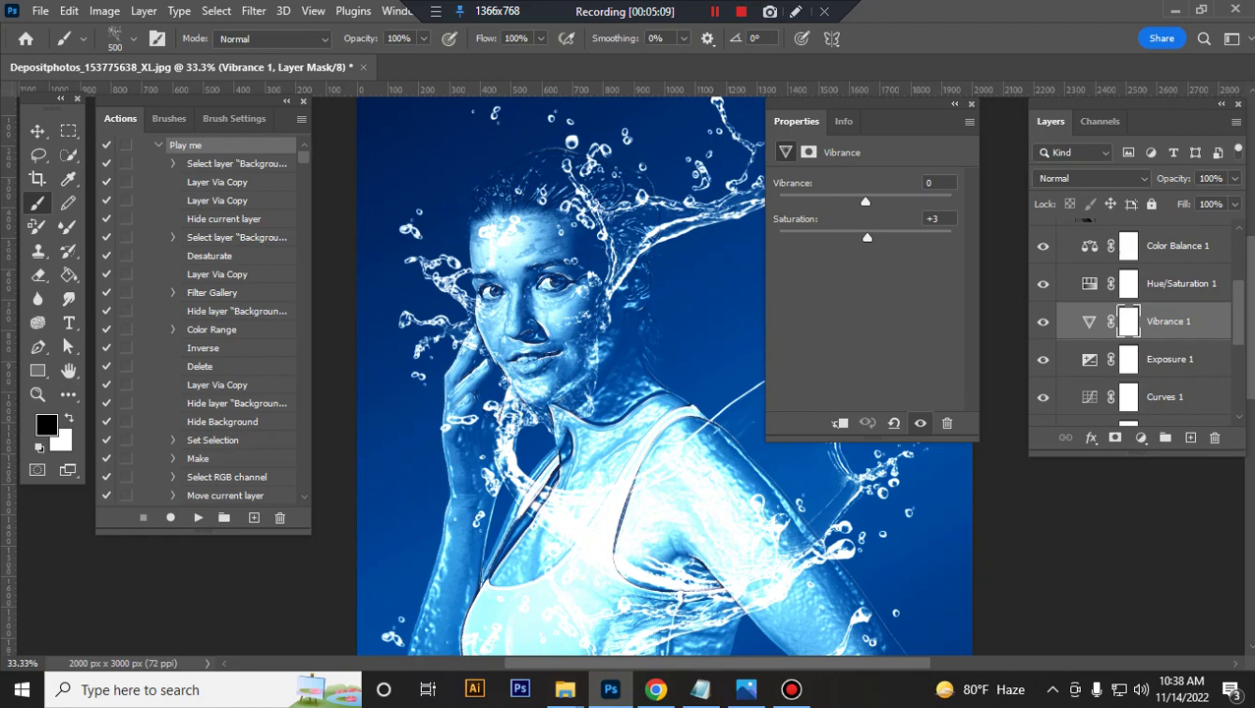
{"action": "left_click_drag", "start_coordinate": [865, 201], "coordinate": [881, 201]}
{"action": "scroll", "coordinate": [1141, 325], "scroll_direction": "down", "scroll_amount": 1}
{"action": "scroll", "coordinate": [1141, 325], "scroll_direction": "down", "scroll_amount": 1}
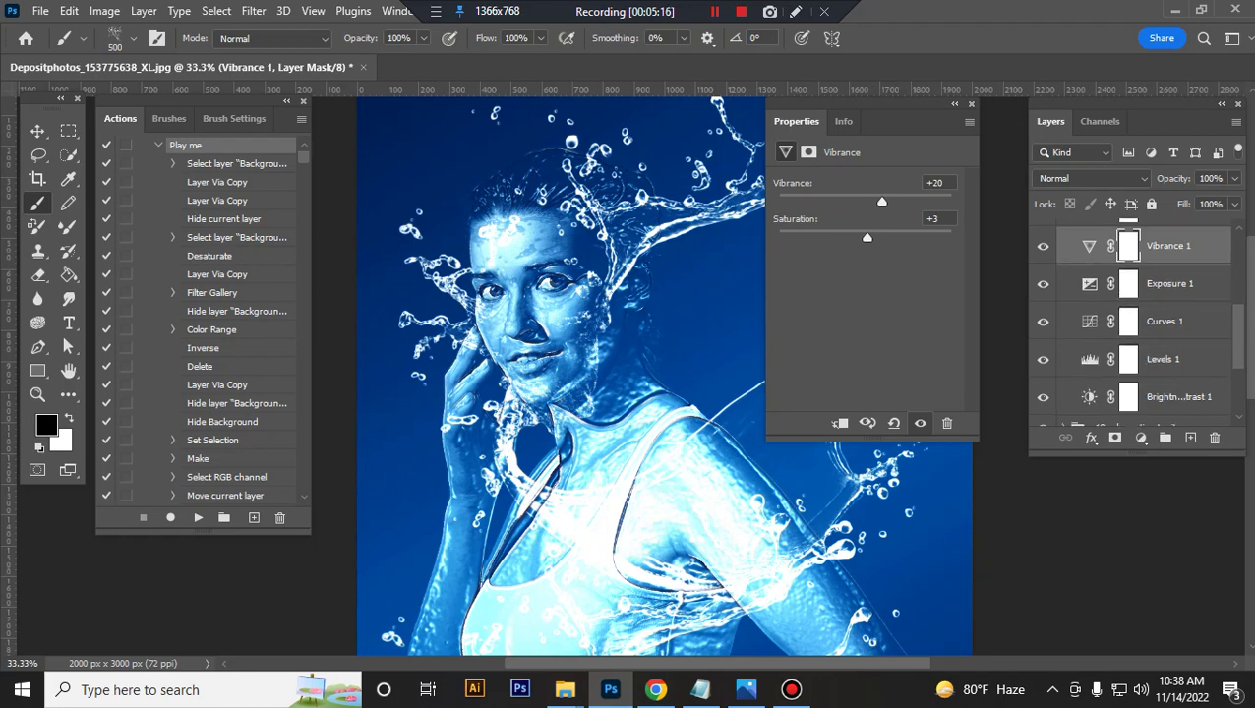
Set Levels 1 inputs to 5, 0.92 and 235.
{"action": "left_click", "coordinate": [1163, 359]}
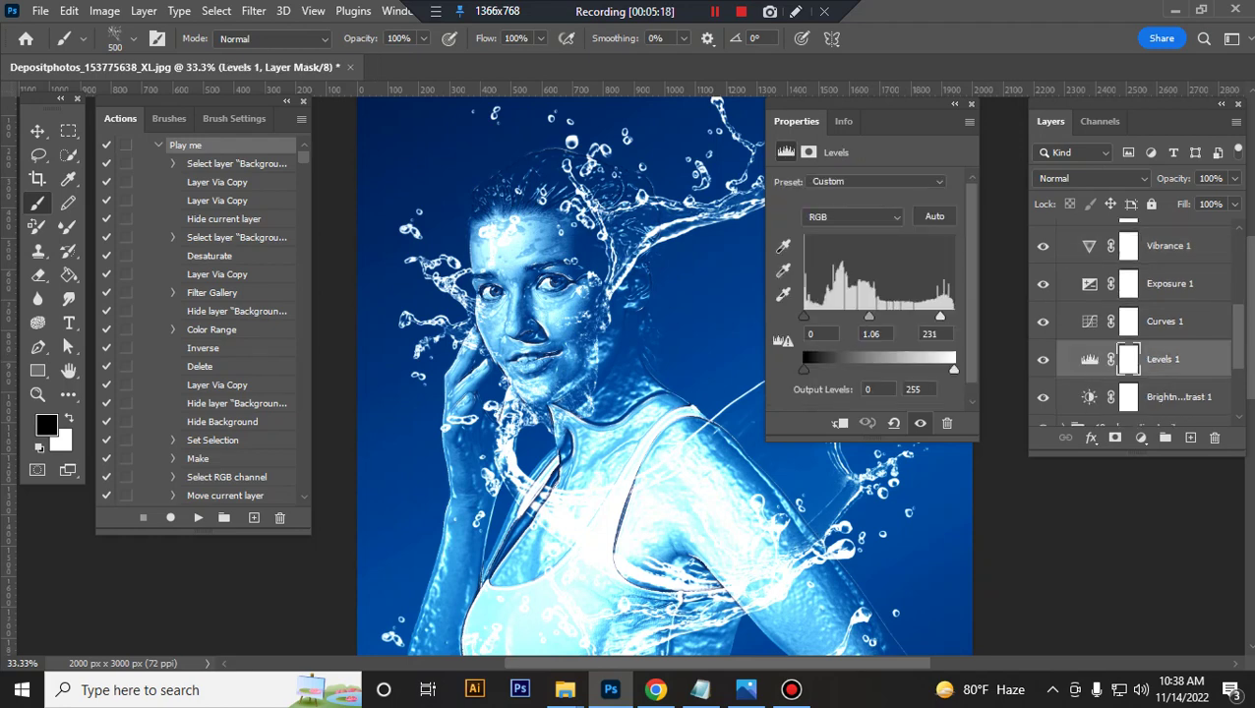
{"action": "left_click_drag", "start_coordinate": [940, 316], "coordinate": [807, 315]}
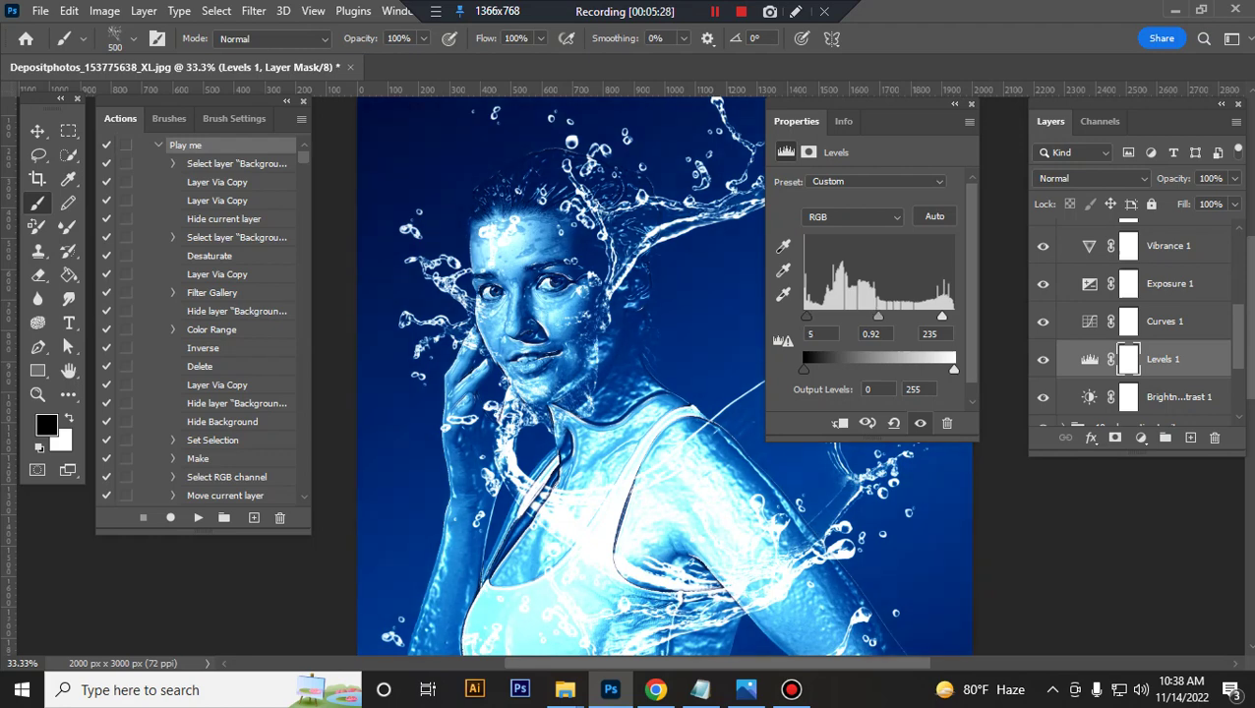
{"action": "scroll", "coordinate": [1132, 325], "scroll_direction": "down", "scroll_amount": 2}
Set Brightness/Contrast 1 to brightness 12 and contrast 29.
{"action": "left_click", "coordinate": [1170, 321]}
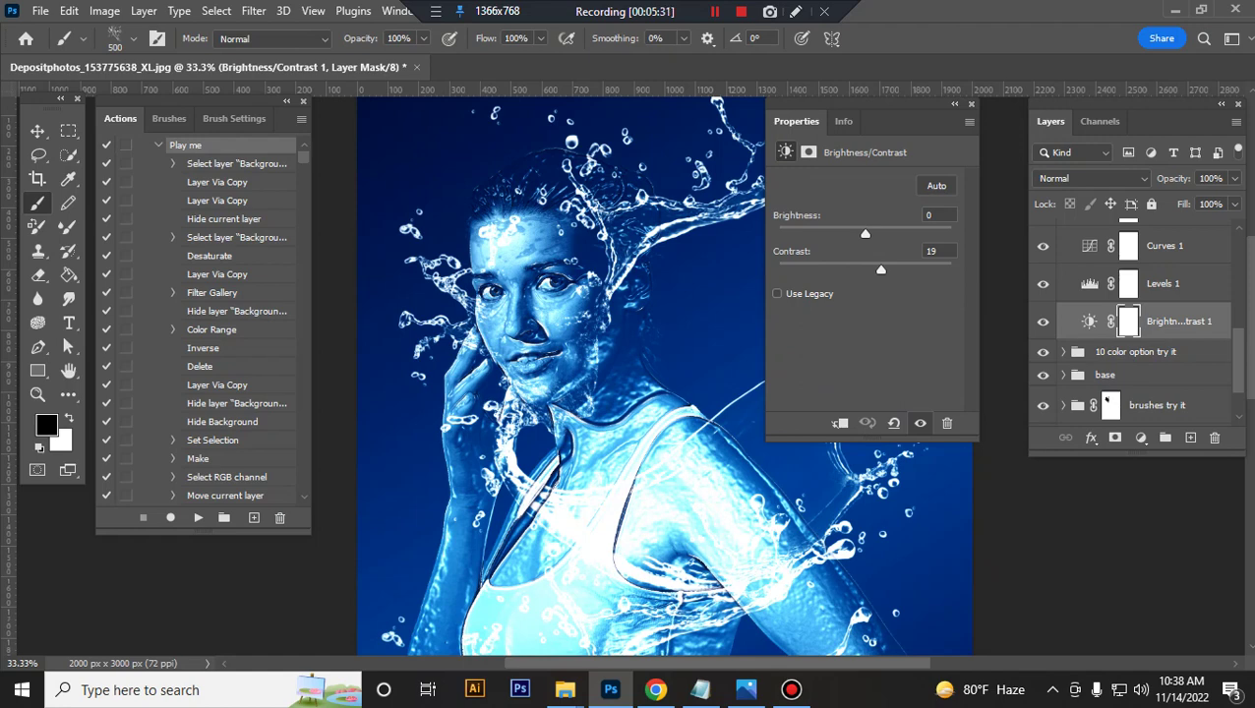
{"action": "left_click_drag", "start_coordinate": [881, 269], "coordinate": [872, 233]}
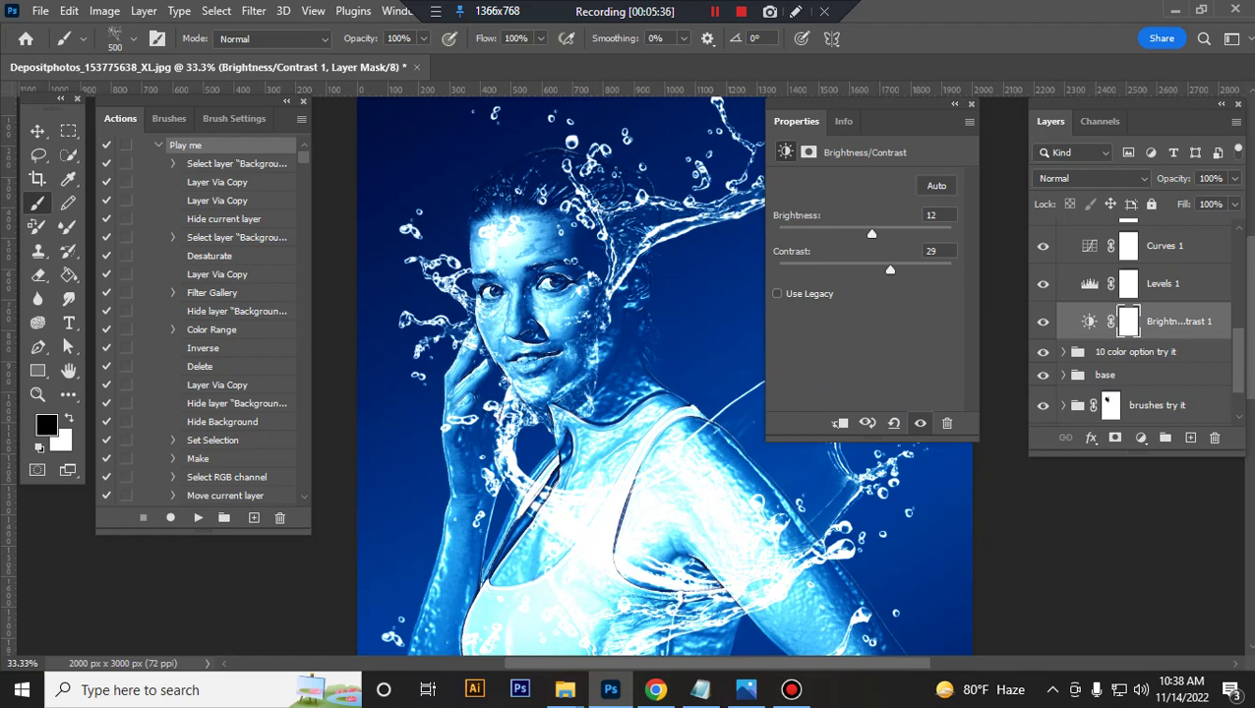
{"action": "left_click", "coordinate": [955, 103]}
{"action": "scroll", "coordinate": [1131, 325], "scroll_direction": "up", "scroll_amount": 3}
{"action": "scroll", "coordinate": [1132, 325], "scroll_direction": "up", "scroll_amount": 3}
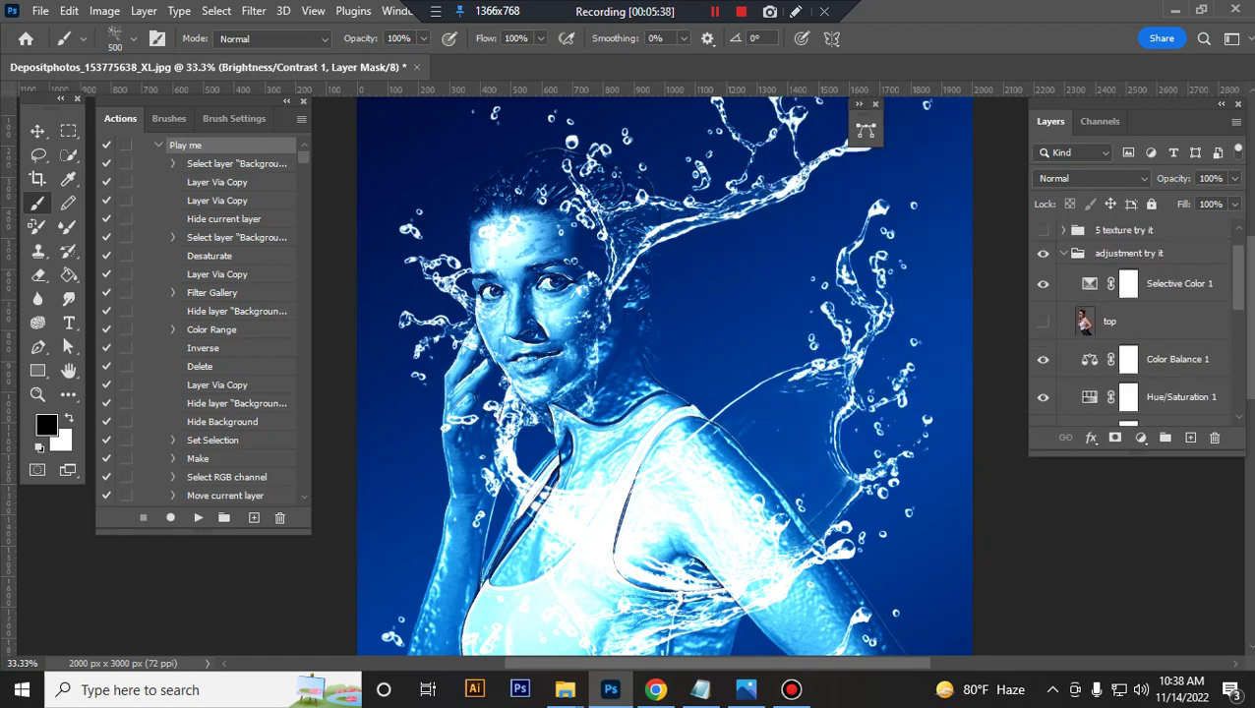
{"action": "left_click", "coordinate": [1063, 253]}
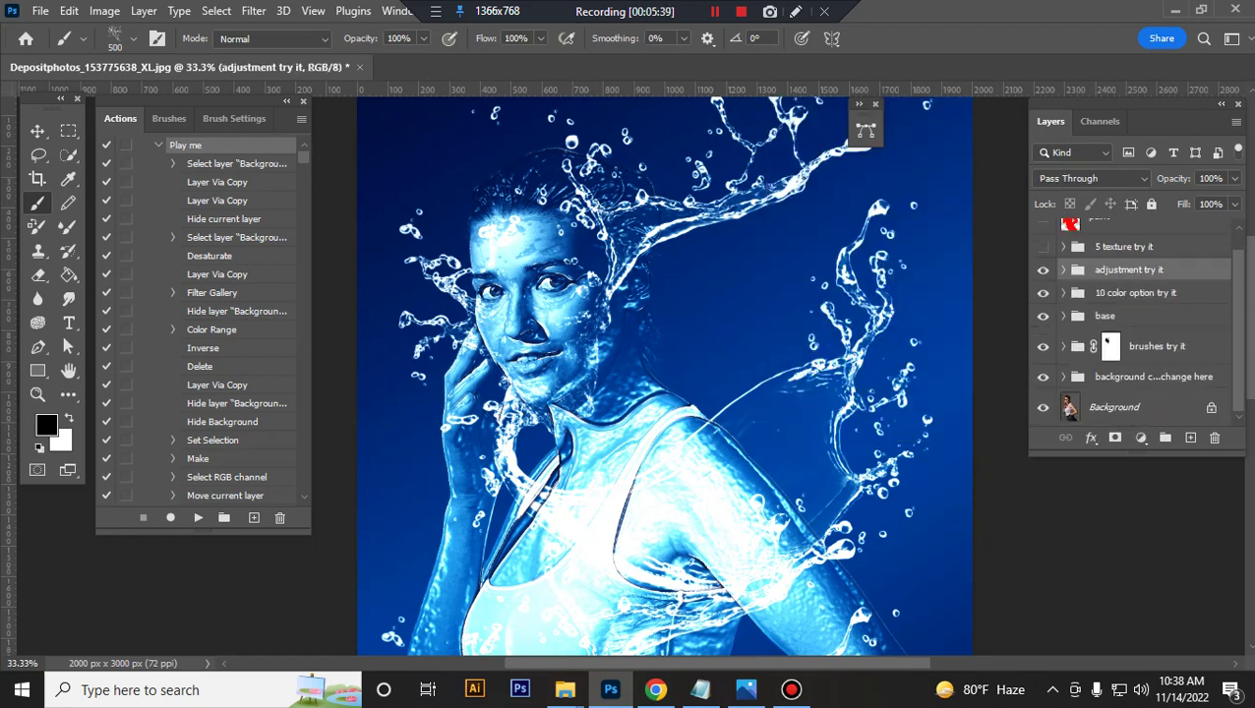
{"action": "key", "text": "alt+bracketleft"}
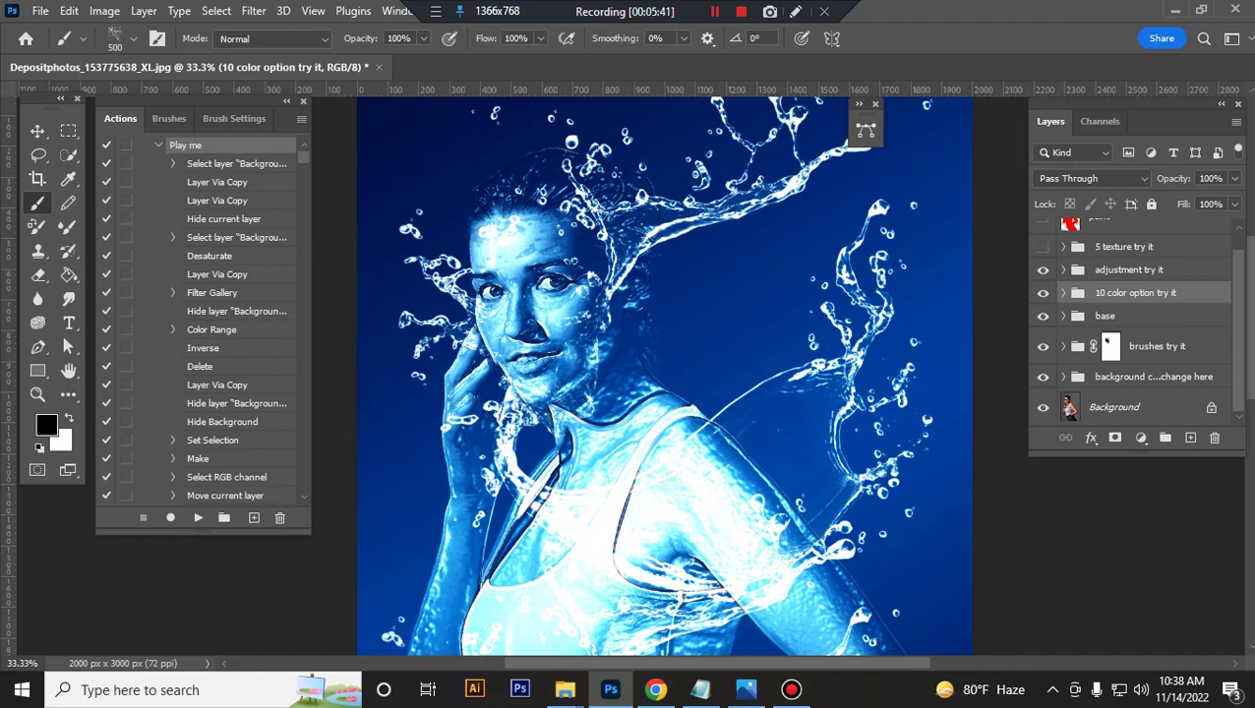
{"action": "left_click", "coordinate": [1064, 293]}
{"action": "left_click", "coordinate": [1043, 322]}
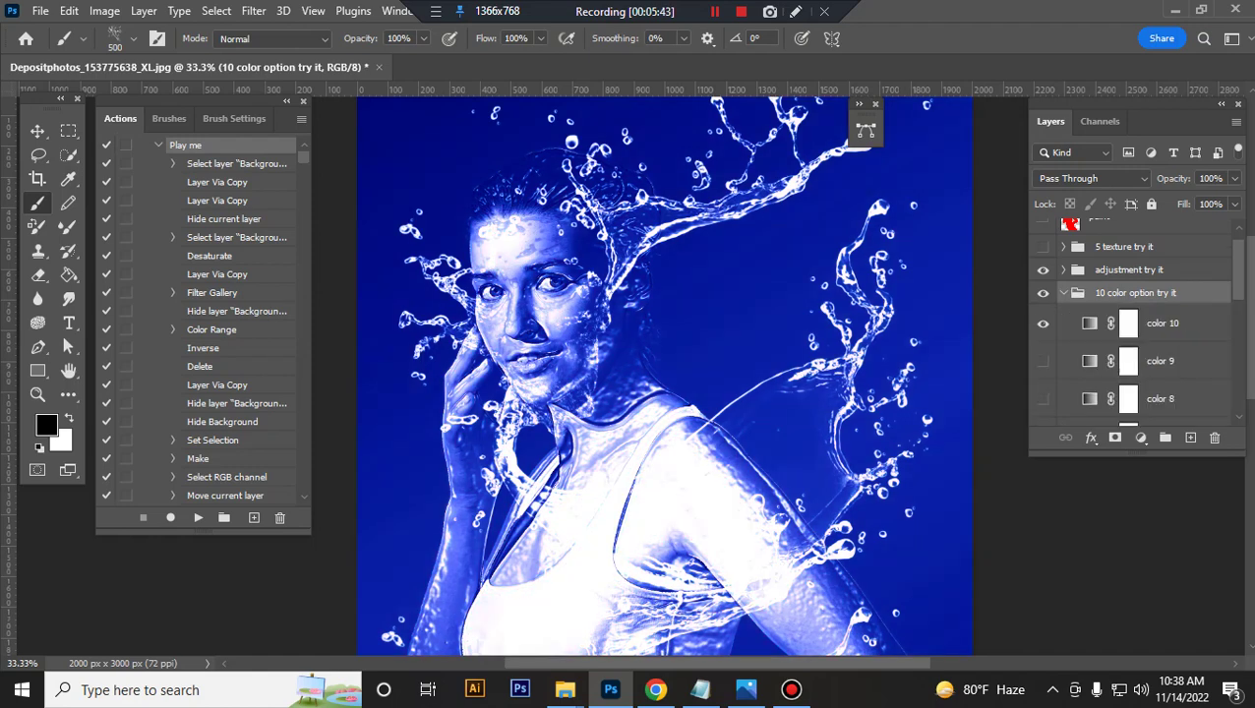
{"action": "left_click", "coordinate": [1043, 323]}
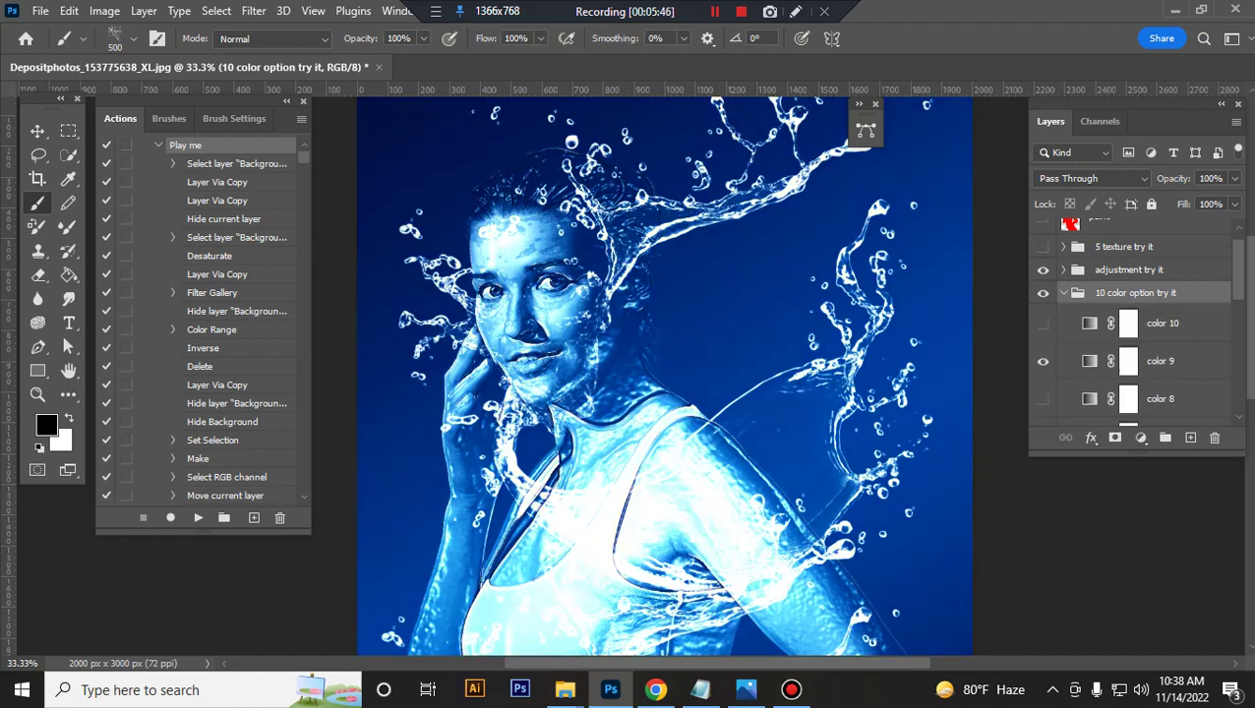
{"action": "left_click", "coordinate": [1043, 361]}
{"action": "scroll", "coordinate": [1043, 361], "scroll_direction": "down", "scroll_amount": 1}
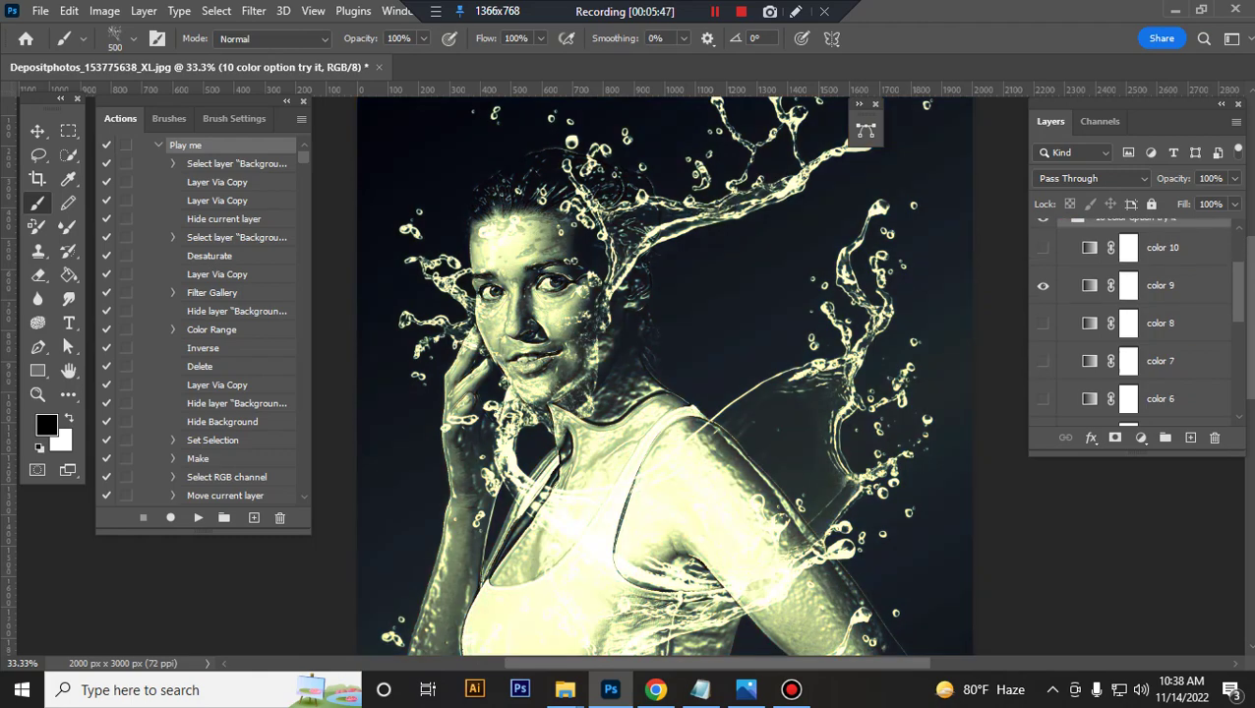
{"action": "key", "text": "ctrl+minus"}
{"action": "key", "text": "ctrl+minus"}
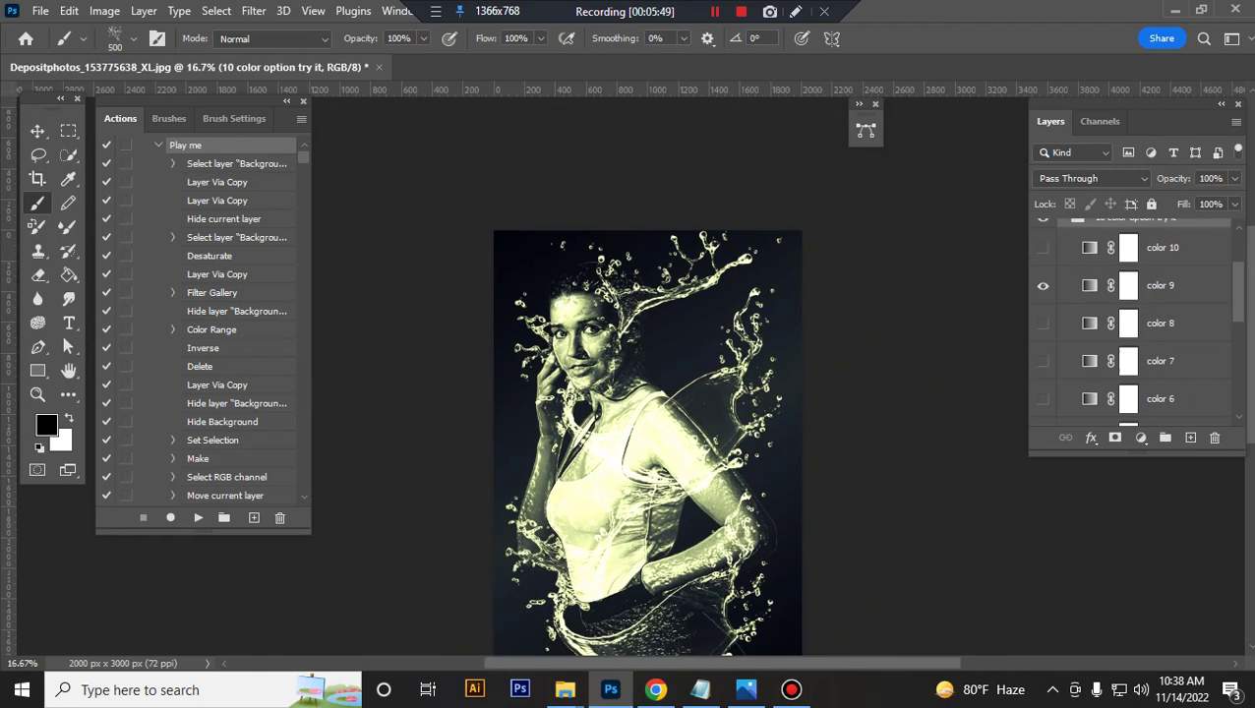
{"action": "key", "text": "ctrl+plus"}
{"action": "left_click", "coordinate": [1043, 286]}
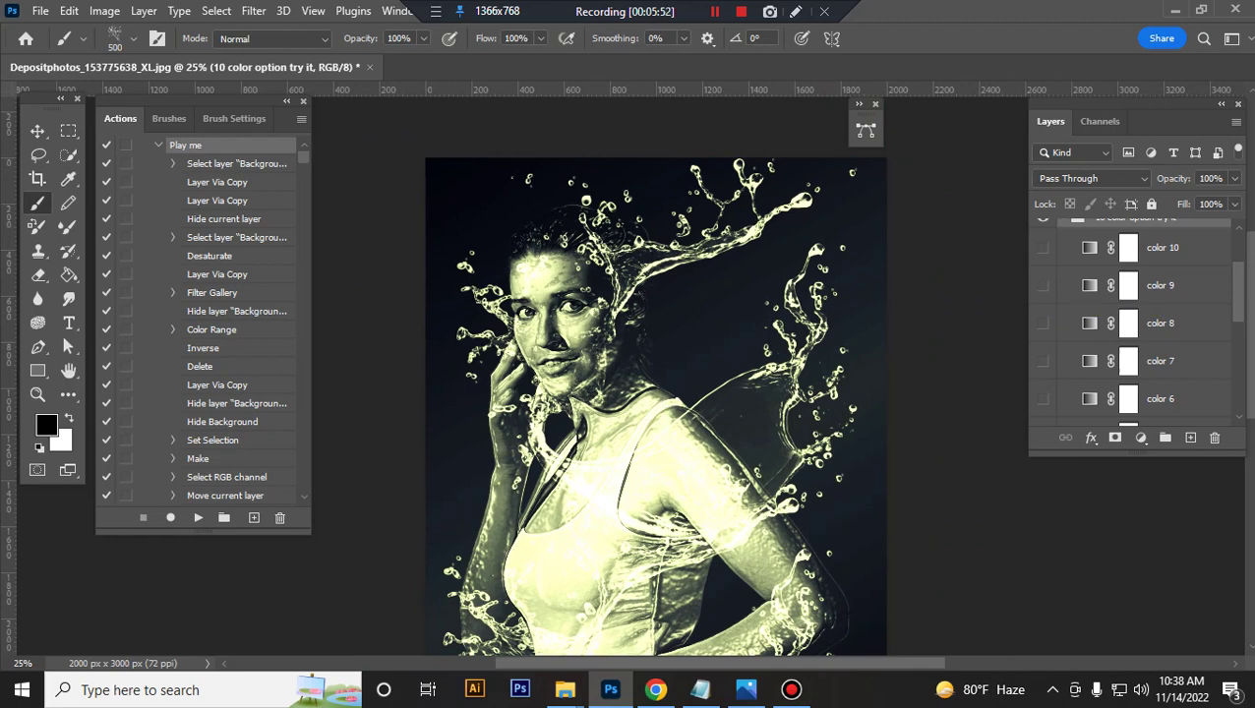
{"action": "left_click", "coordinate": [1042, 323]}
{"action": "left_click", "coordinate": [1043, 323]}
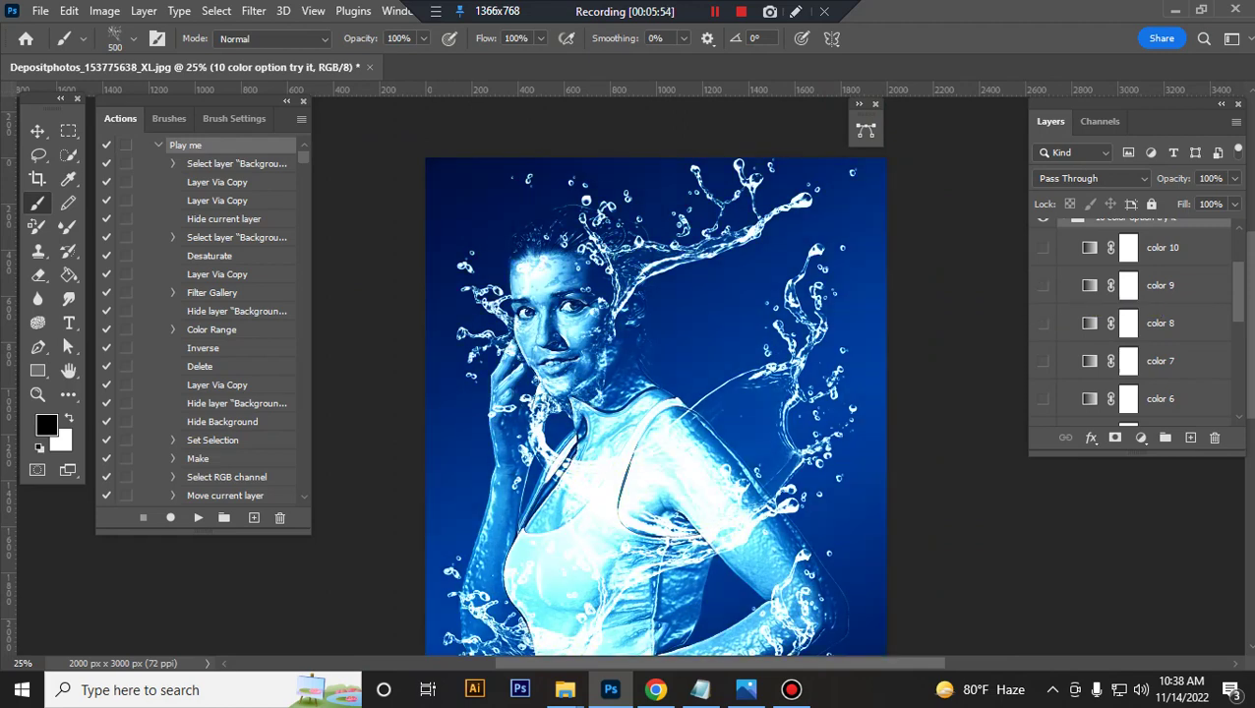
{"action": "left_click", "coordinate": [1043, 361]}
{"action": "left_click", "coordinate": [1043, 361]}
{"action": "left_click", "coordinate": [1043, 399]}
{"action": "left_click", "coordinate": [1043, 399]}
{"action": "scroll", "coordinate": [1043, 383], "scroll_direction": "down", "scroll_amount": 2}
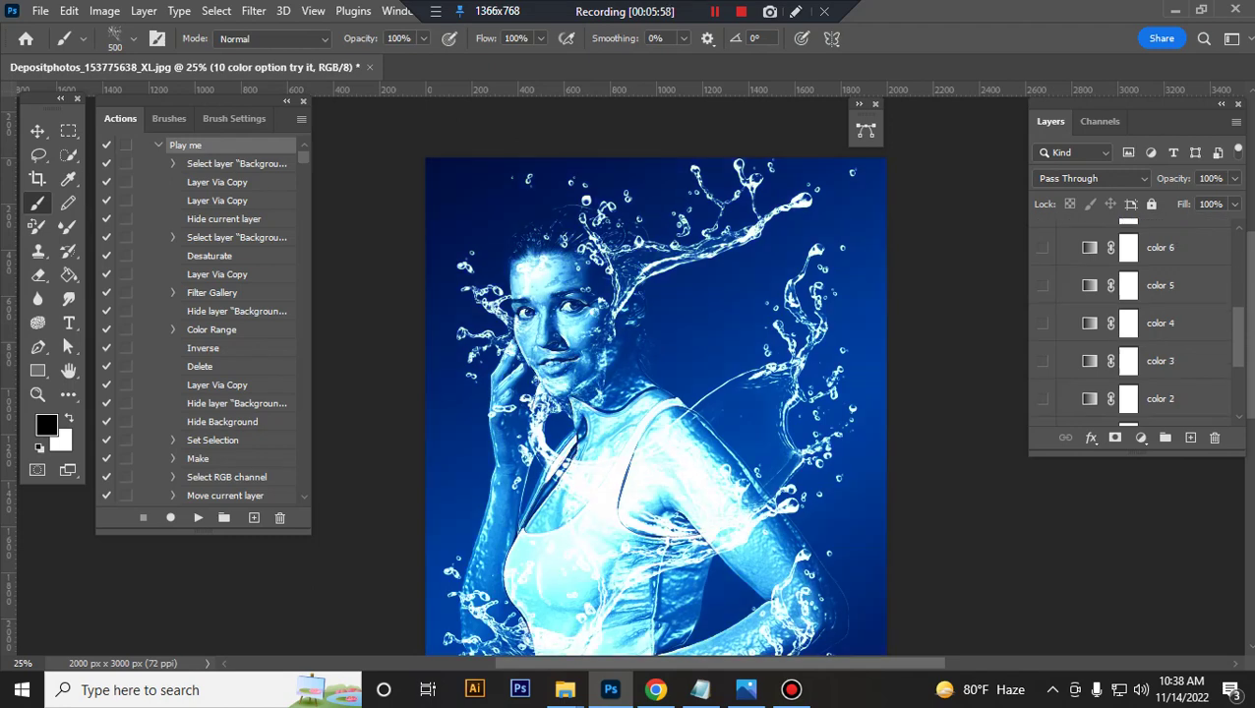
{"action": "left_click", "coordinate": [1043, 361]}
{"action": "left_click", "coordinate": [1129, 361]}
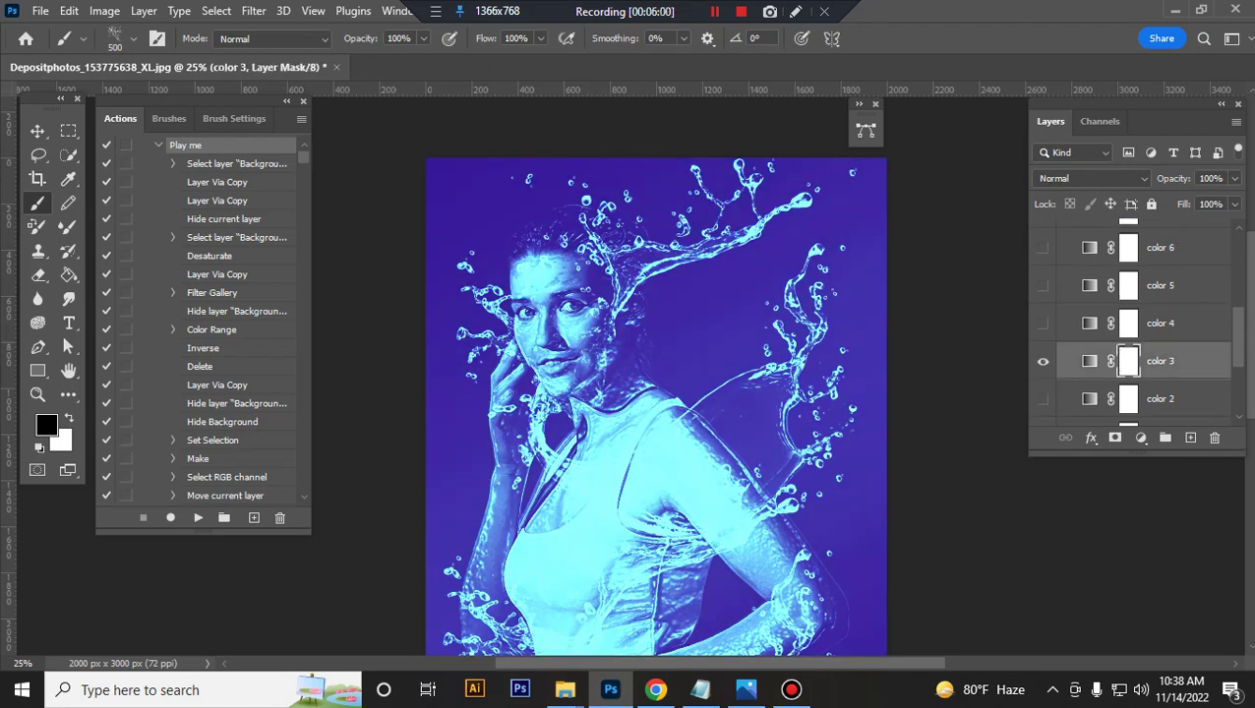
{"action": "scroll", "coordinate": [1132, 324], "scroll_direction": "down", "scroll_amount": 3}
{"action": "scroll", "coordinate": [1132, 324], "scroll_direction": "up", "scroll_amount": 1}
{"action": "left_click", "coordinate": [1043, 286]}
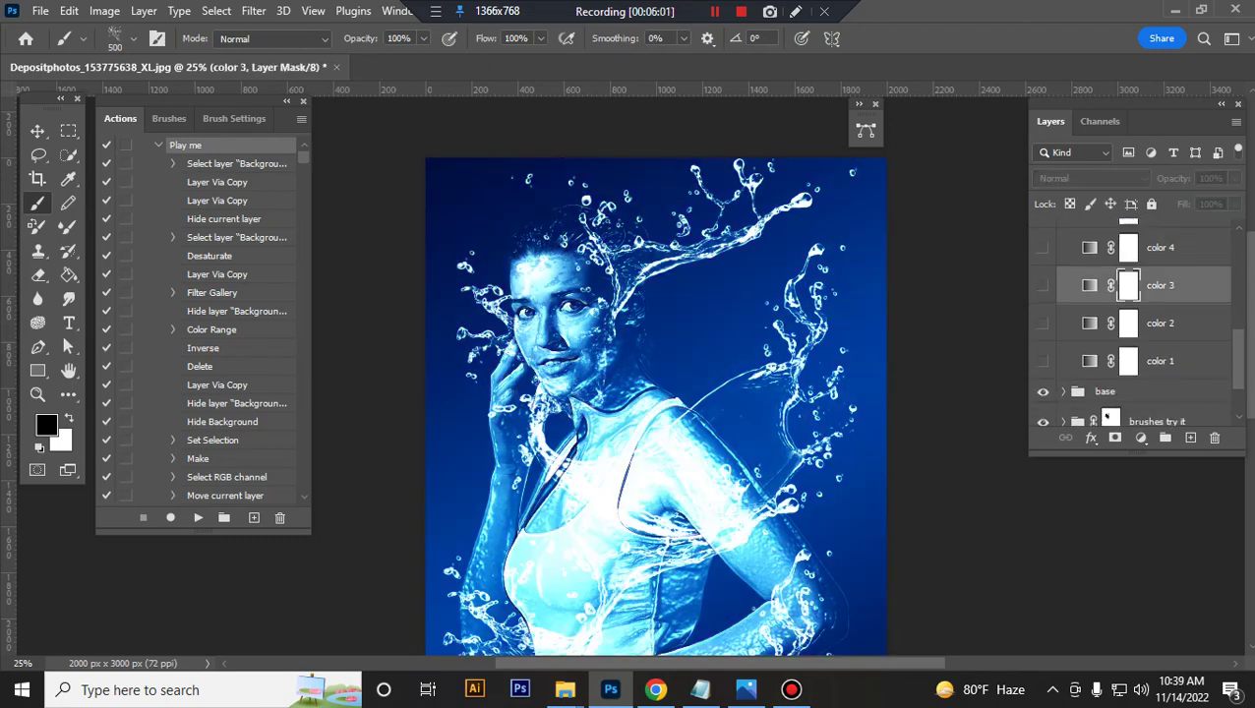
{"action": "left_click", "coordinate": [1043, 323]}
{"action": "left_click", "coordinate": [1043, 323]}
{"action": "left_click", "coordinate": [1043, 362]}
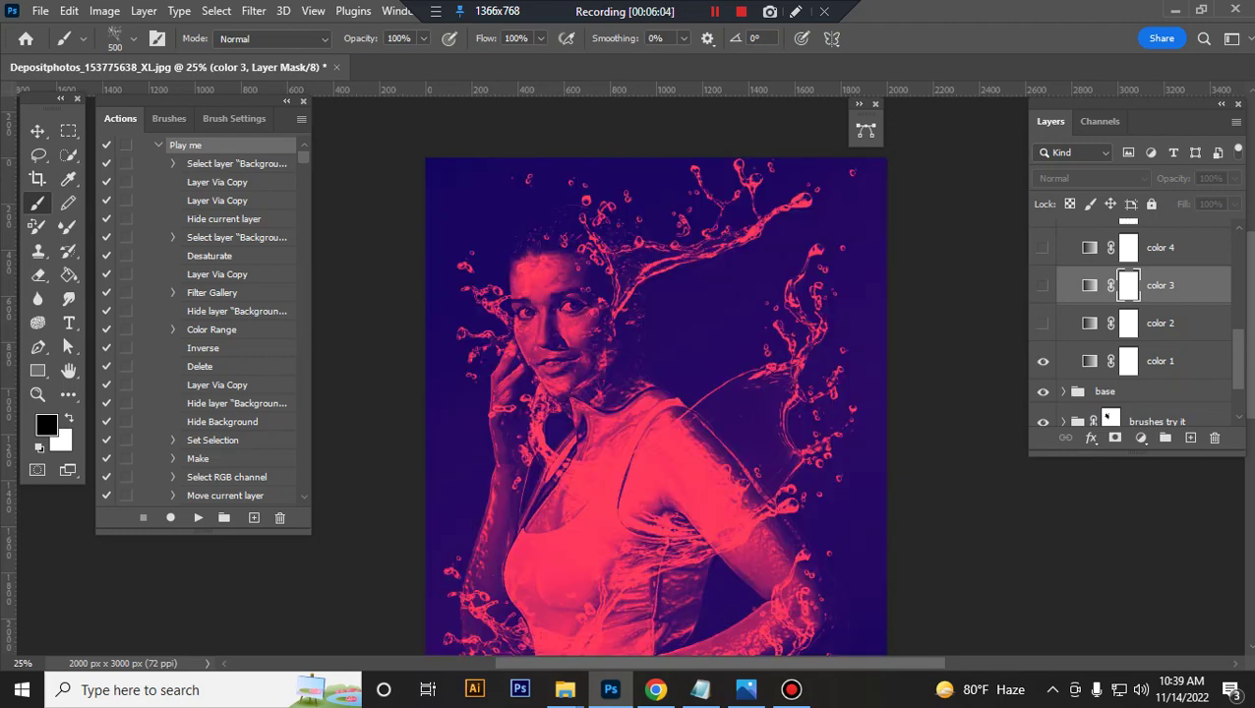
{"action": "left_click", "coordinate": [1043, 361]}
{"action": "scroll", "coordinate": [1131, 324], "scroll_direction": "up", "scroll_amount": 3}
{"action": "scroll", "coordinate": [1132, 325], "scroll_direction": "up", "scroll_amount": 3}
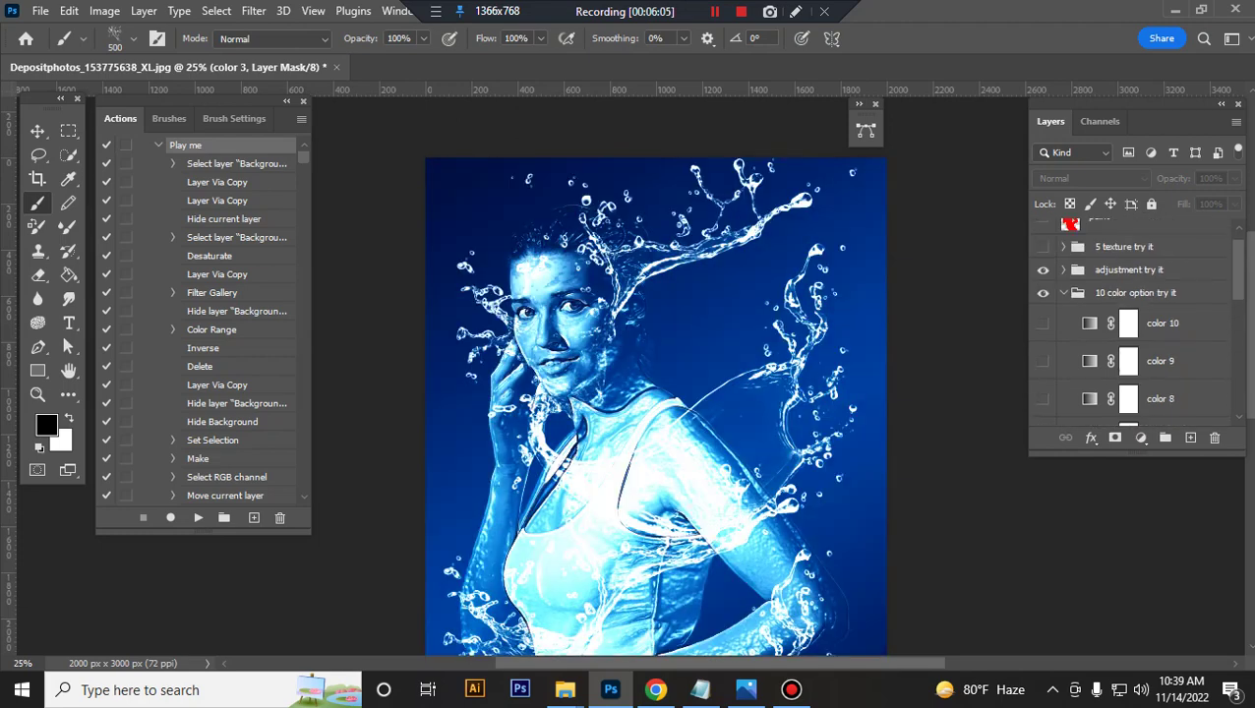
{"action": "left_click", "coordinate": [1064, 292]}
{"action": "left_click", "coordinate": [1132, 315]}
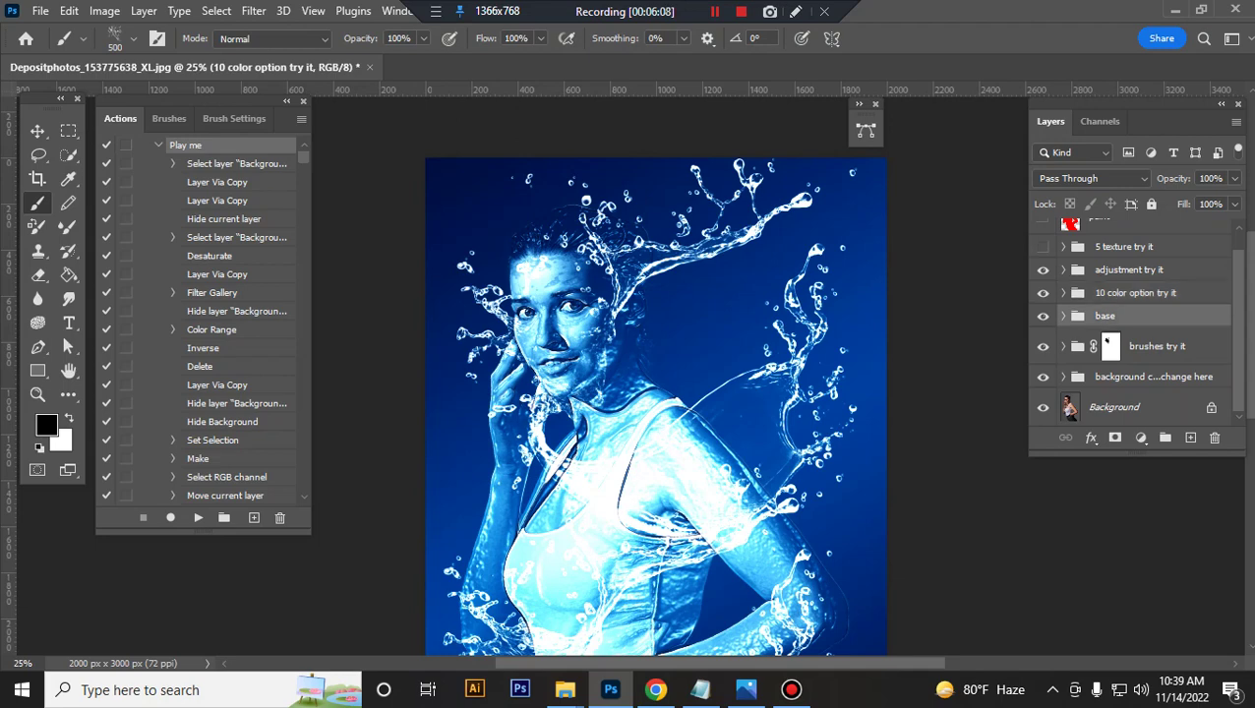
{"action": "key", "text": "ctrl+minus"}
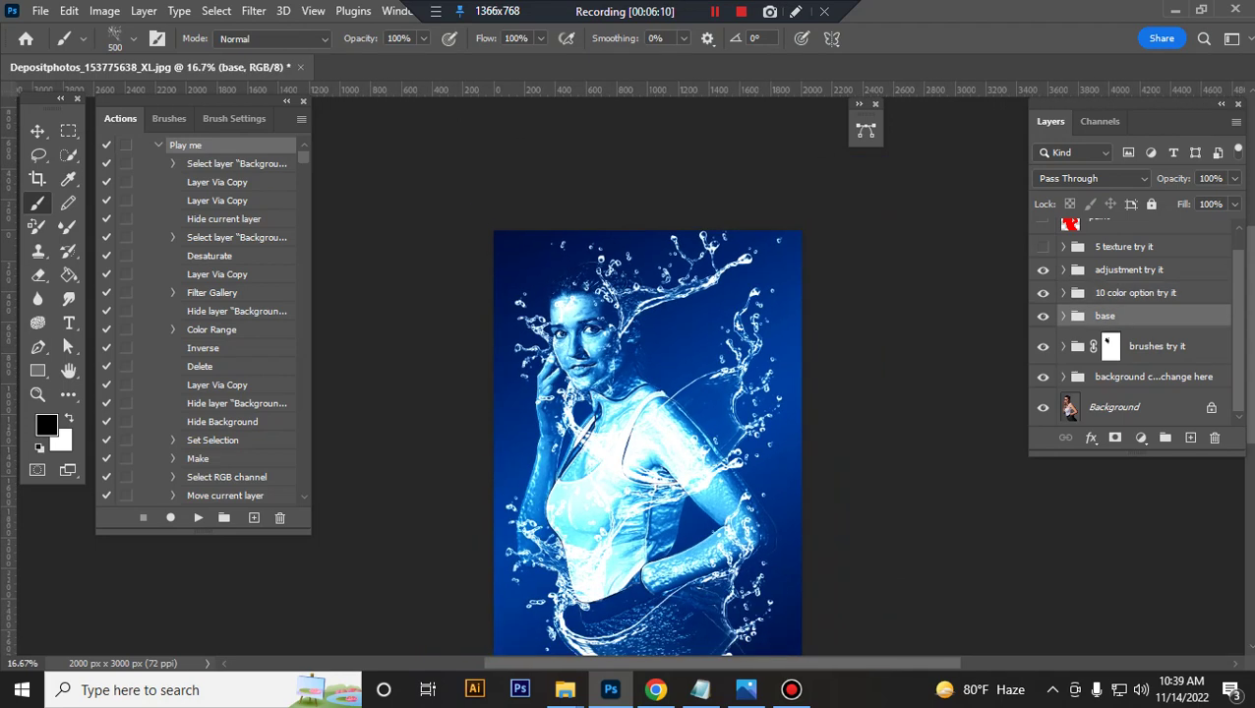
{"action": "left_click", "coordinate": [1064, 316]}
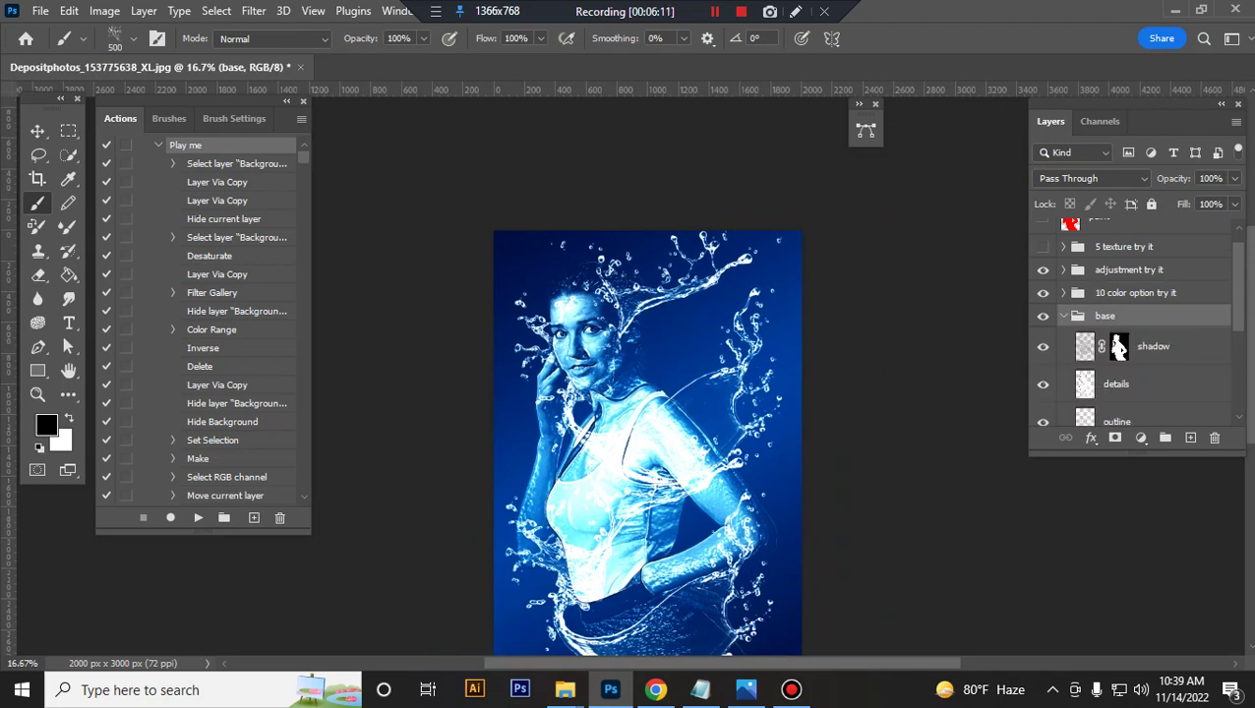
{"action": "left_click", "coordinate": [1043, 346]}
{"action": "left_click", "coordinate": [1043, 346]}
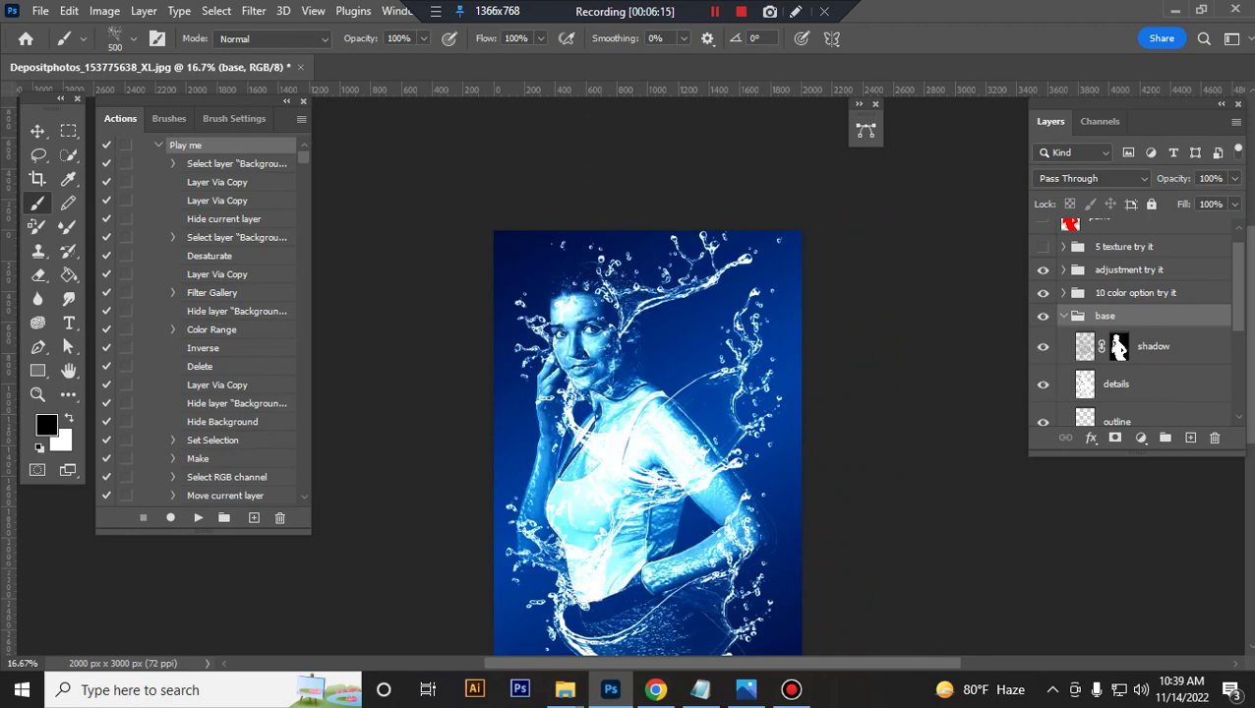
{"action": "scroll", "coordinate": [1118, 347], "scroll_direction": "down", "scroll_amount": 2}
{"action": "left_click", "coordinate": [1043, 347]}
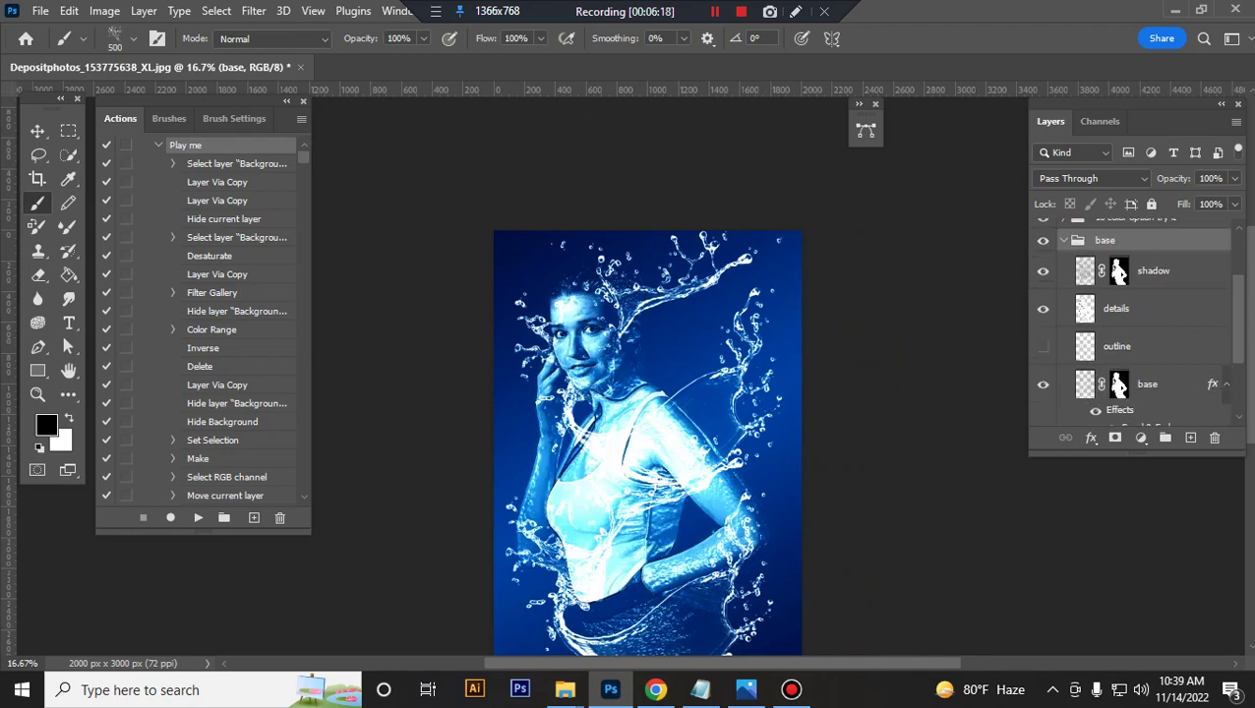
{"action": "left_click", "coordinate": [1064, 240]}
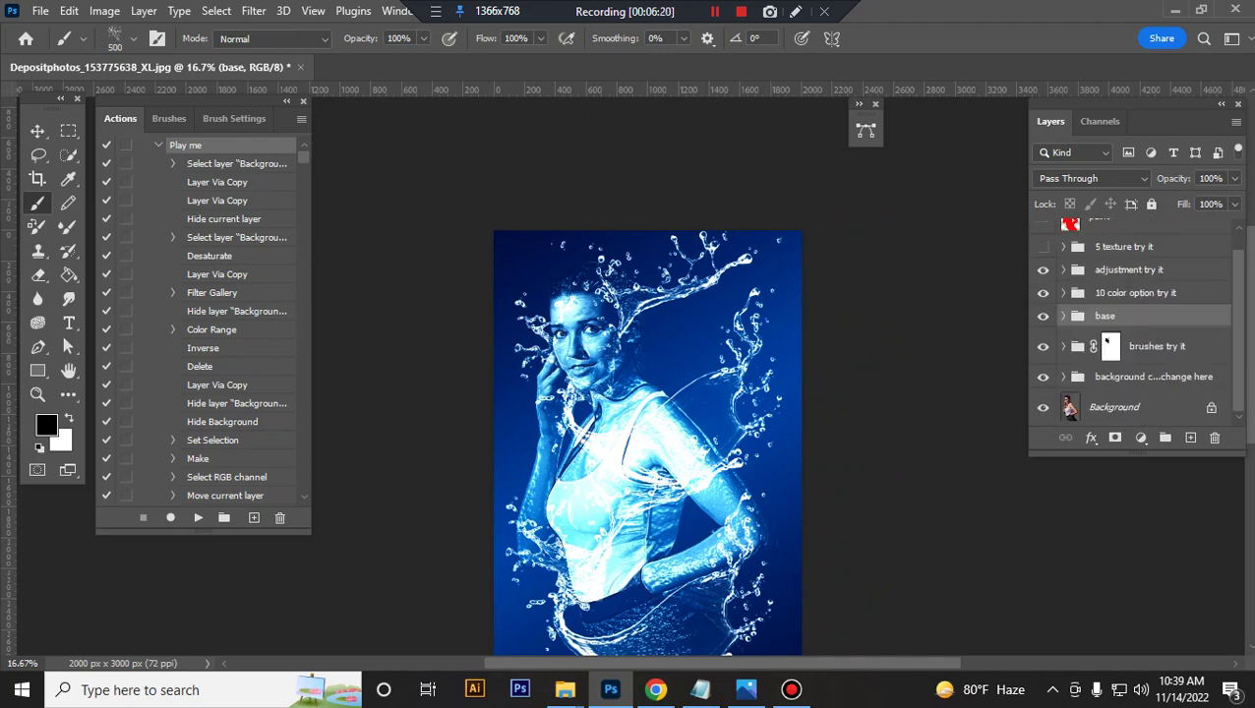
{"action": "left_click", "coordinate": [1110, 346]}
{"action": "left_click", "coordinate": [1043, 346]}
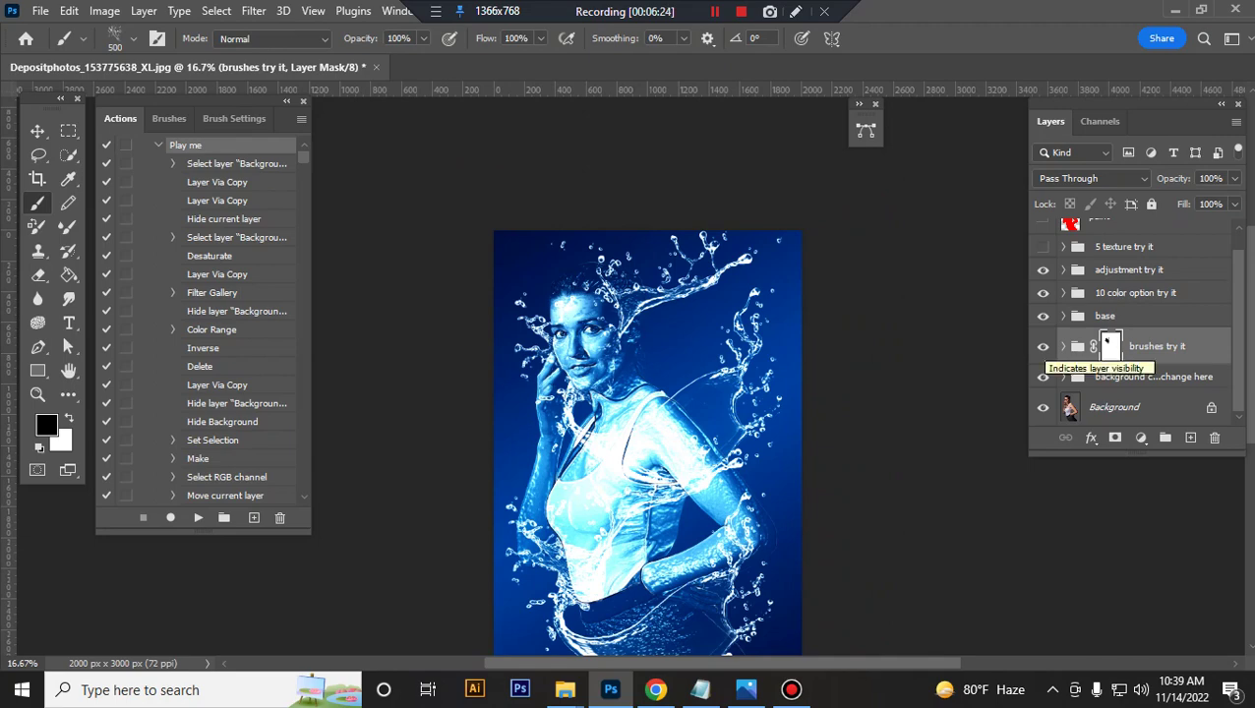
Toggle the splash brushes back into view and expand the 'brushes try it' group down to b1.
{"action": "left_click", "coordinate": [1043, 346]}
{"action": "left_click", "coordinate": [1043, 346]}
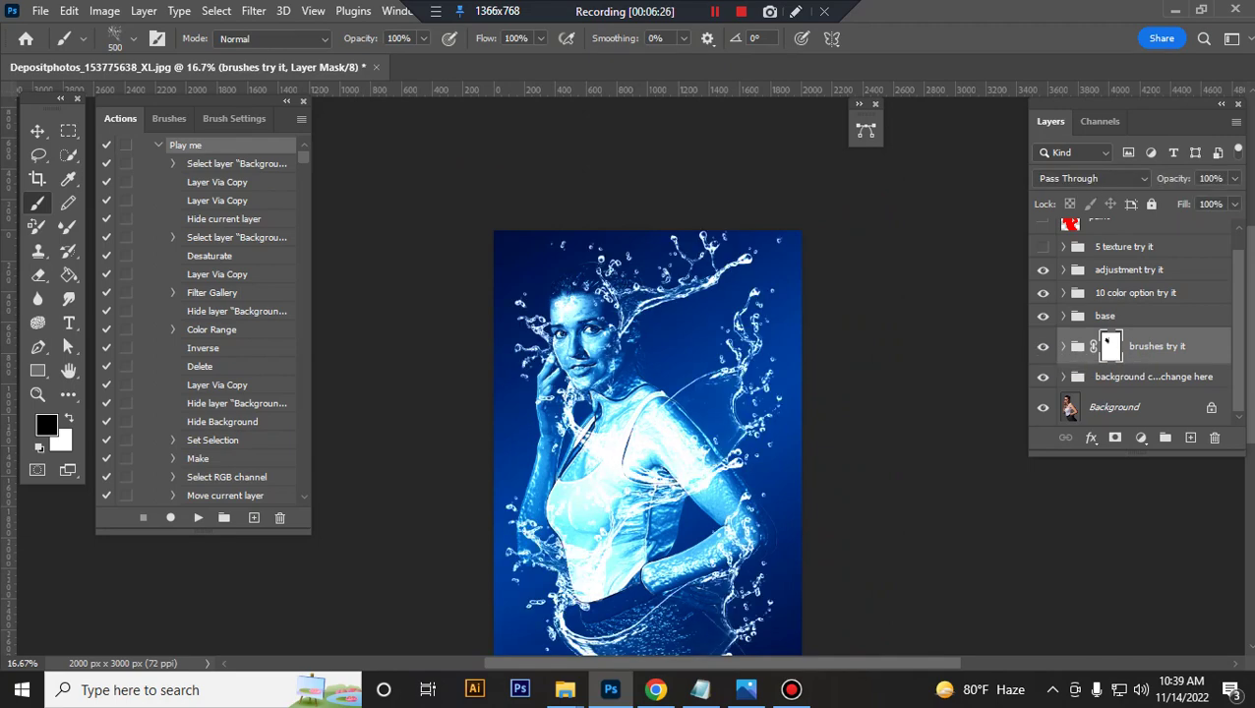
{"action": "left_click", "coordinate": [1043, 347]}
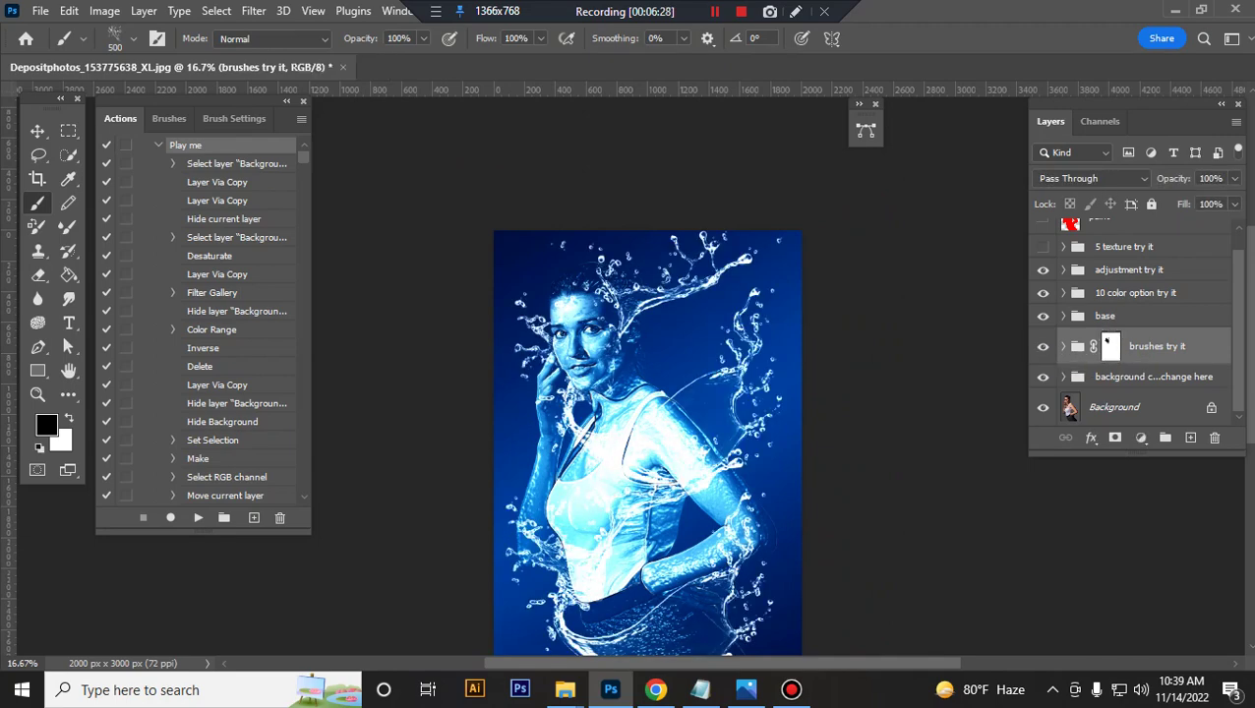
{"action": "left_click", "coordinate": [1064, 346]}
{"action": "scroll", "coordinate": [1132, 325], "scroll_direction": "down", "scroll_amount": 3}
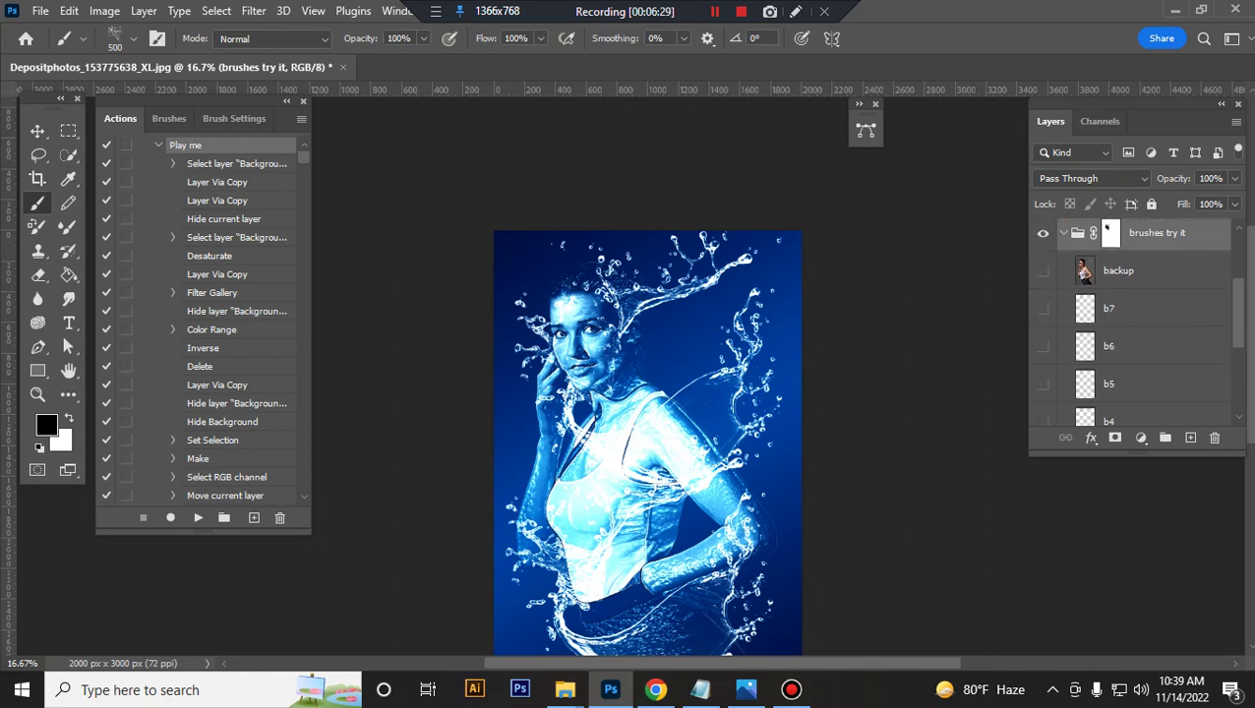
{"action": "scroll", "coordinate": [1131, 324], "scroll_direction": "down", "scroll_amount": 2}
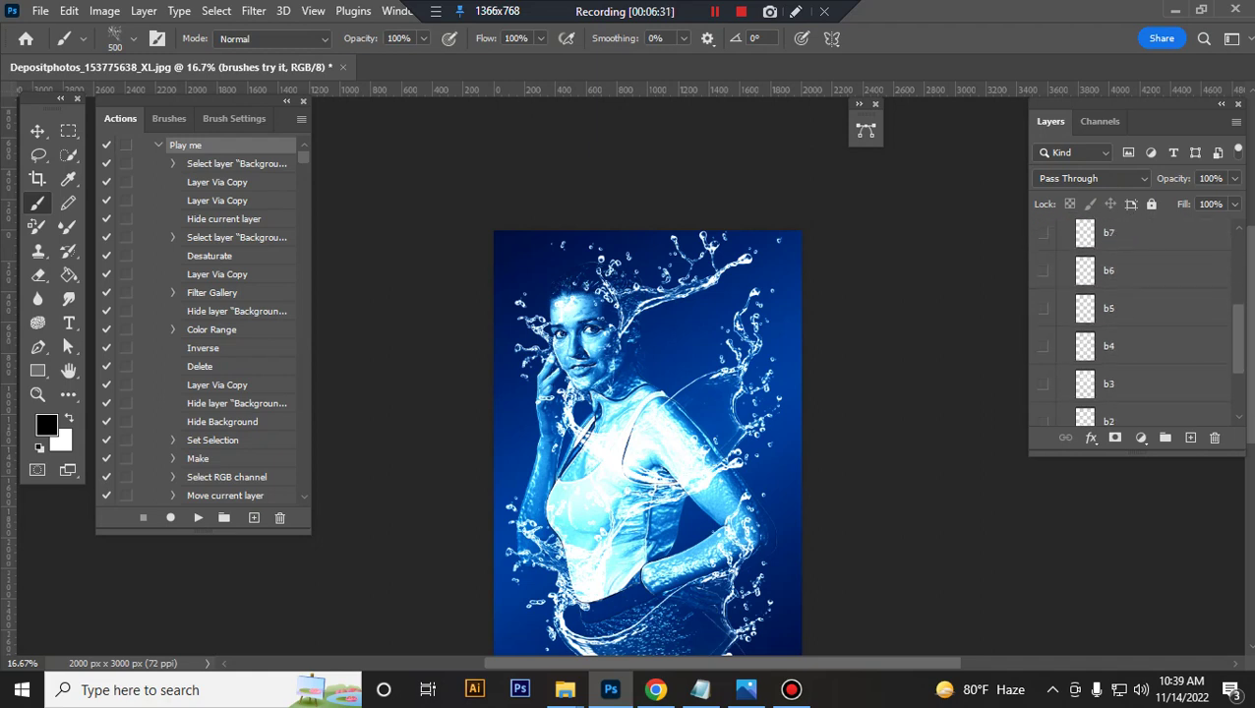
{"action": "scroll", "coordinate": [1131, 324], "scroll_direction": "down", "scroll_amount": 3}
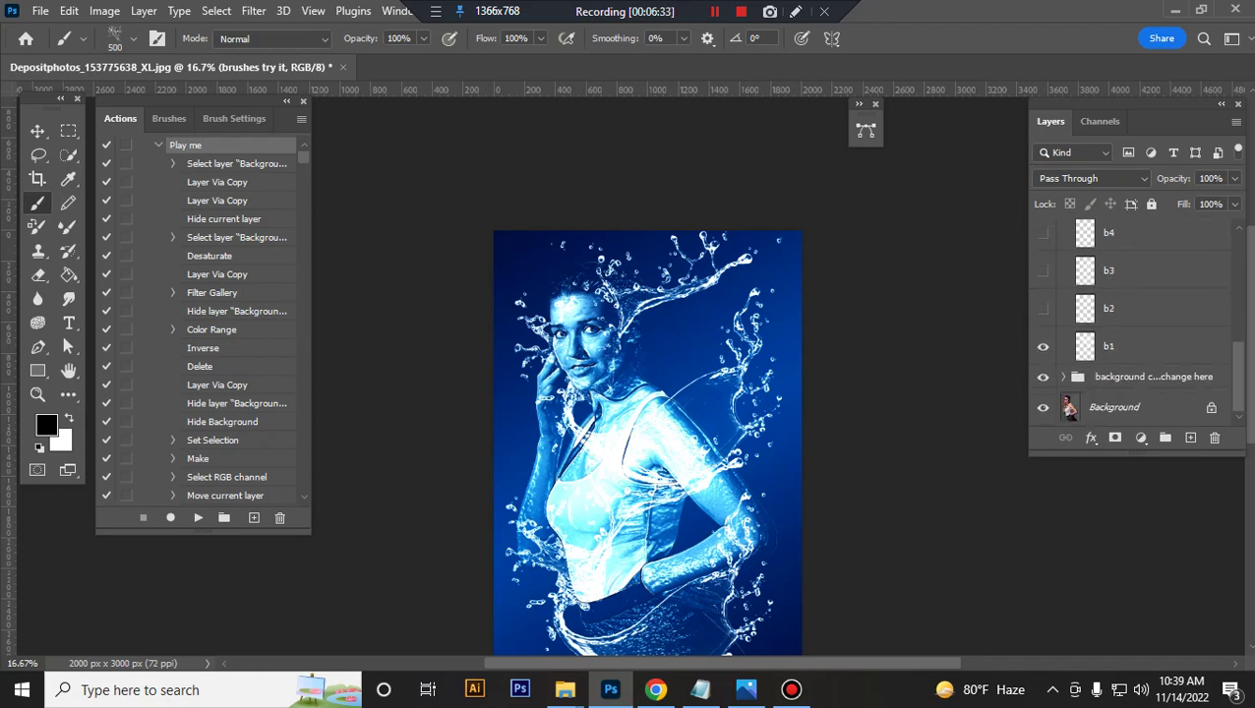
Hide splash layer b1, then show and select layer b2 instead.
{"action": "left_click", "coordinate": [1151, 347]}
{"action": "left_click", "coordinate": [1043, 346]}
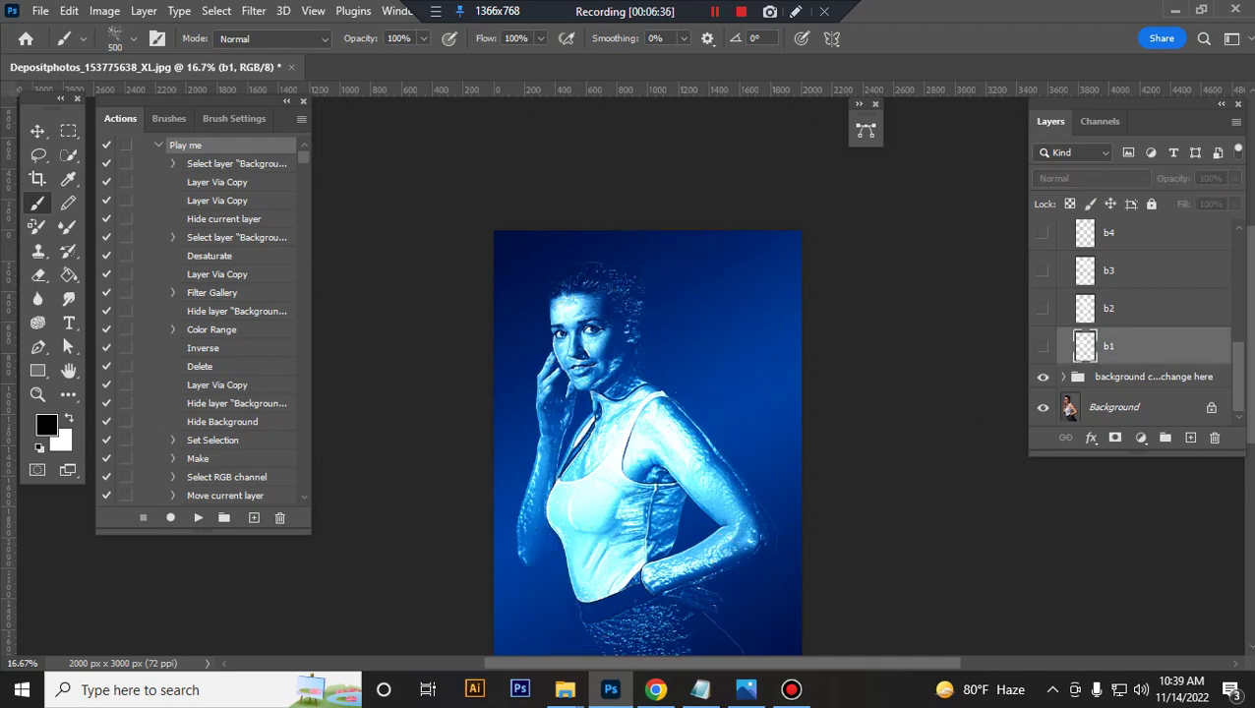
{"action": "left_click", "coordinate": [1043, 308]}
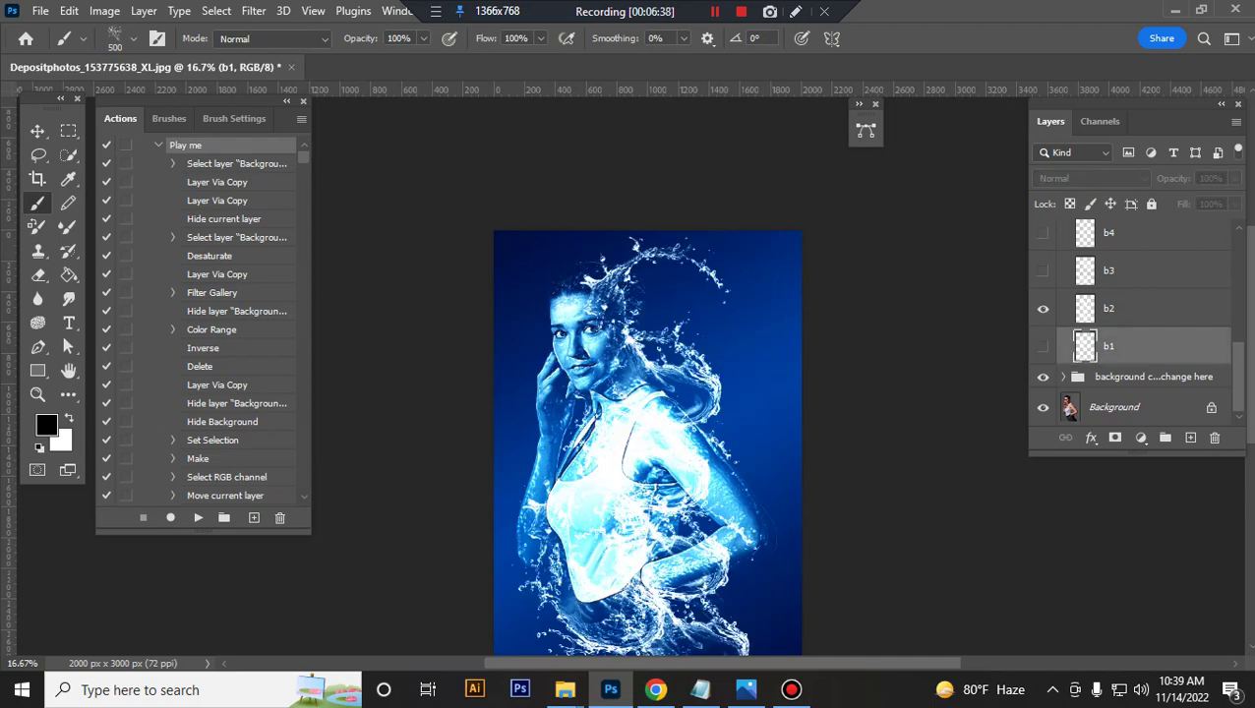
{"action": "left_click", "coordinate": [1151, 307]}
Drag the b2 splash in Free Transform so it sits over the woman.
{"action": "key", "text": "ctrl+t"}
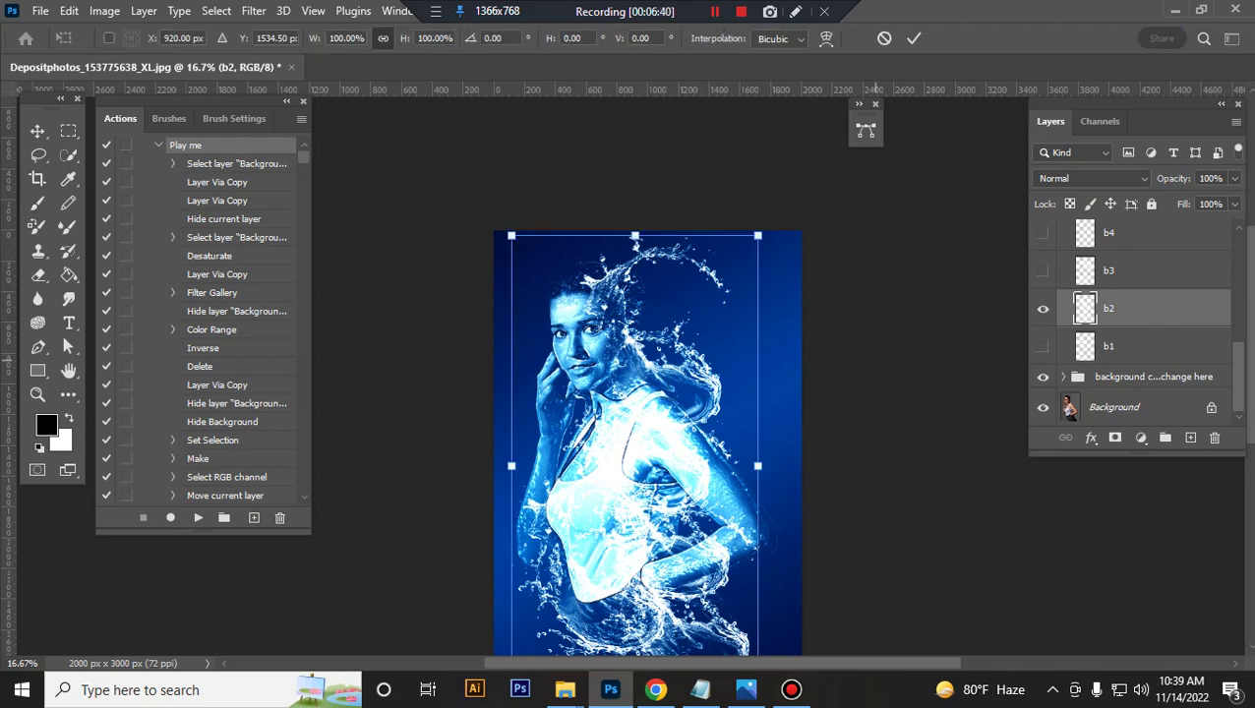
{"action": "left_click_drag", "start_coordinate": [747, 433], "coordinate": [748, 403]}
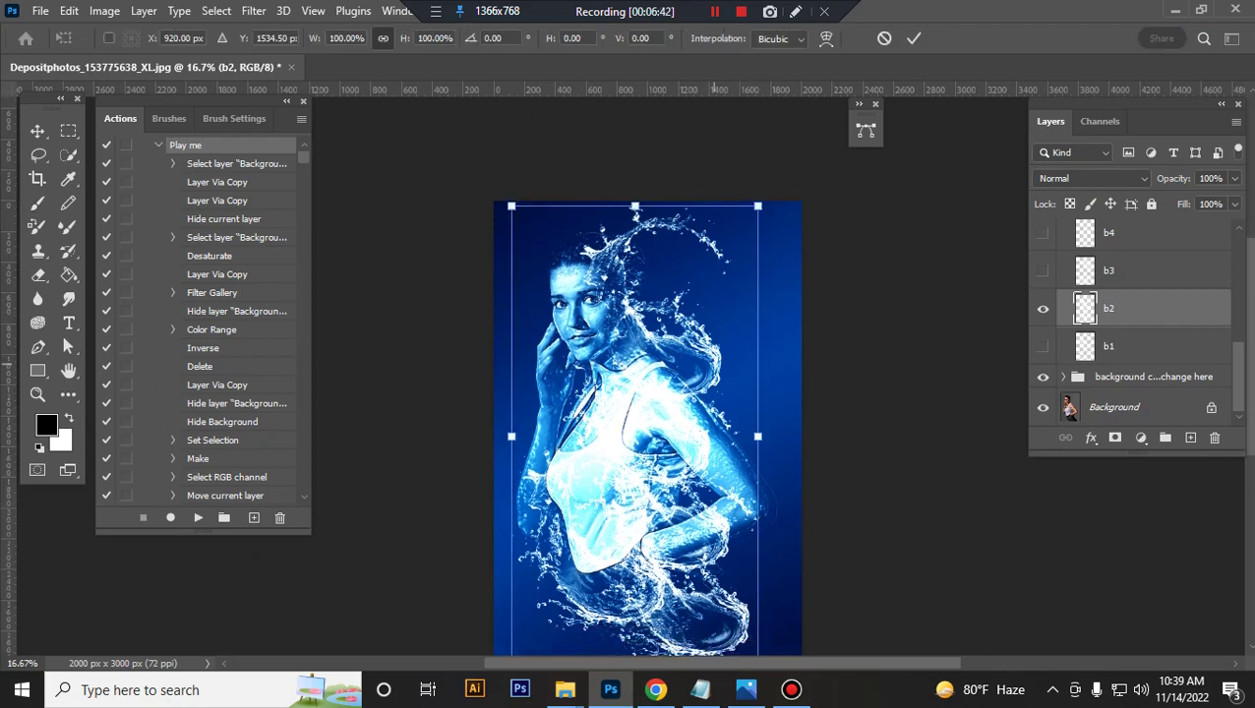
{"action": "scroll", "coordinate": [647, 413], "scroll_direction": "down", "scroll_amount": 2}
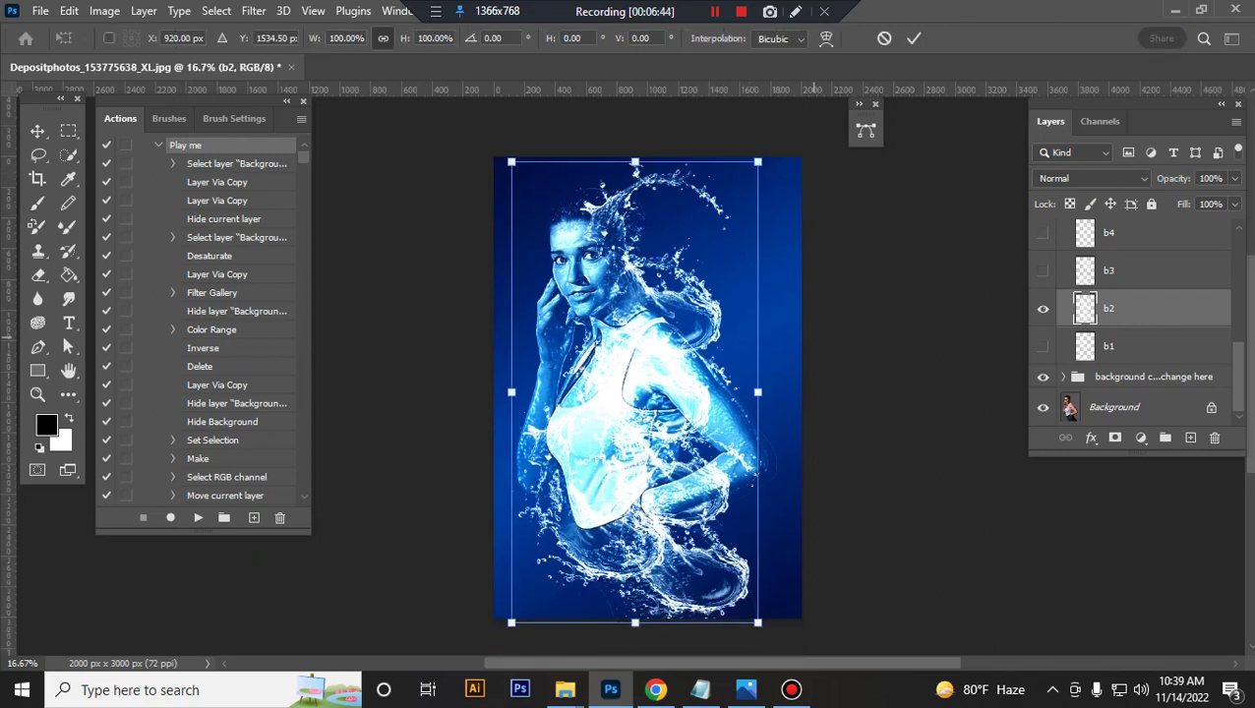
{"action": "left_click_drag", "start_coordinate": [706, 266], "coordinate": [659, 275]}
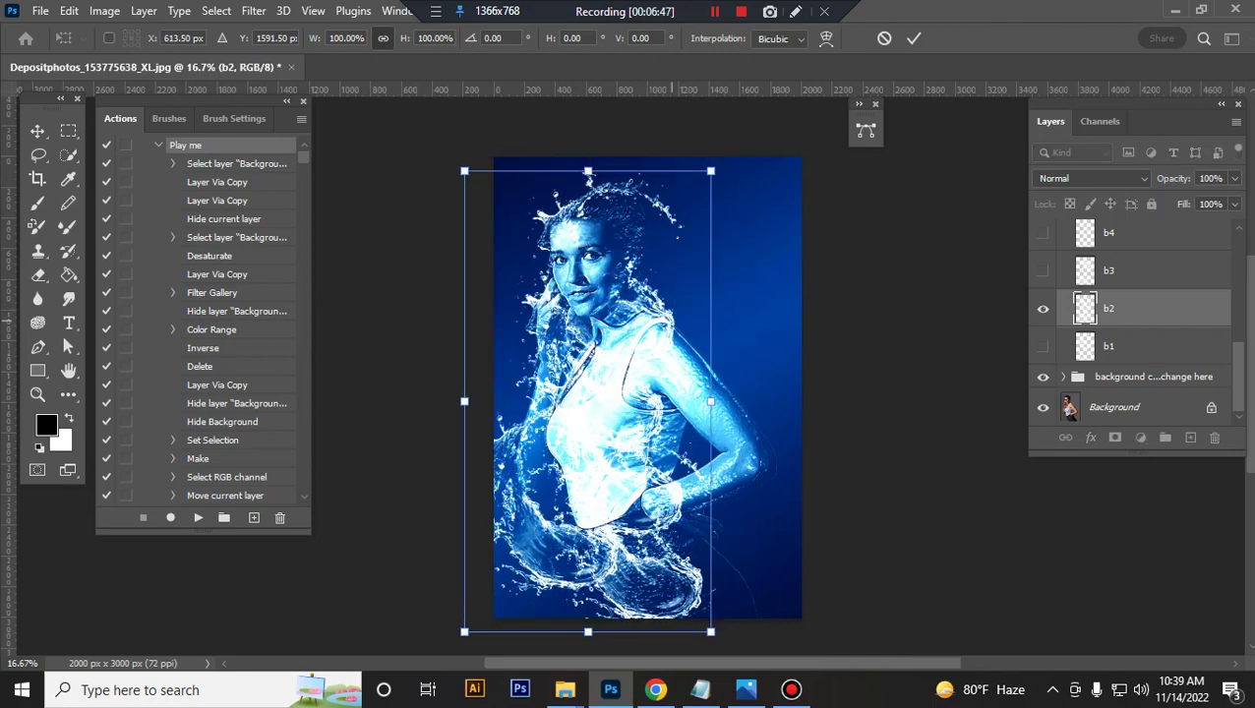
{"action": "left_click_drag", "start_coordinate": [606, 382], "coordinate": [648, 382]}
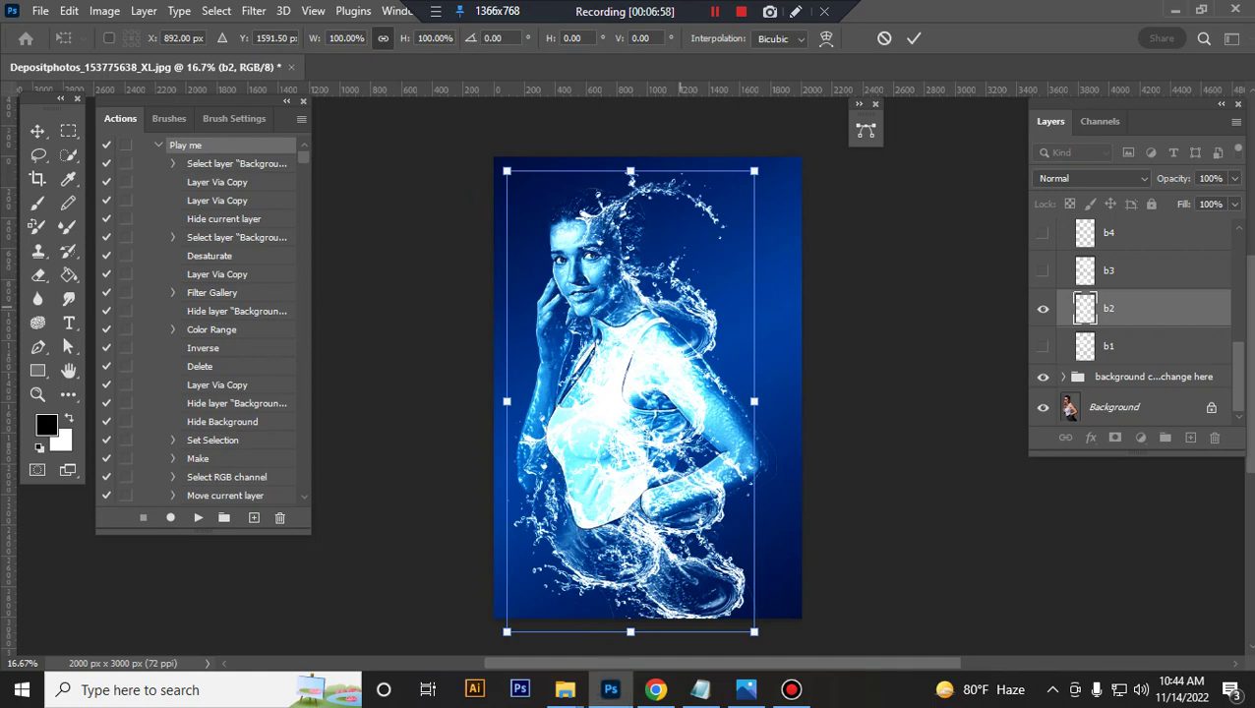
Nudge b2 with the arrow keys, scale it to about 93% and apply.
{"action": "key", "text": "Right"}
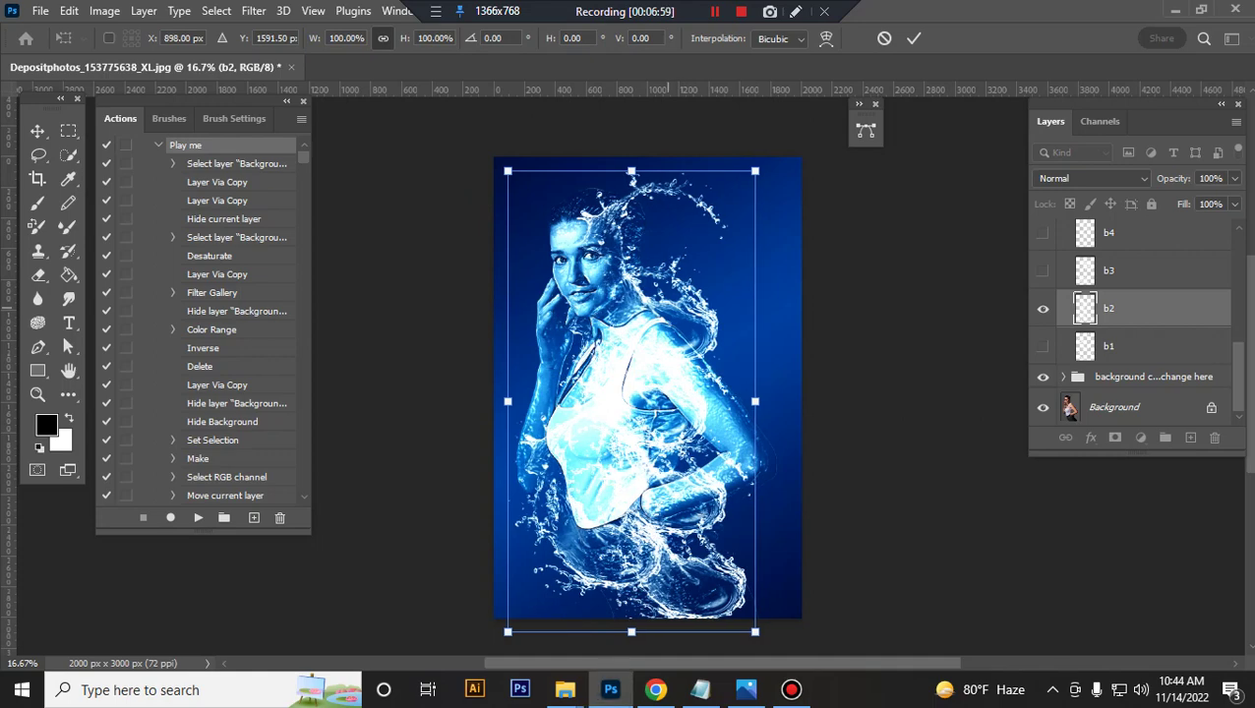
{"action": "key", "text": "shift+Right"}
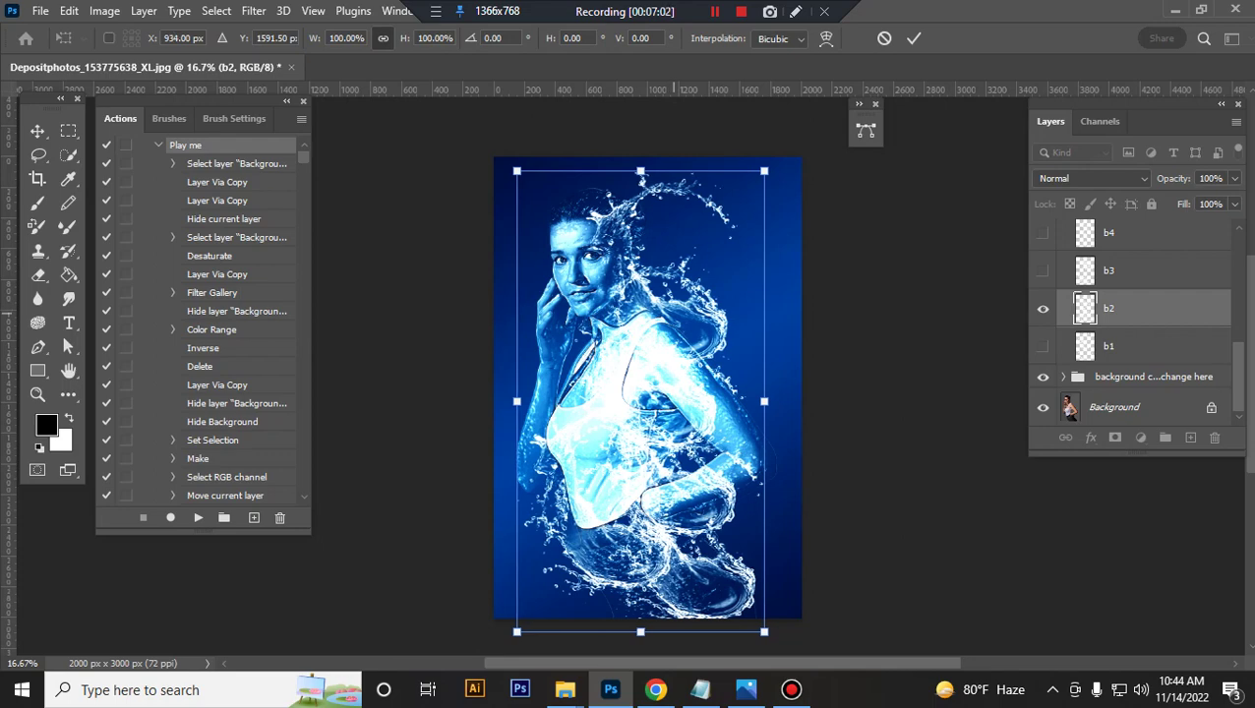
{"action": "key", "text": "shift+Left"}
{"action": "key", "text": "shift+Left"}
{"action": "key", "text": "shift+Left"}
{"action": "key", "text": "shift+Left"}
{"action": "key", "text": "shift+Left"}
{"action": "key", "text": "shift+Left"}
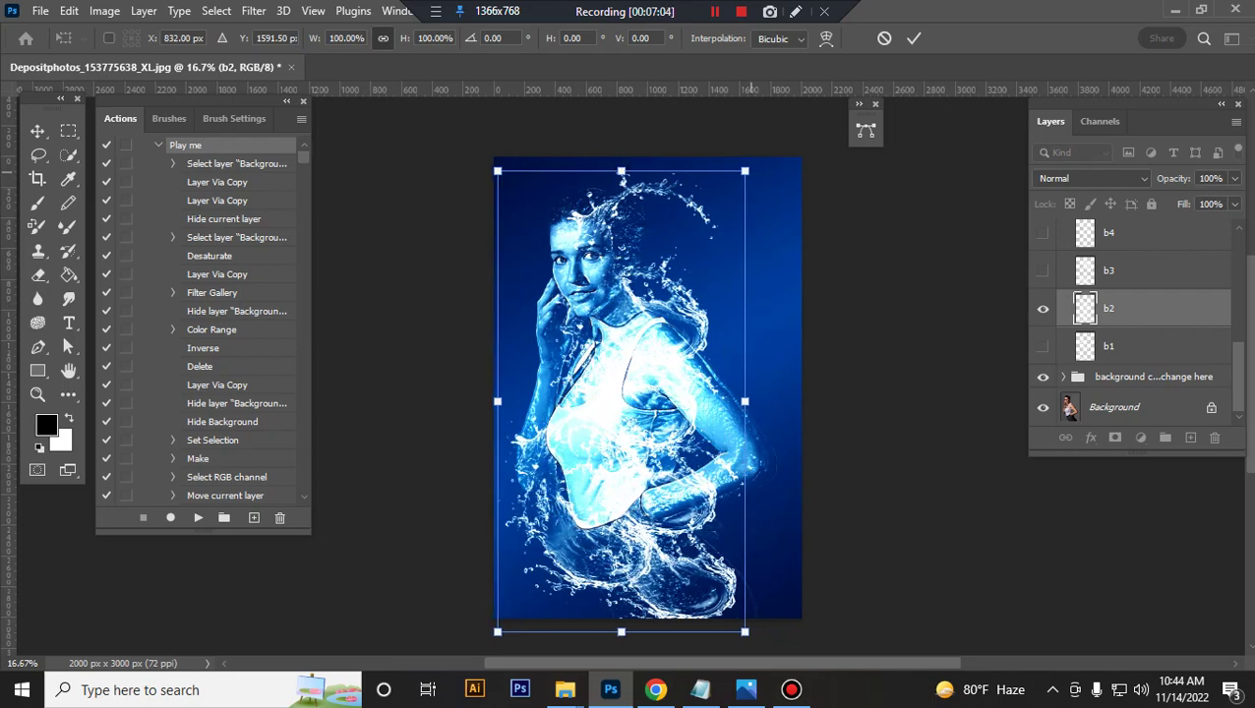
{"action": "left_click_drag", "start_coordinate": [745, 171], "coordinate": [735, 186]}
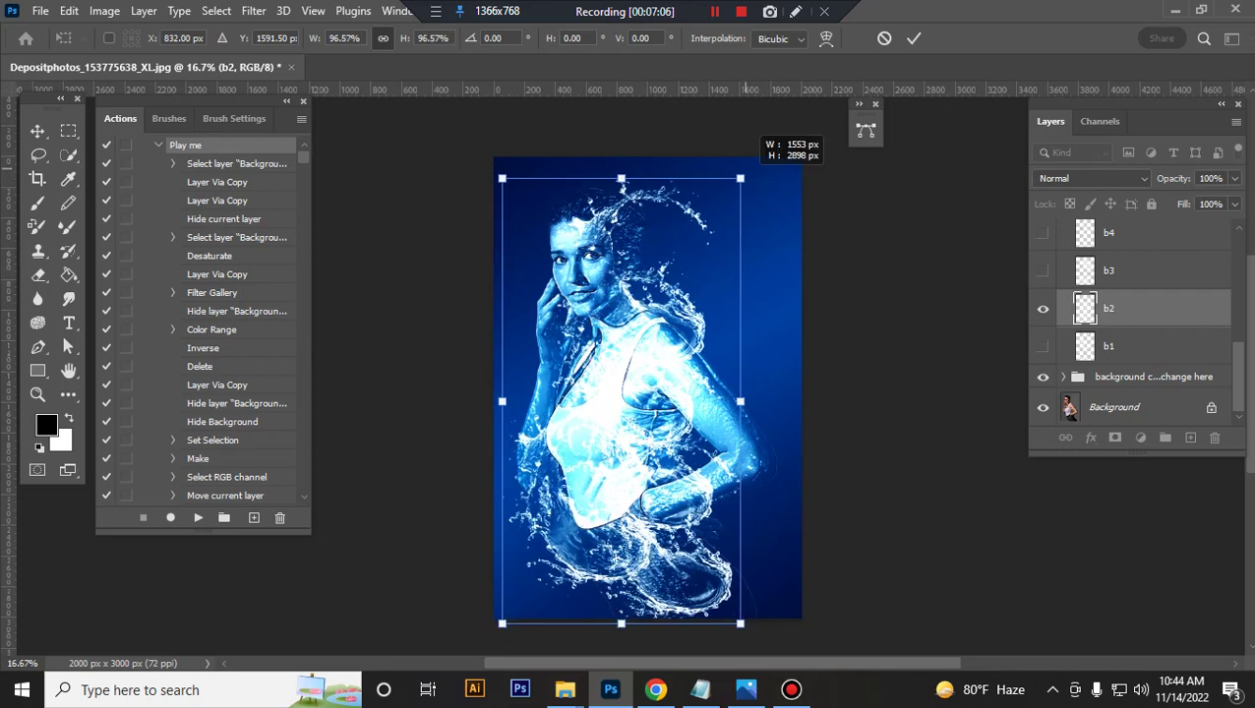
{"action": "key", "text": "Return"}
Hide b2, preview then re-hide b3, and show the b1 splash again.
{"action": "key", "text": "b"}
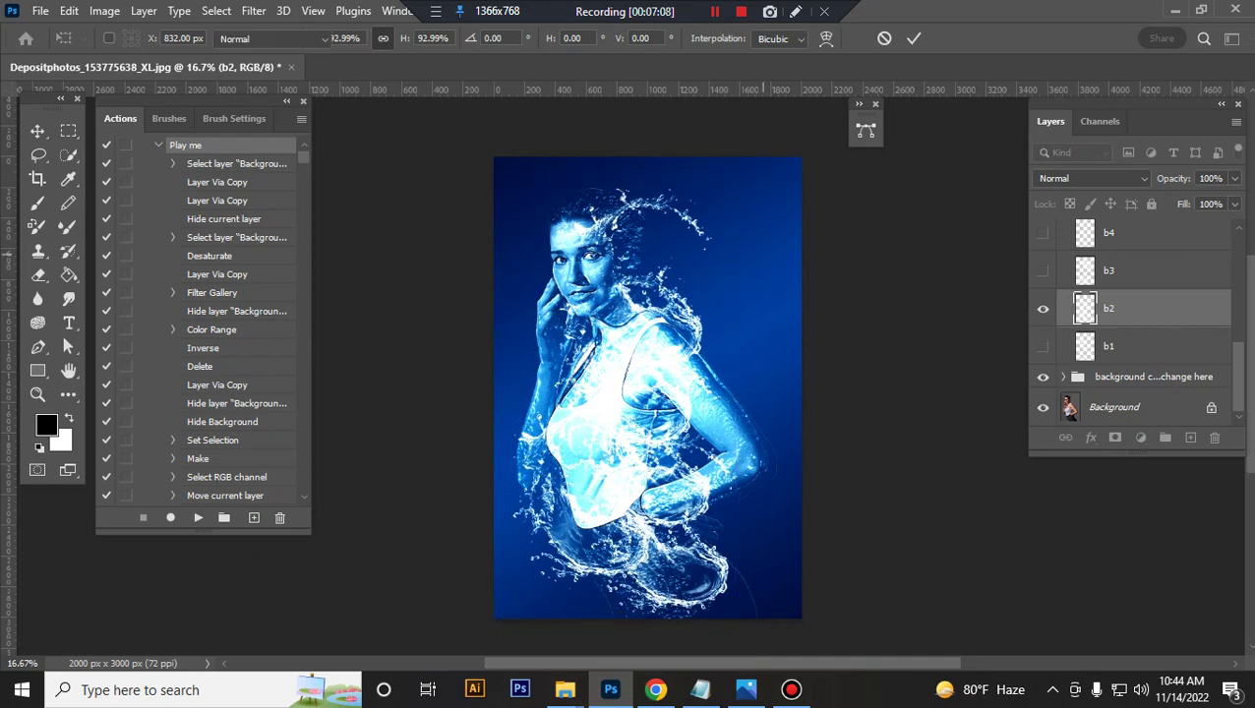
{"action": "left_click", "coordinate": [1043, 309]}
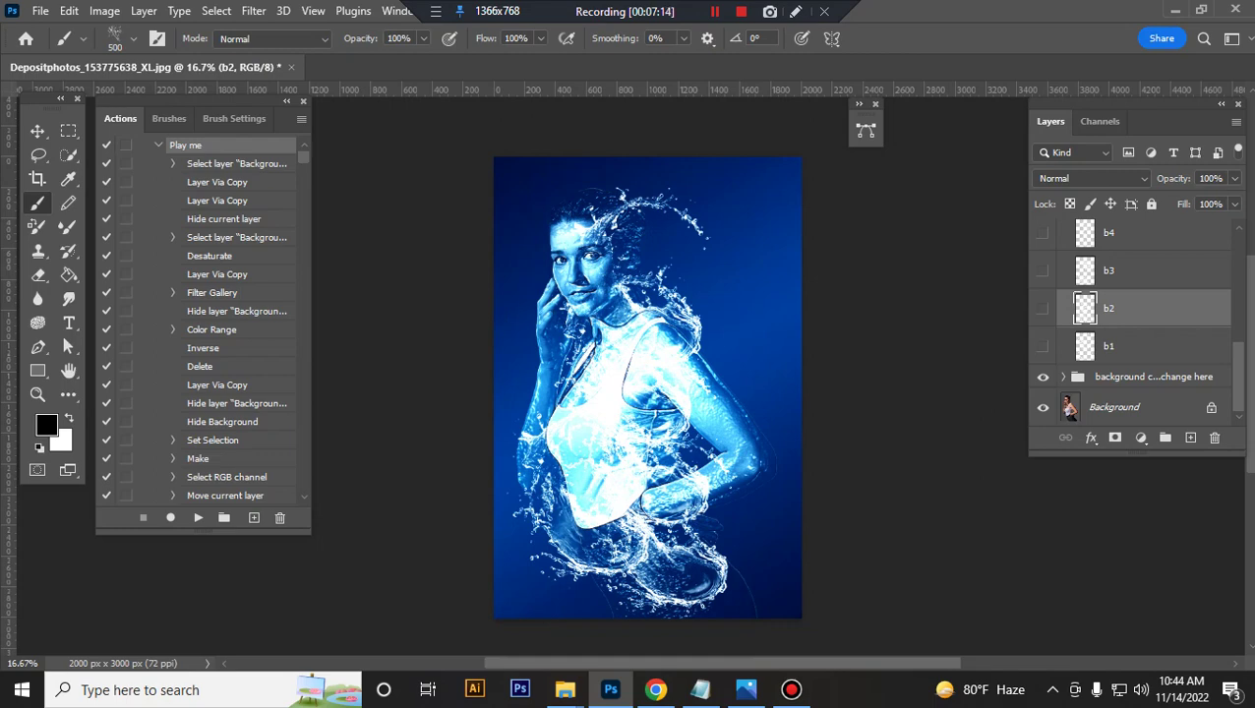
{"action": "left_click", "coordinate": [1043, 271]}
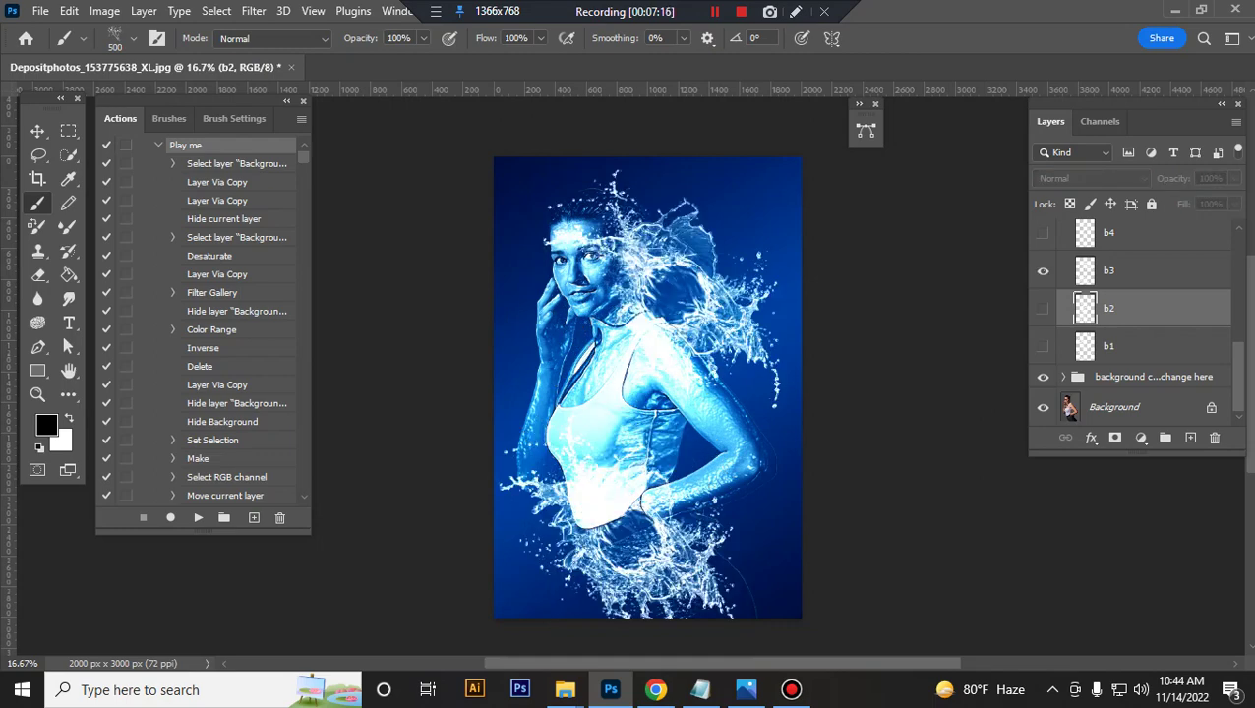
{"action": "left_click", "coordinate": [1043, 271]}
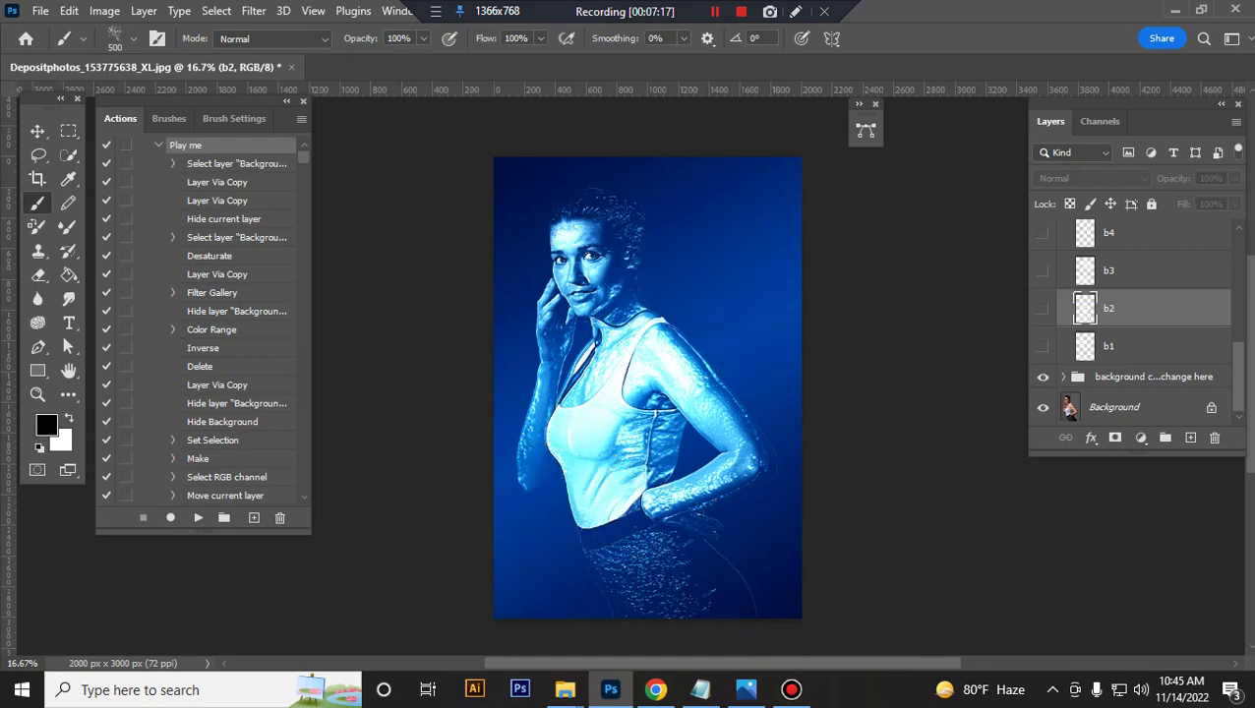
{"action": "left_click", "coordinate": [1043, 346]}
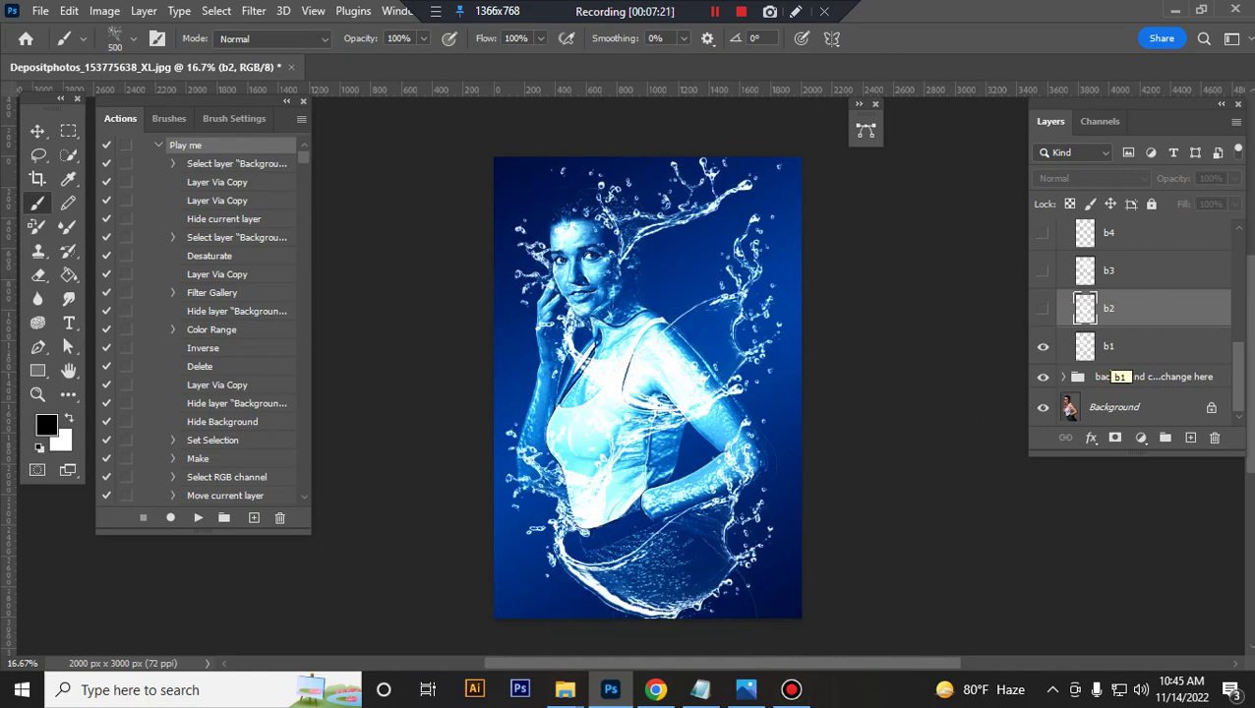
Expand the 'background color change here' group and open the 'color change here' Gradient Fill.
{"action": "left_click", "coordinate": [1121, 376]}
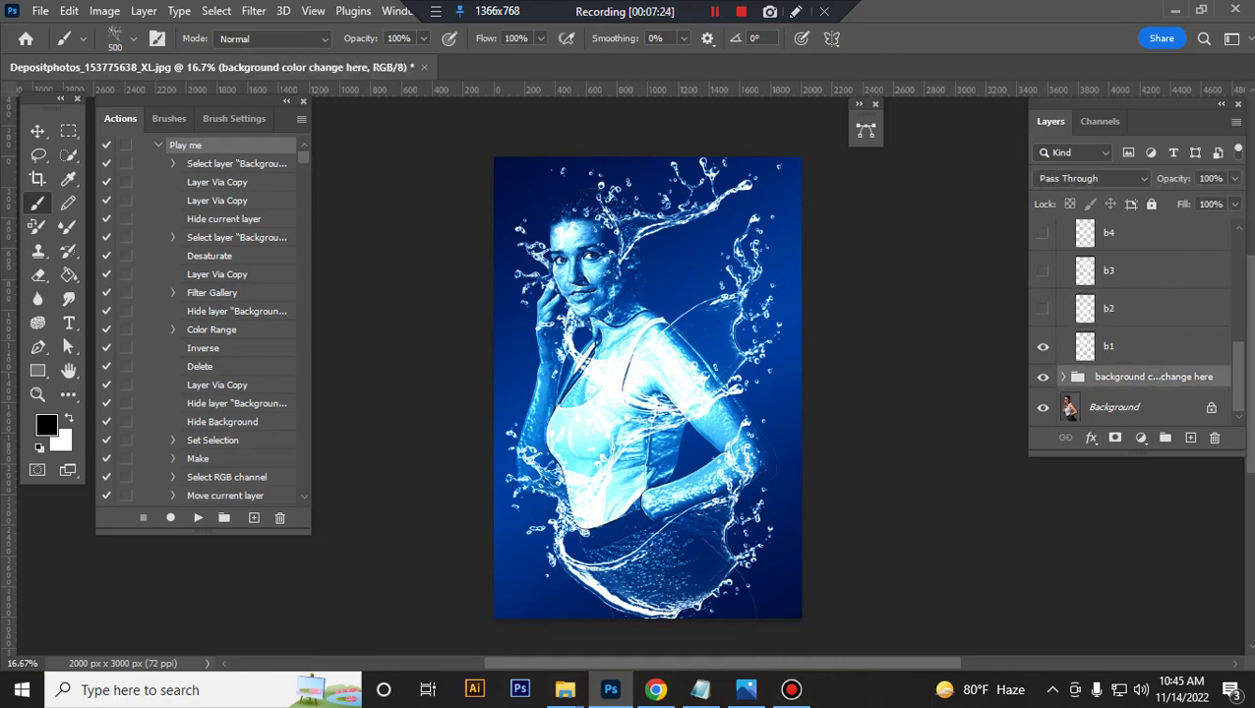
{"action": "left_click", "coordinate": [1064, 377]}
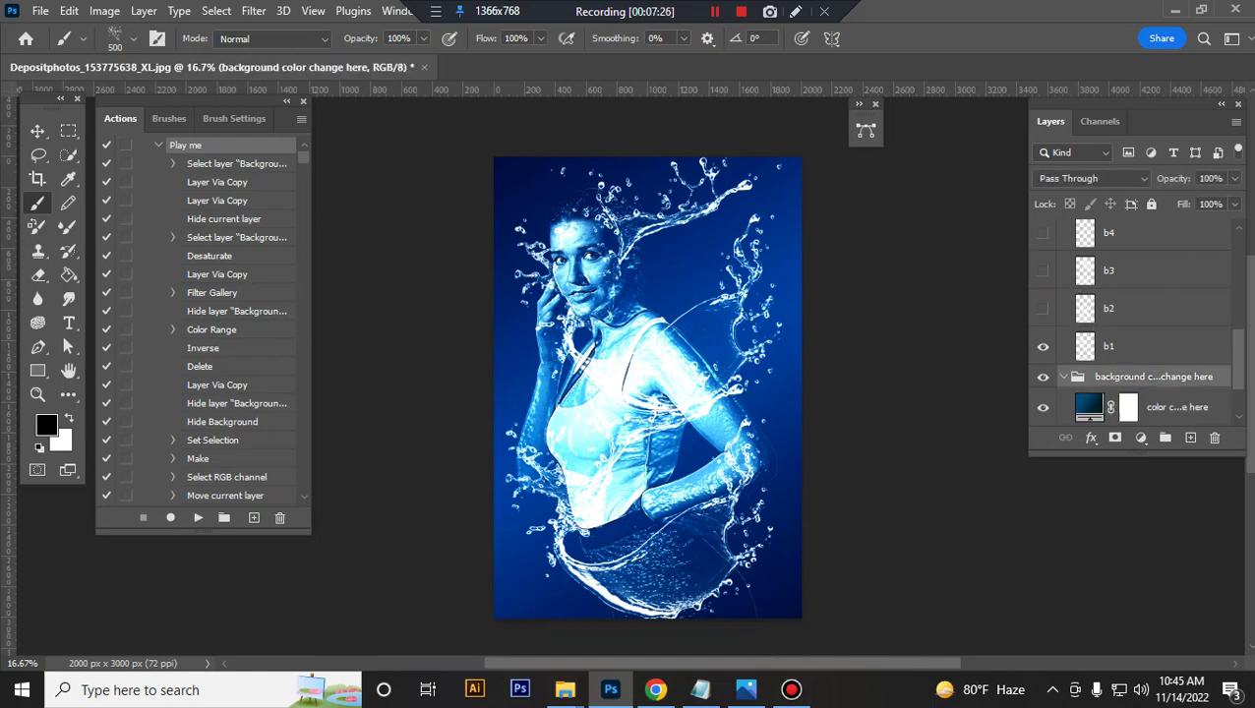
{"action": "scroll", "coordinate": [1131, 324], "scroll_direction": "down", "scroll_amount": 2}
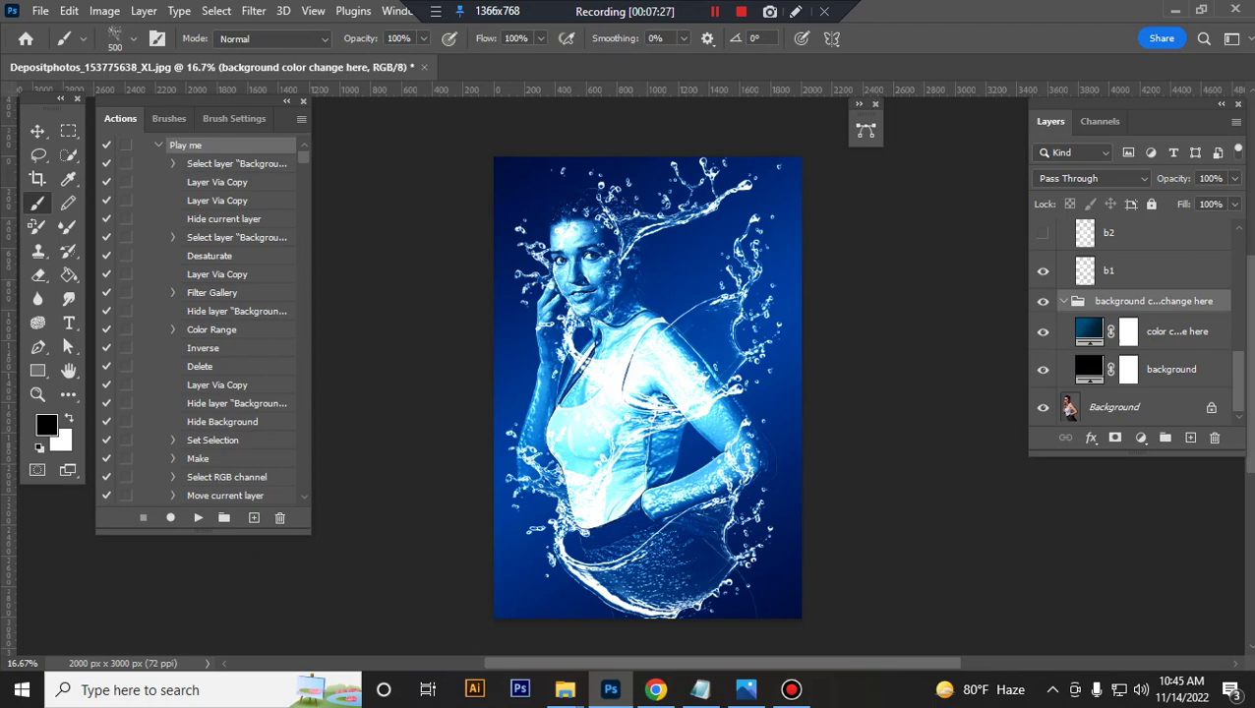
{"action": "double_click", "coordinate": [1089, 332]}
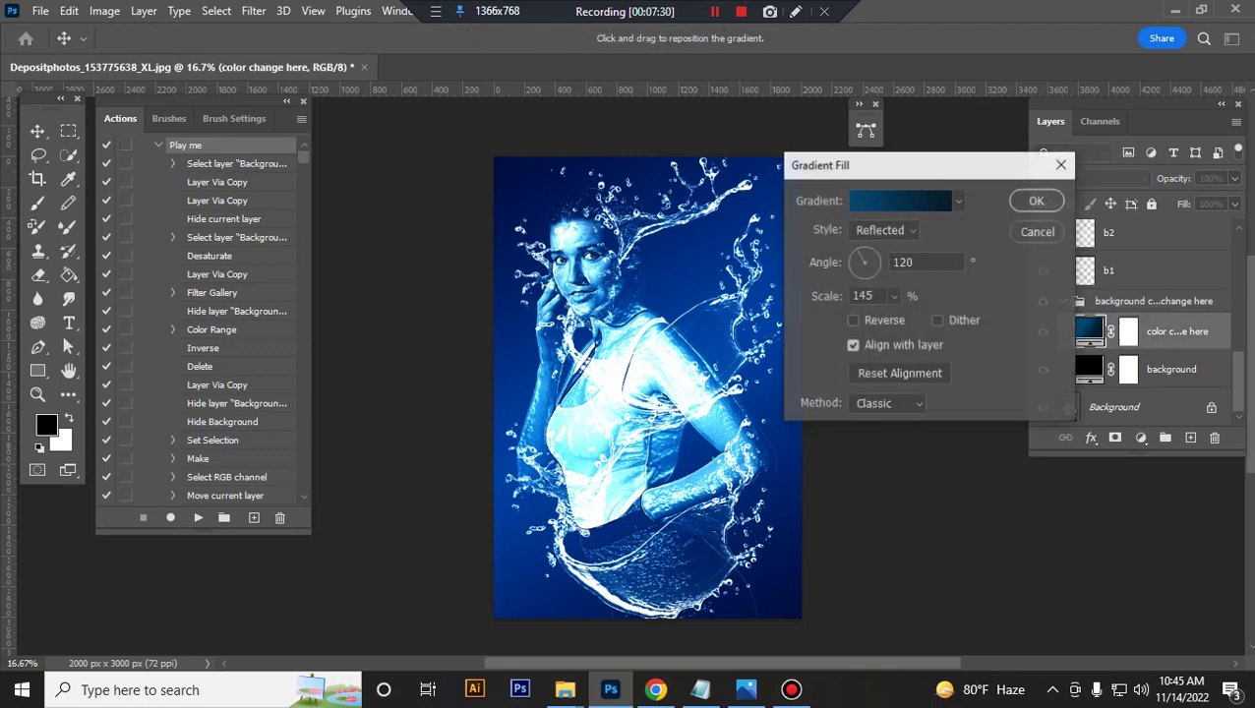
Preview several gradient presets on the background, ending on pink-to-purple.
{"action": "left_click", "coordinate": [959, 201]}
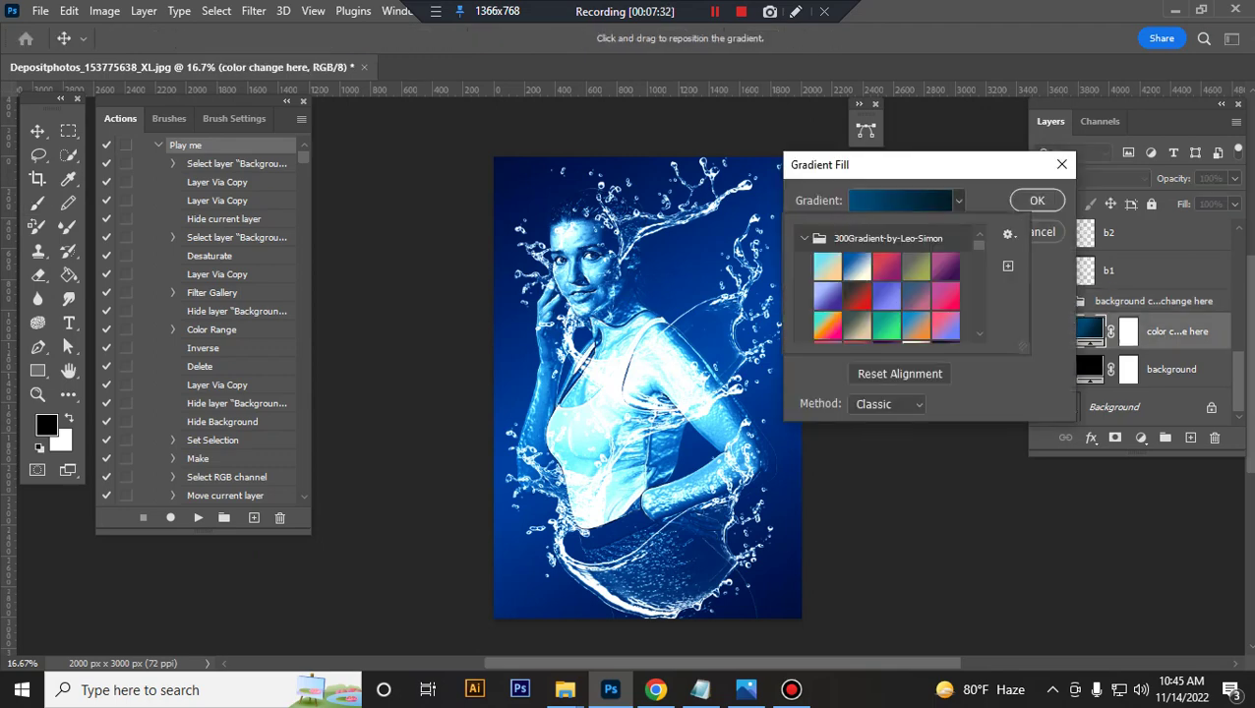
{"action": "left_click", "coordinate": [945, 267]}
{"action": "left_click", "coordinate": [916, 266]}
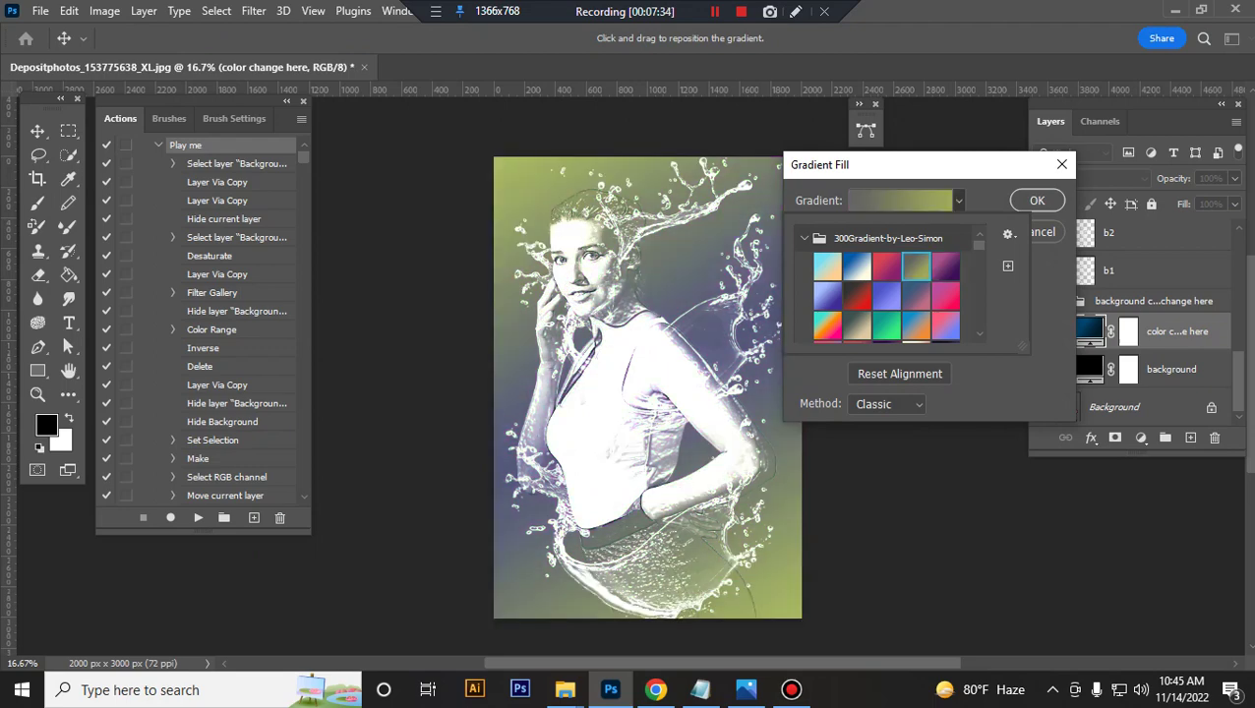
{"action": "left_click", "coordinate": [857, 267]}
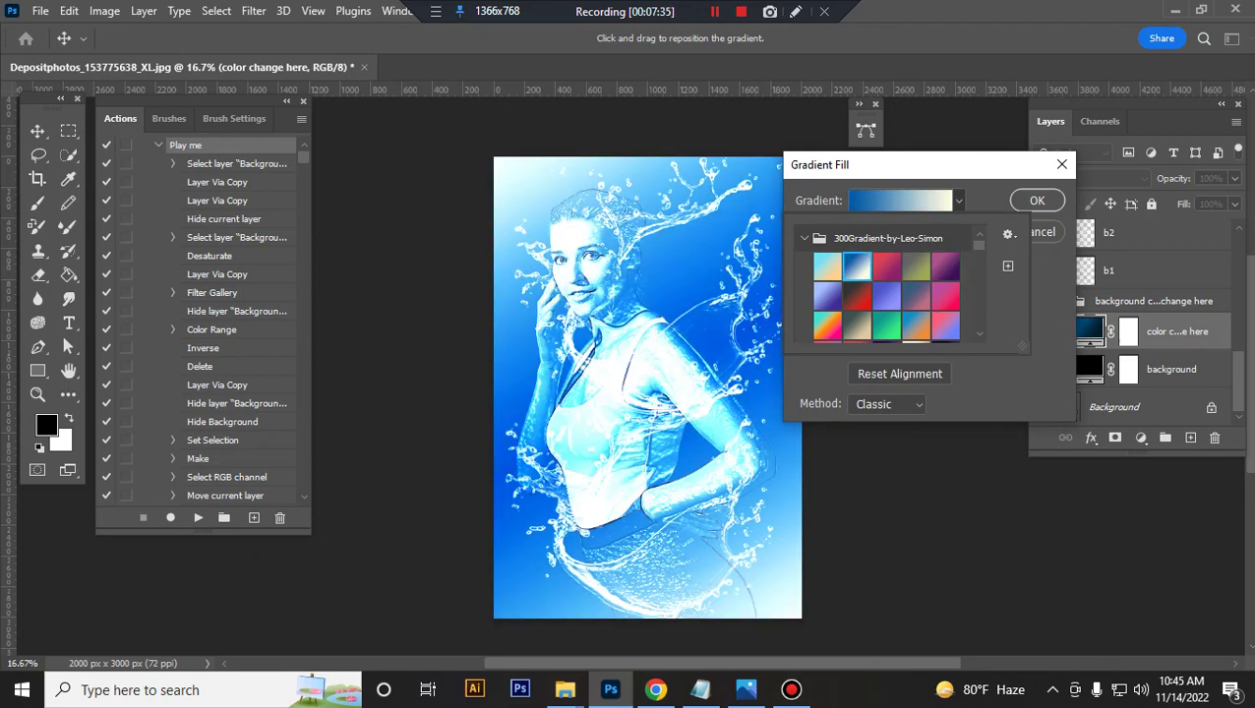
{"action": "left_click", "coordinate": [887, 326]}
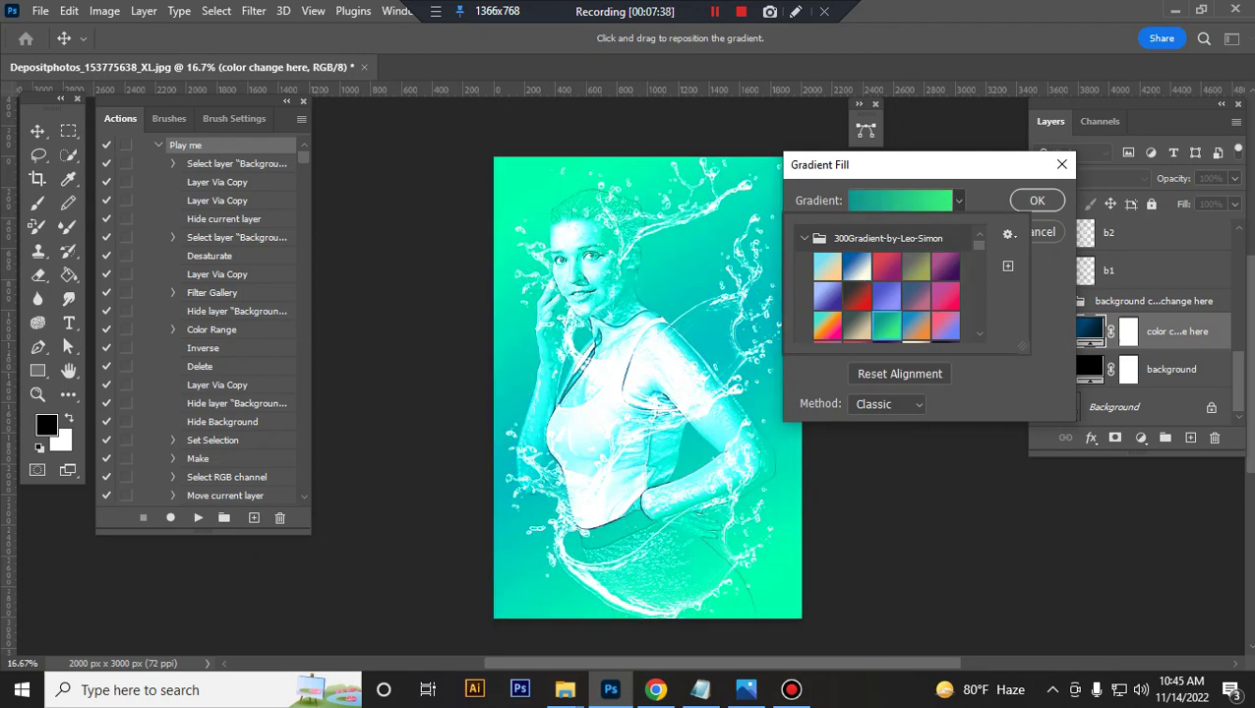
{"action": "left_click", "coordinate": [916, 326]}
{"action": "left_click", "coordinate": [945, 326]}
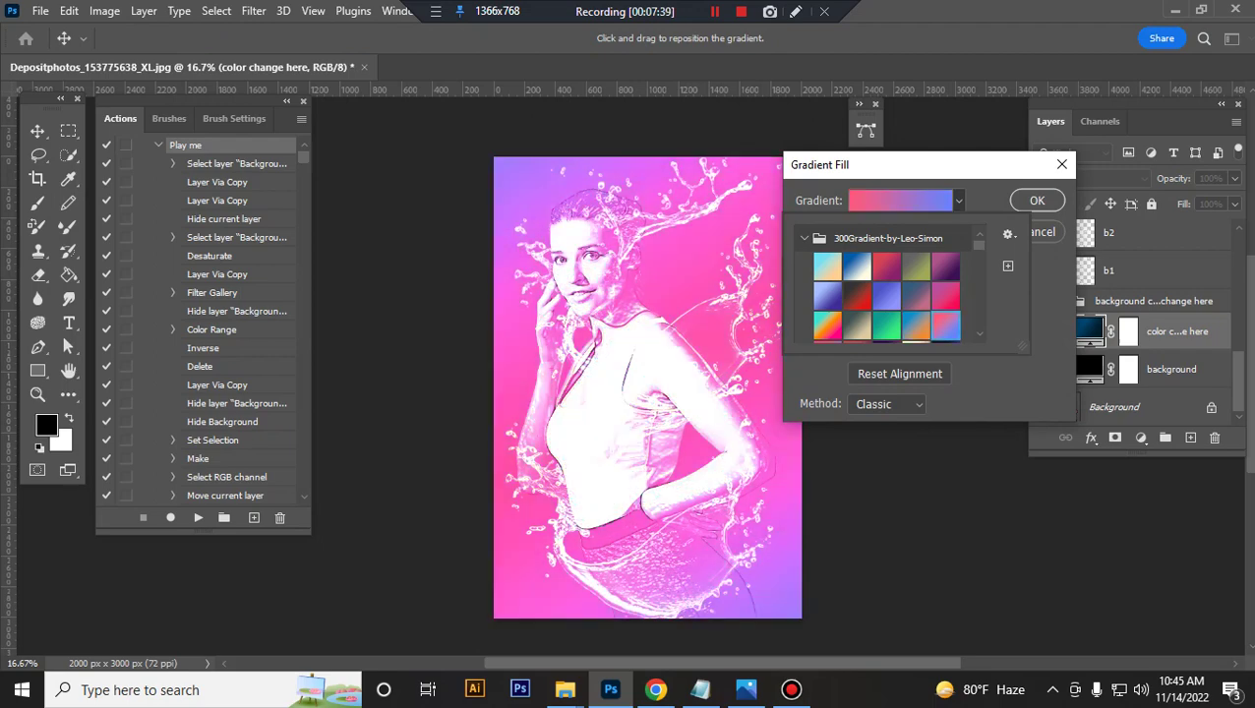
Discard the gradient trial to keep the blue background, and zoom in on the canvas.
{"action": "key", "text": "Escape"}
{"action": "key", "text": "Escape"}
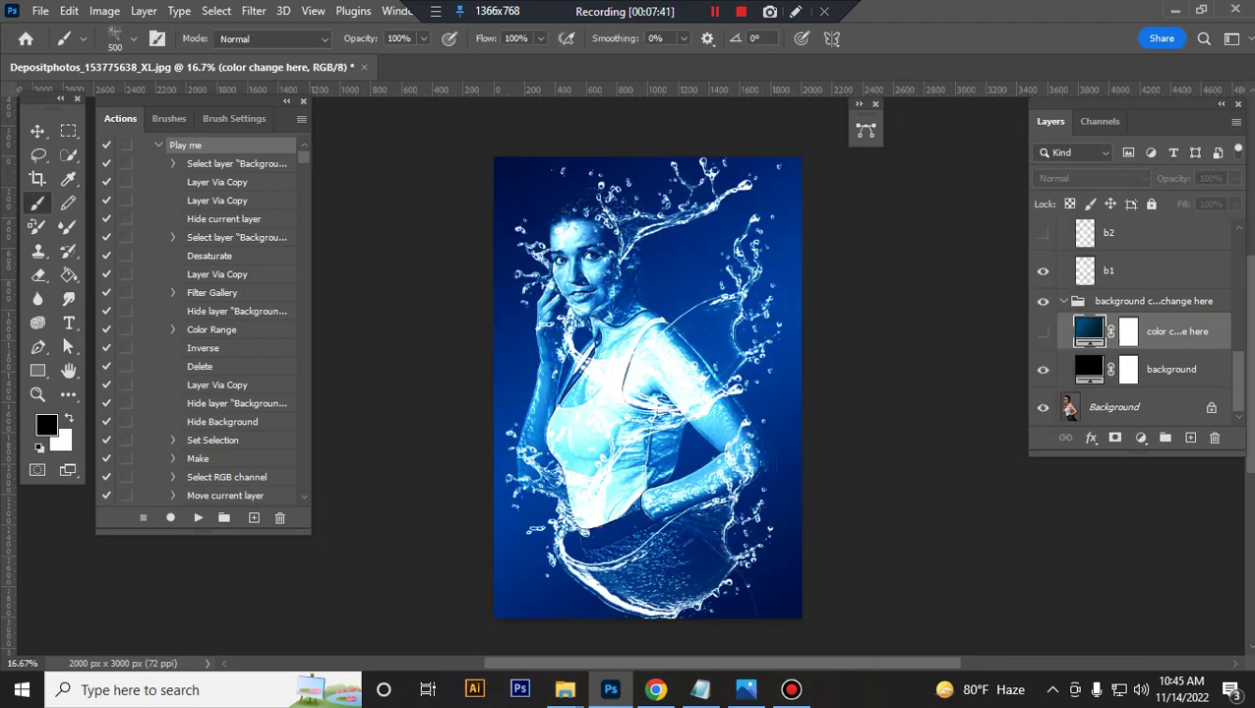
{"action": "key", "text": "ctrl+plus"}
{"action": "key", "text": "ctrl+plus"}
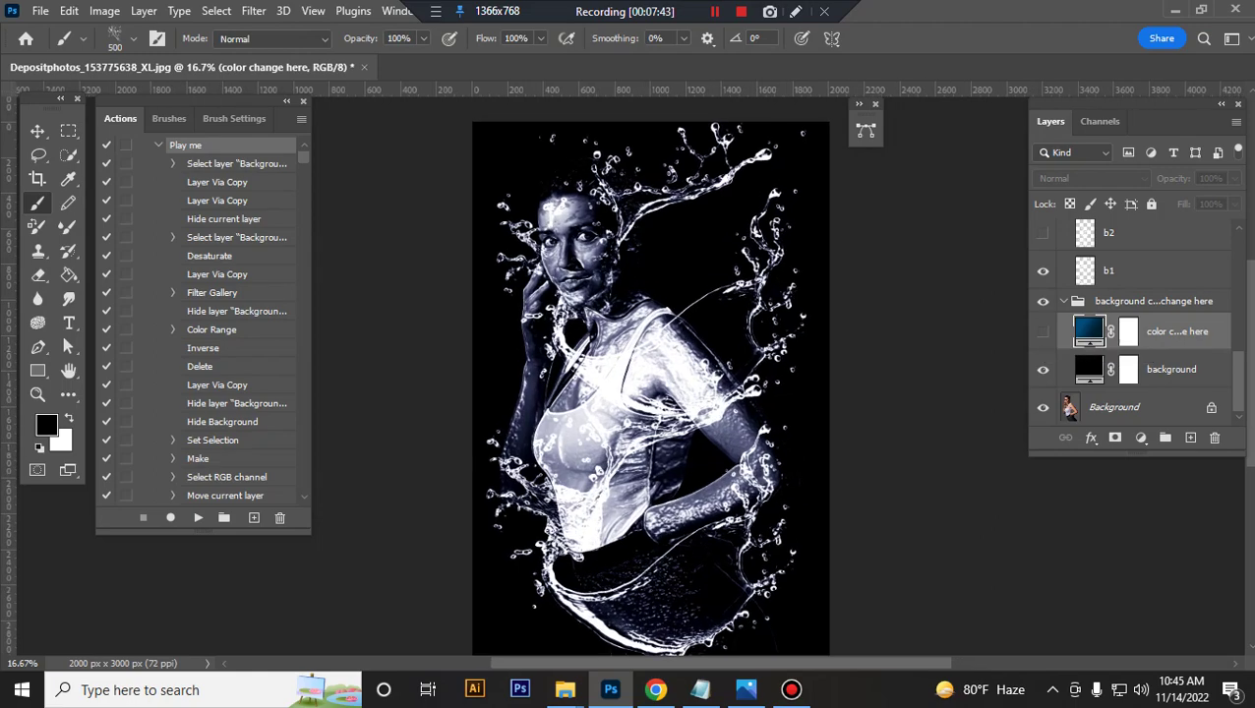